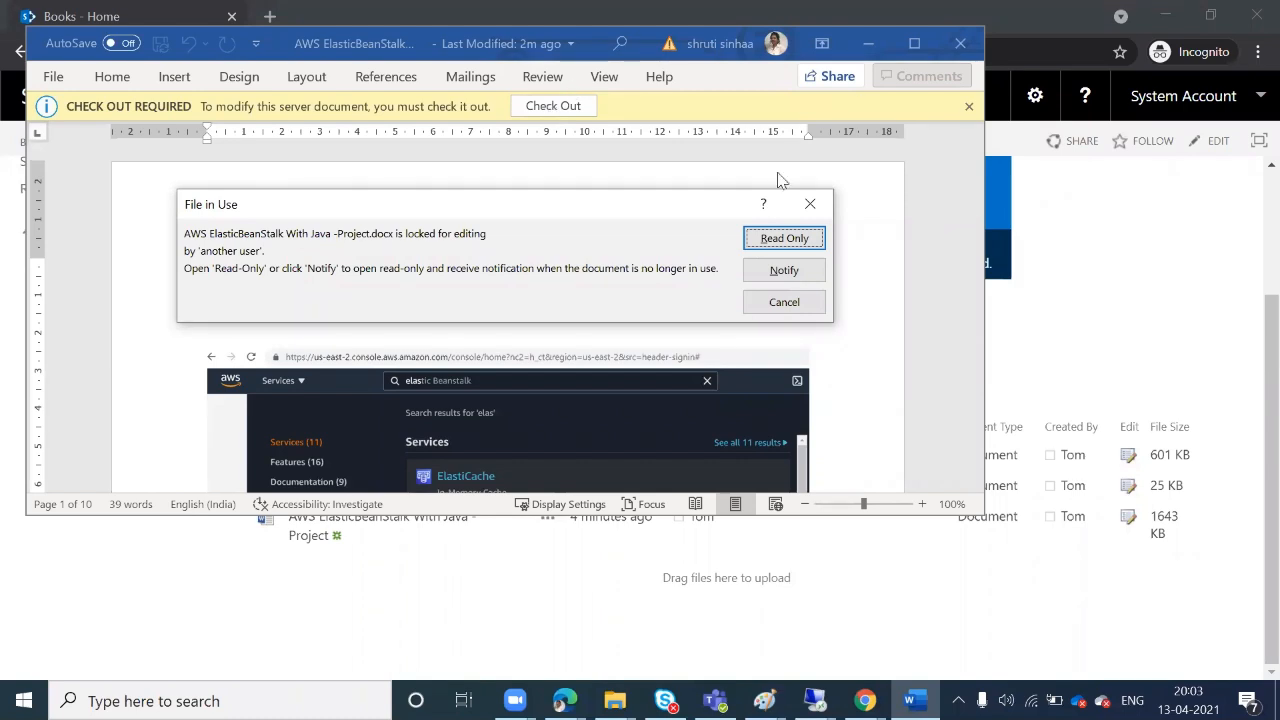
Choose Notify on the locked-file warning, then close the read-only project document in Word
{"action": "left_click", "coordinate": [784, 270]}
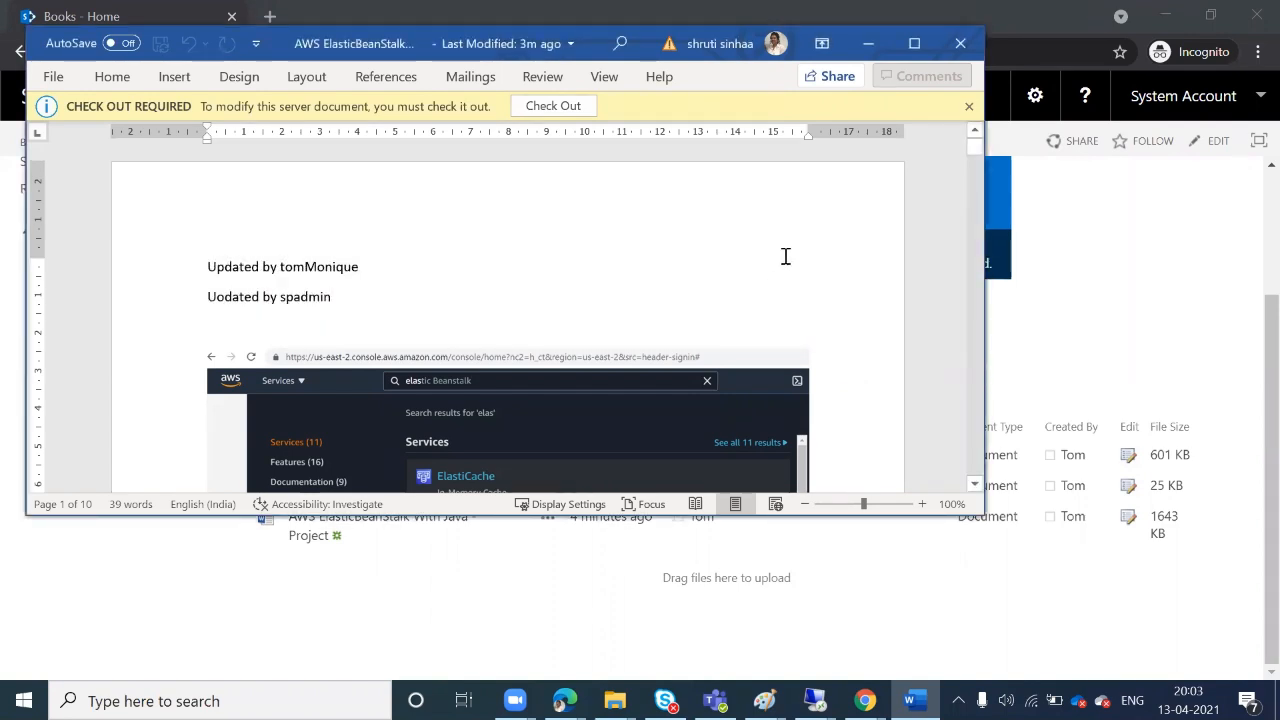
{"action": "left_click", "coordinate": [955, 40]}
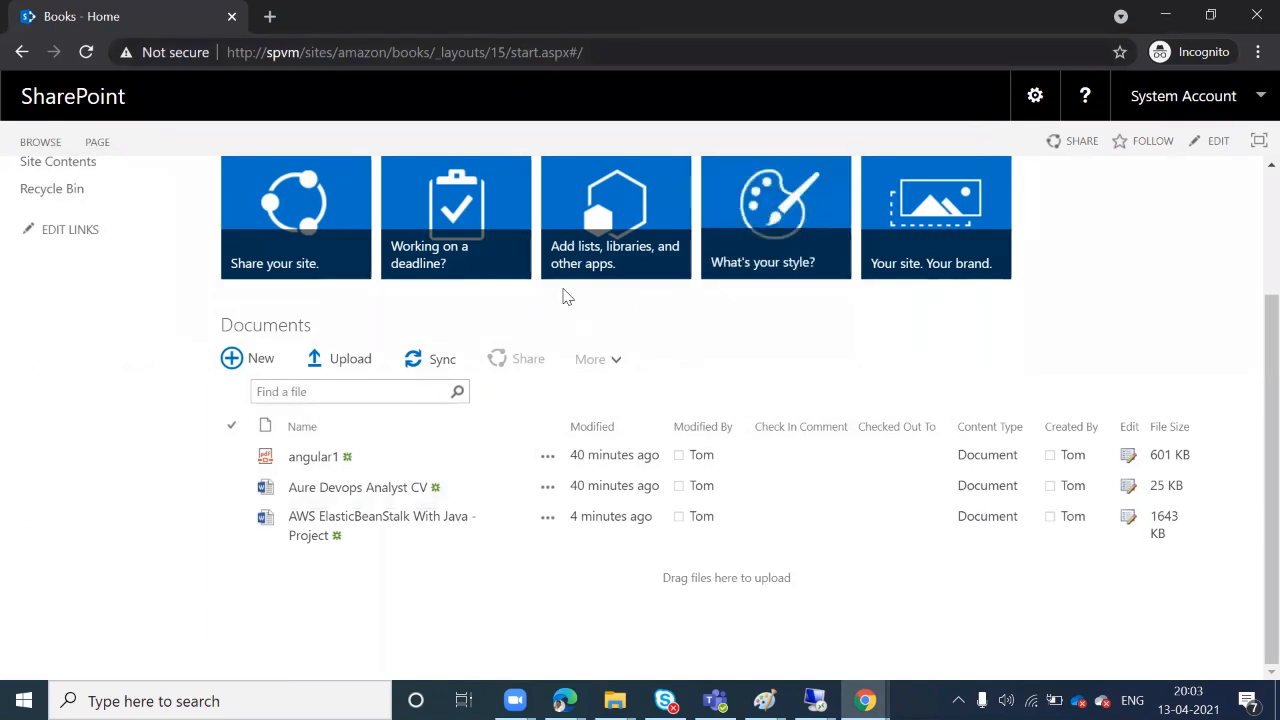
Open the AWS ElasticBeanStalk With Java -Project file in Word, signing in with the admin account and password
{"action": "left_click", "coordinate": [335, 525]}
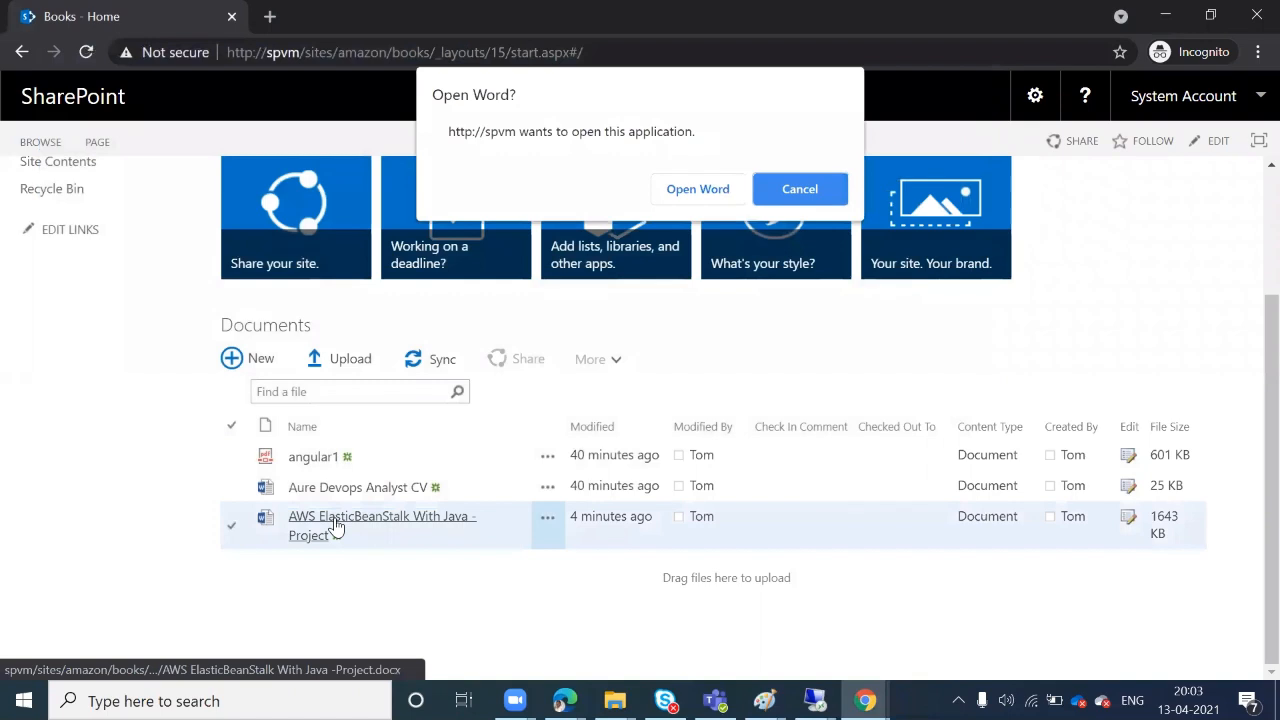
{"action": "left_click", "coordinate": [664, 200]}
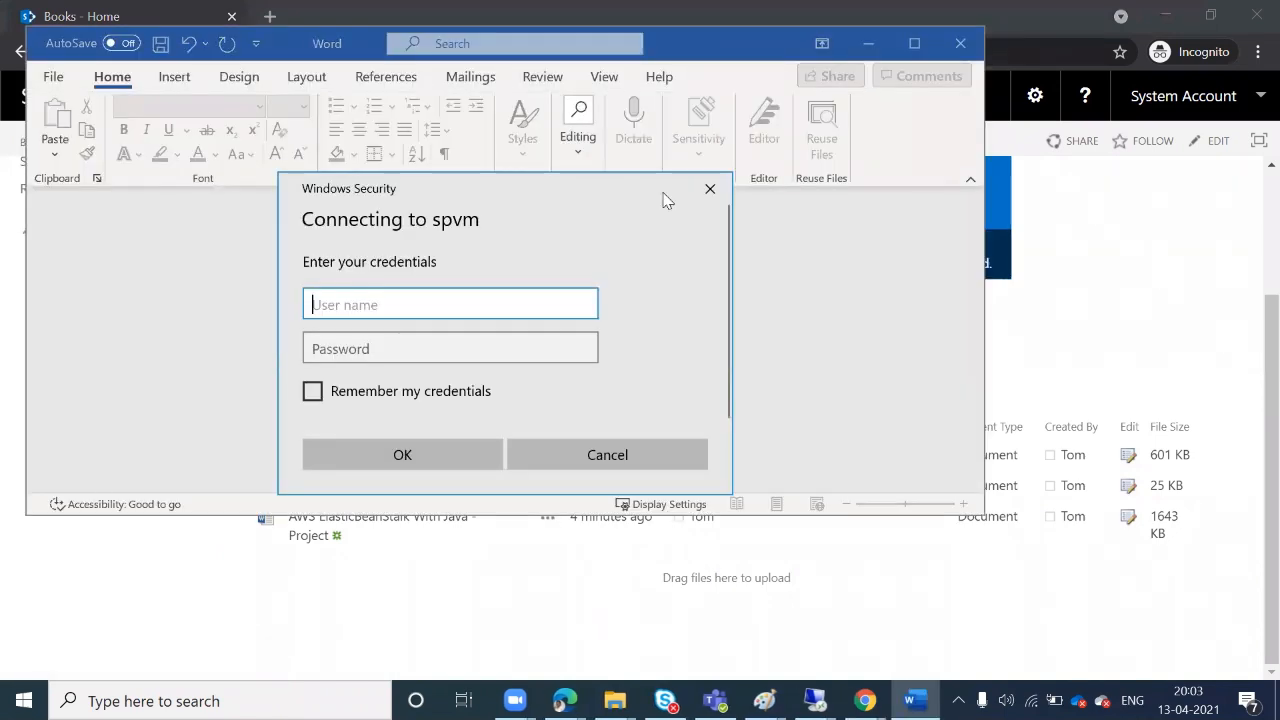
{"action": "type", "text": "m"}
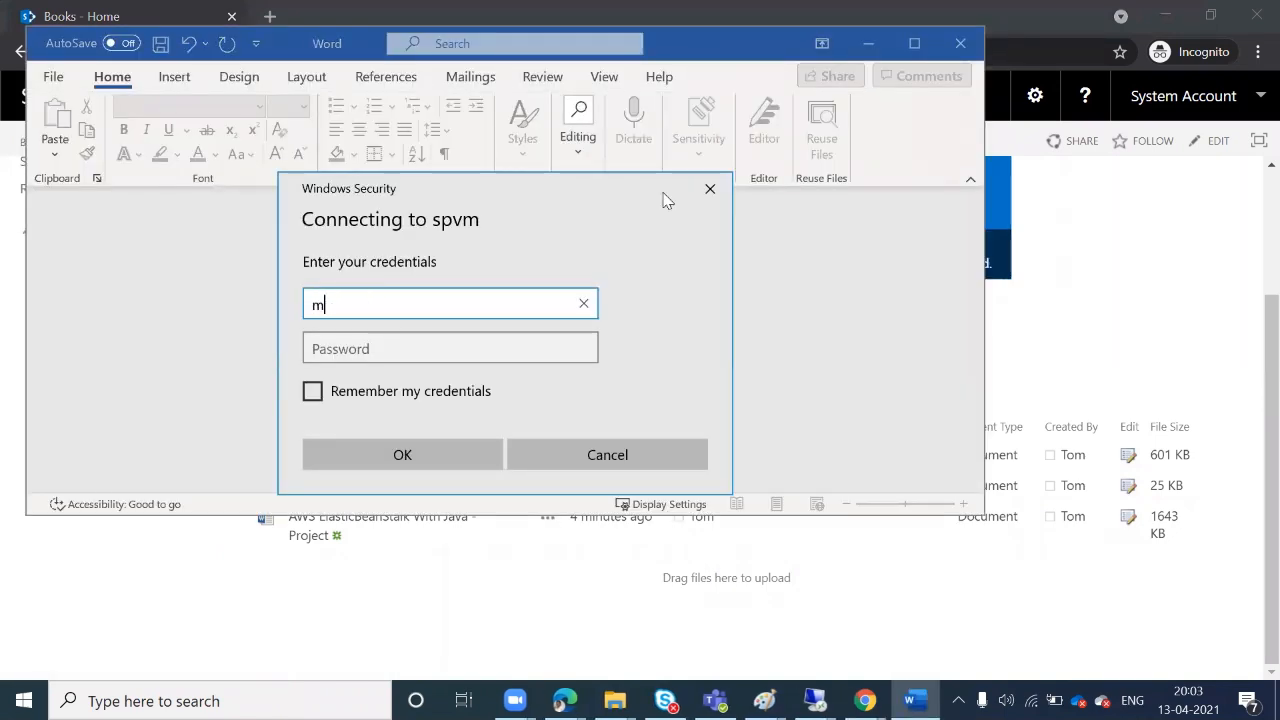
{"action": "type", "text": "oniqu"}
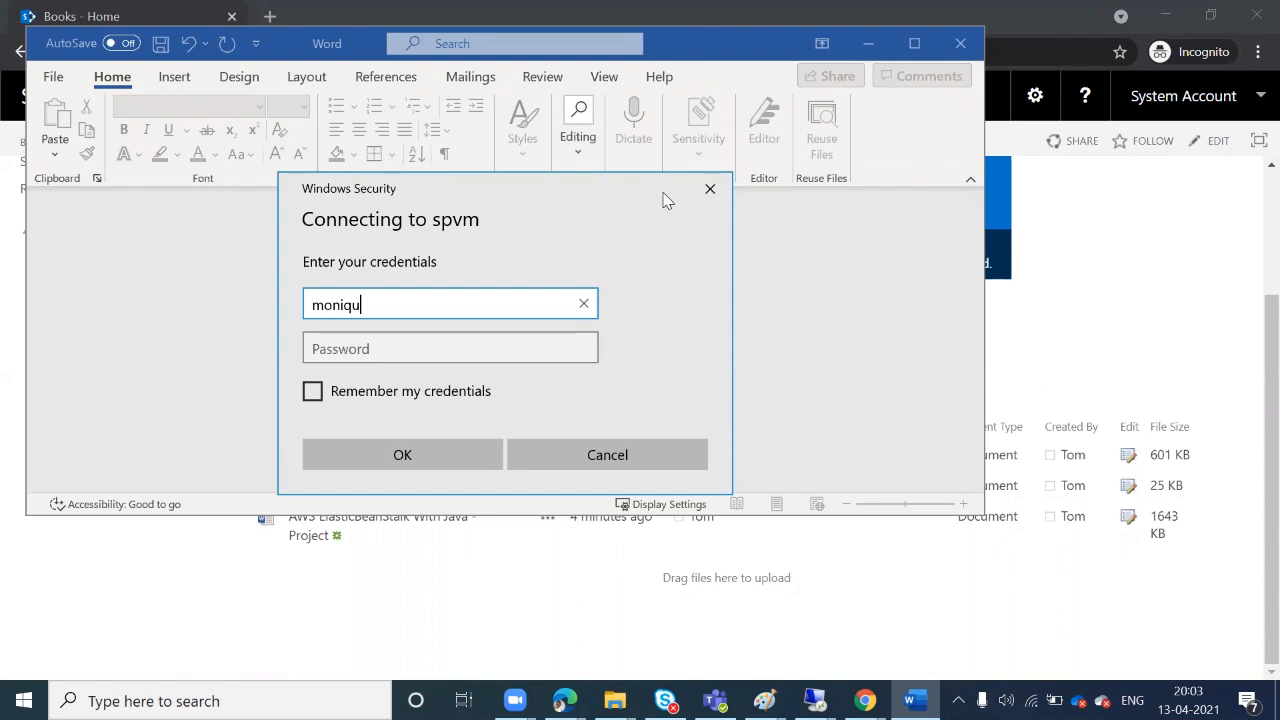
{"action": "type", "text": "e\\spadmin"}
{"action": "key", "text": "Tab"}
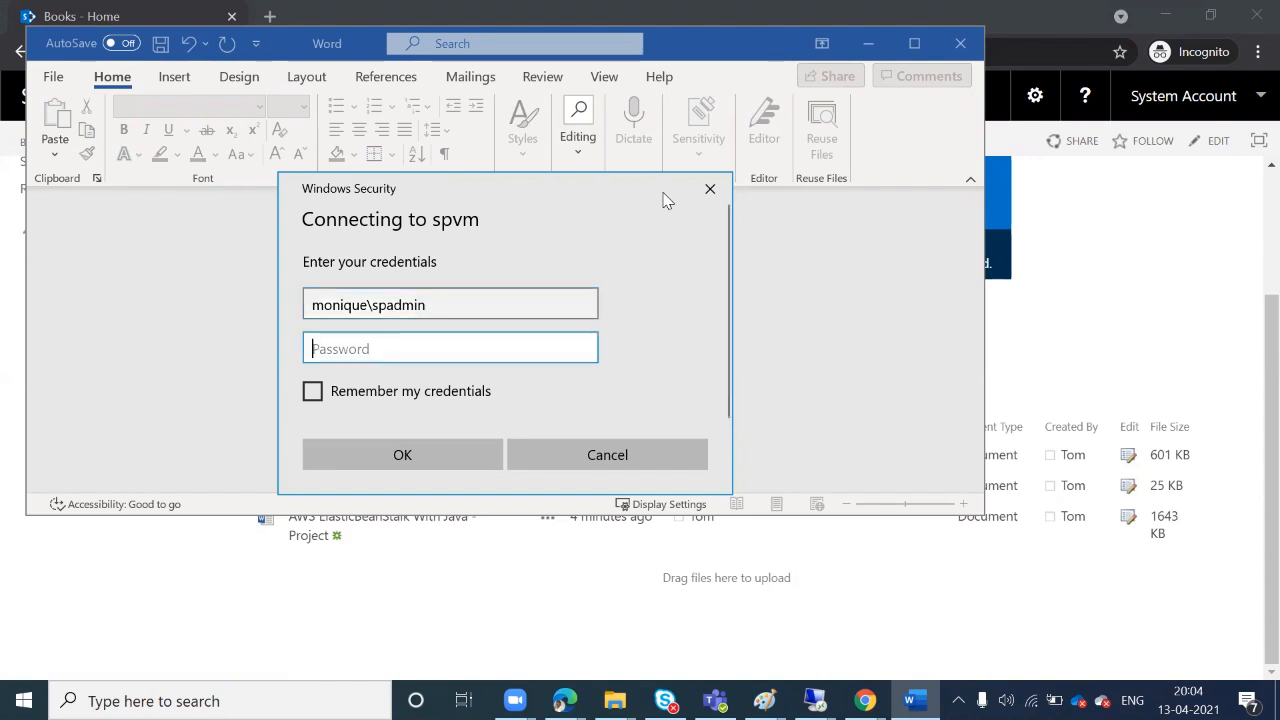
{"action": "type", "text": "••••••"}
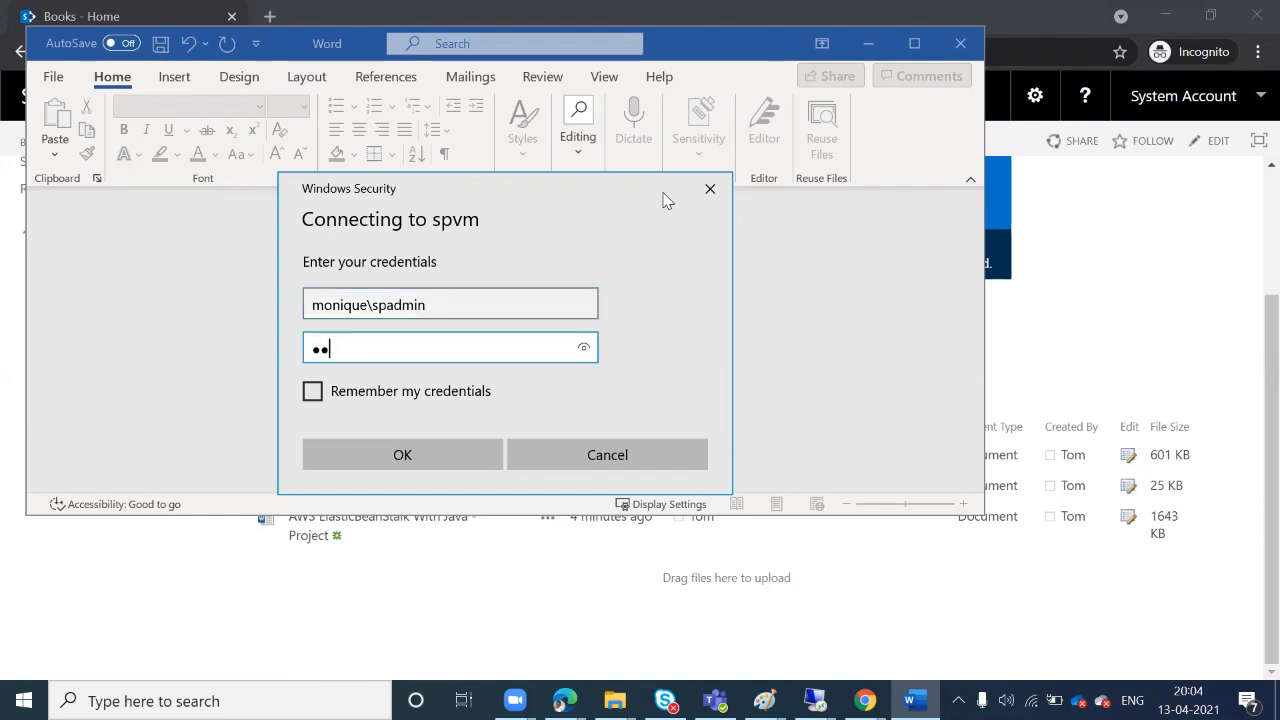
{"action": "type", "text": "••••••"}
{"action": "left_click", "coordinate": [377, 467]}
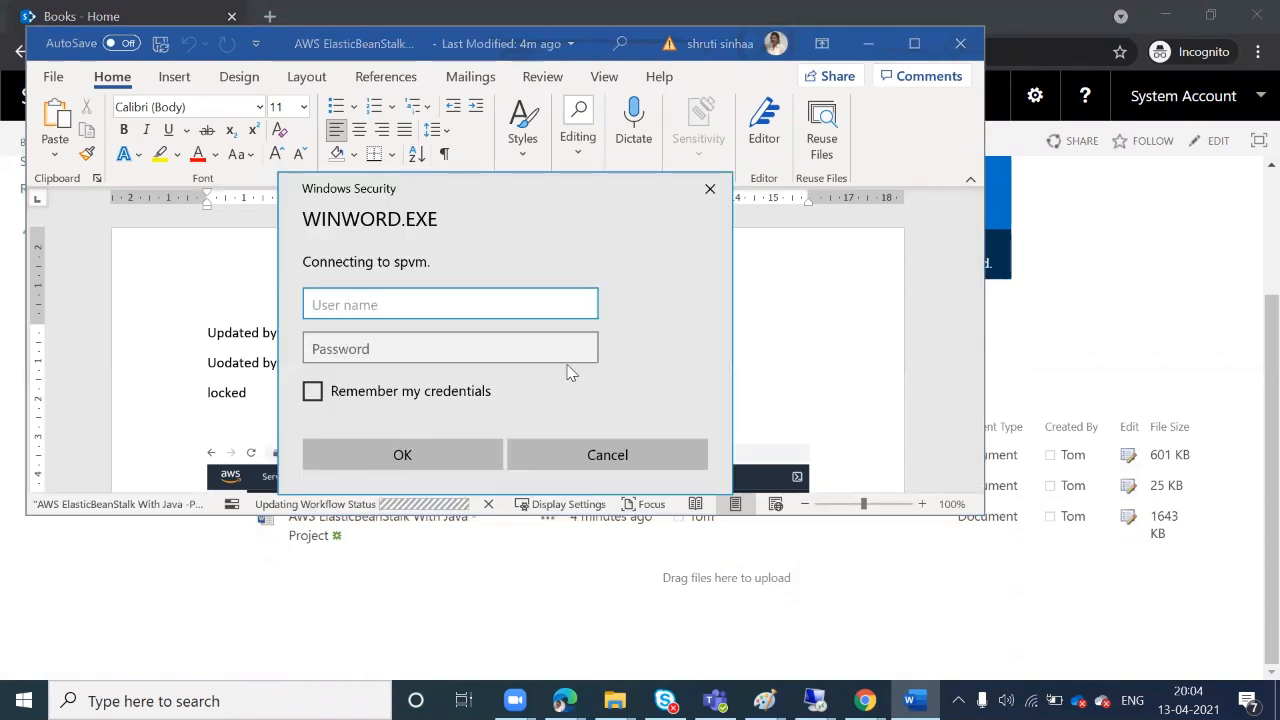
Rewrite the third line as 'Locked completer', then save and close the document
{"action": "left_click", "coordinate": [711, 190]}
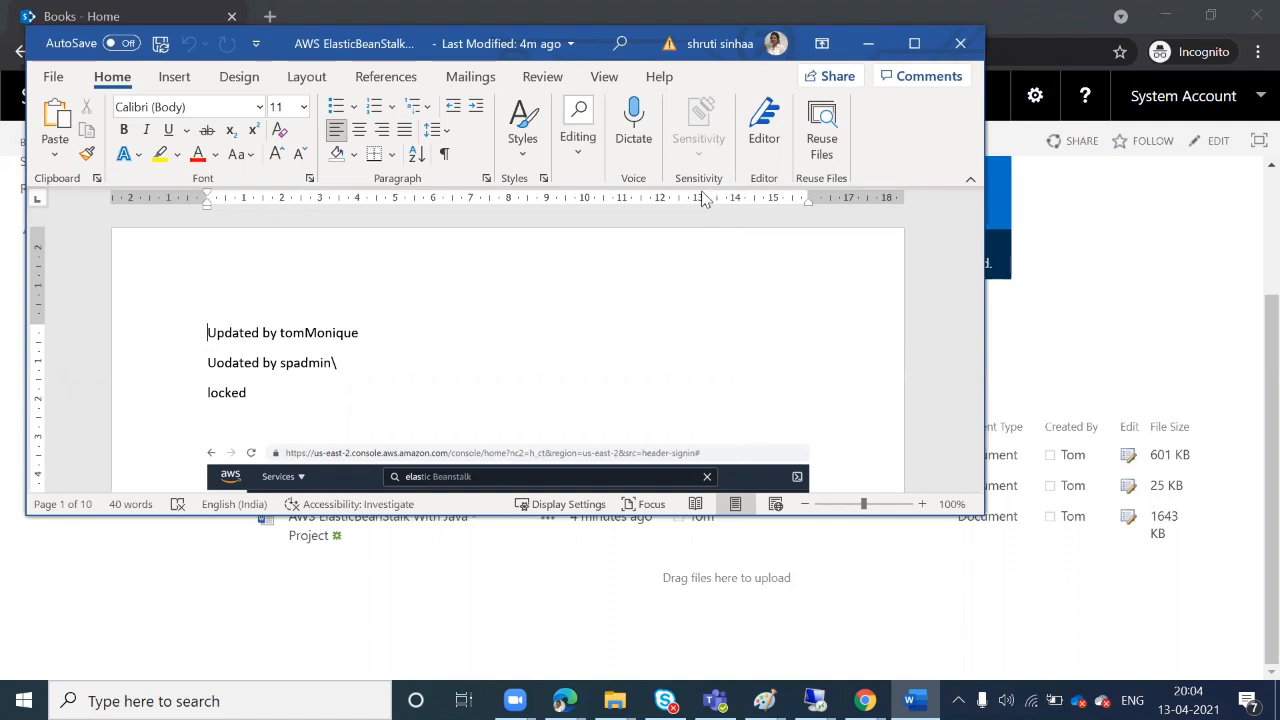
{"action": "left_click", "coordinate": [165, 47]}
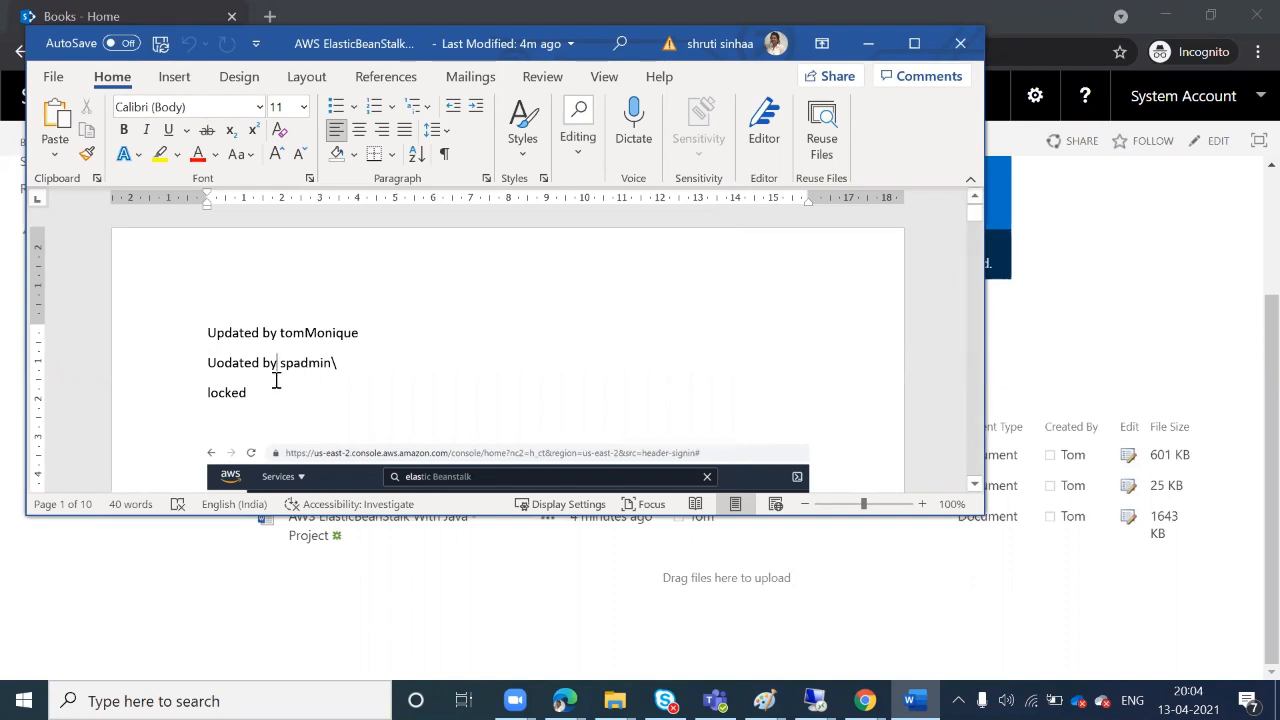
{"action": "left_click", "coordinate": [274, 394]}
{"action": "key", "text": "Home"}
{"action": "key", "text": "Delete"}
{"action": "type", "text": "Locked"}
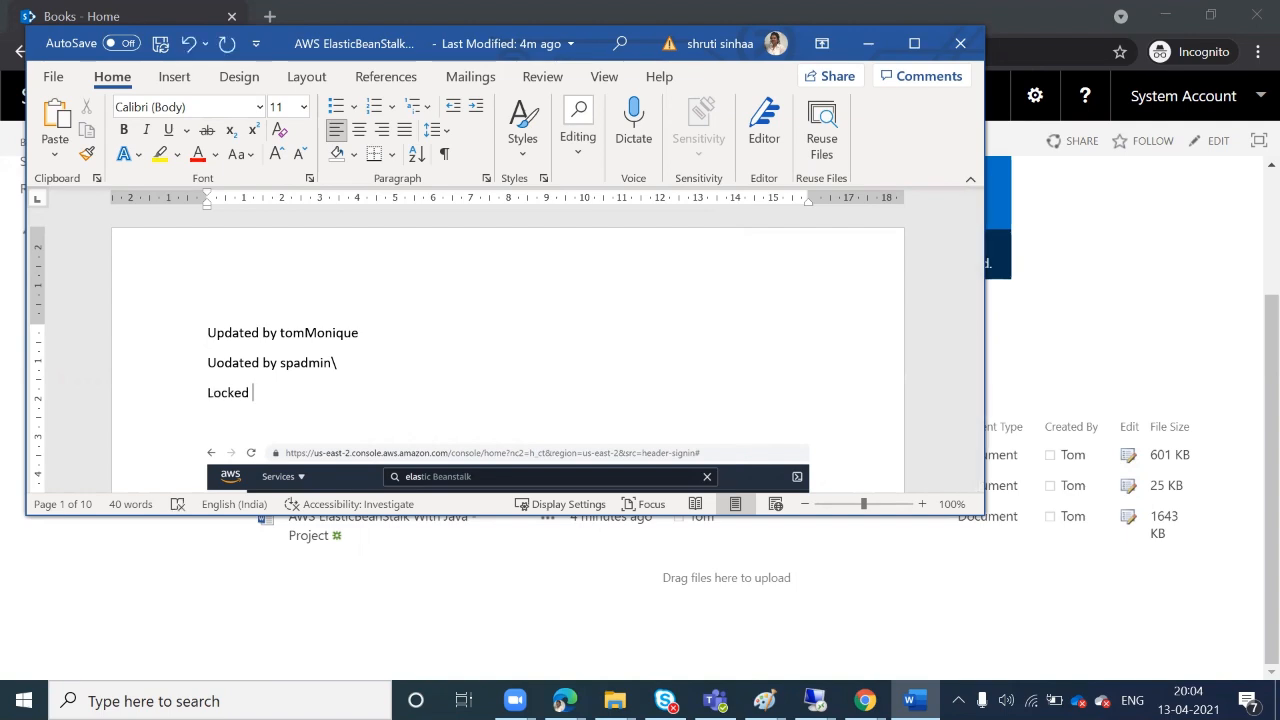
{"action": "type", "text": " completer"}
{"action": "left_click", "coordinate": [160, 43]}
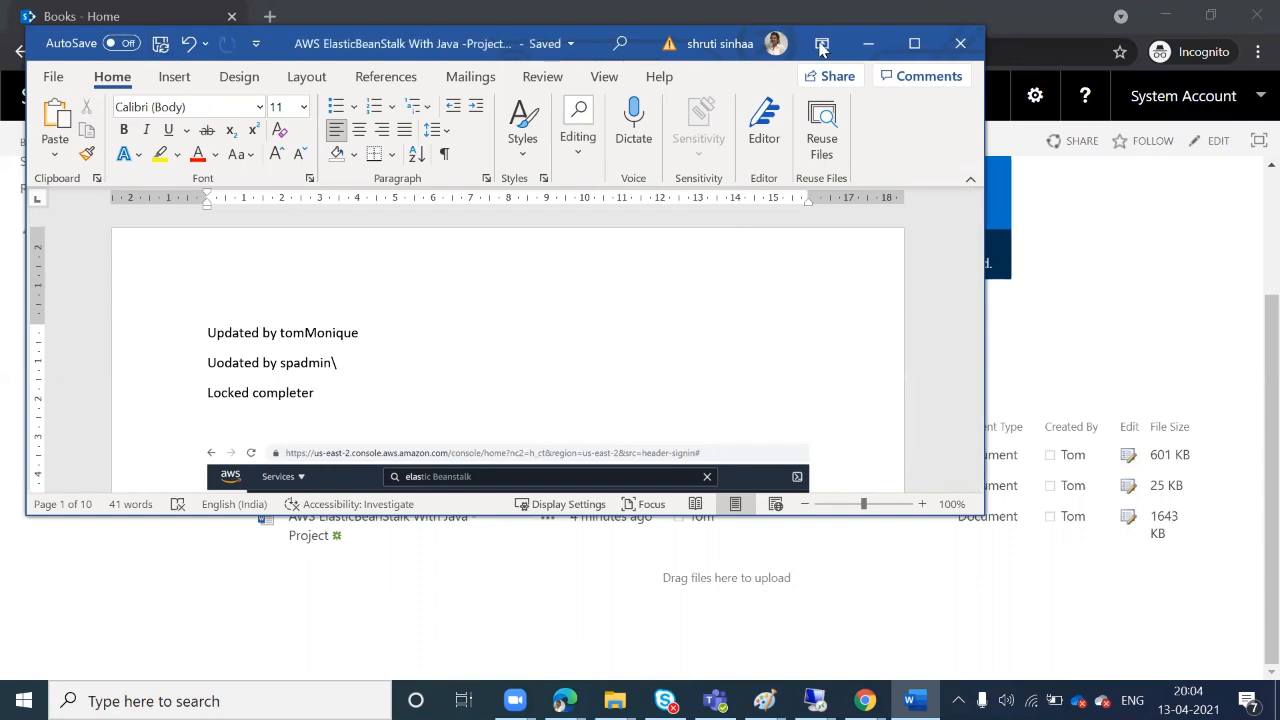
{"action": "left_click", "coordinate": [963, 42]}
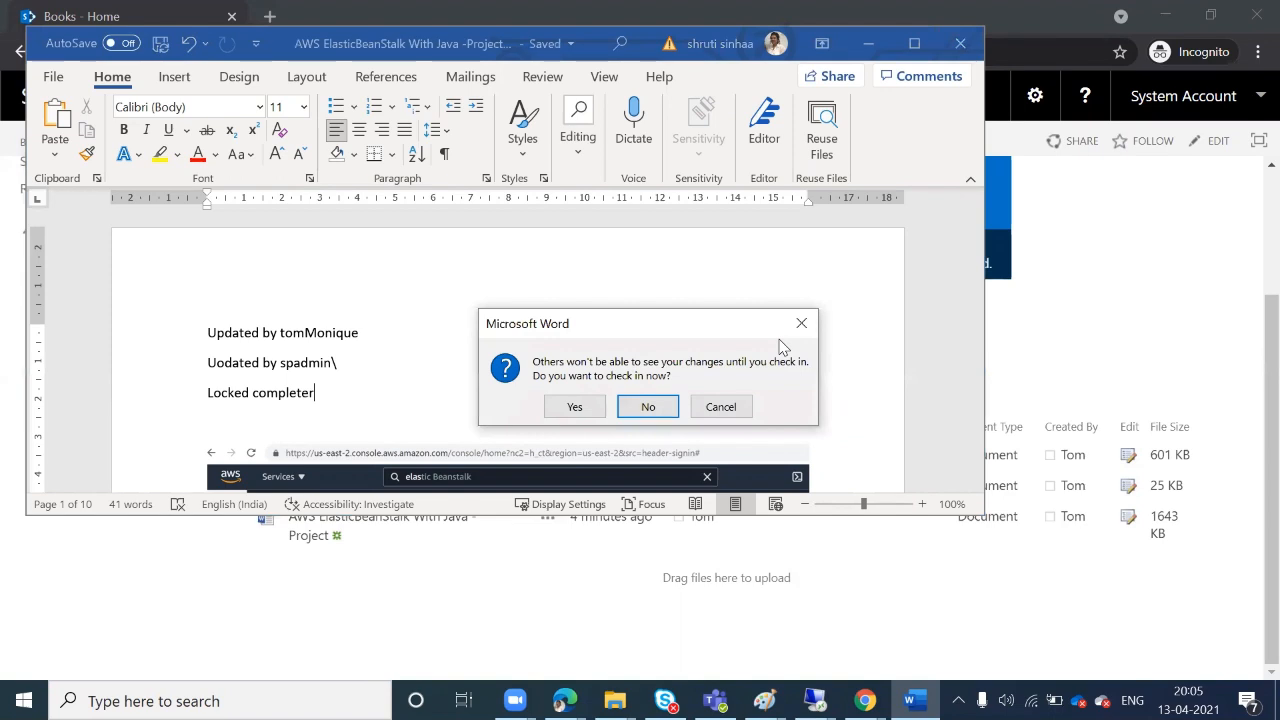
Check the document in as minor version 4.1 with the comment 'updated by admin'
{"action": "left_click", "coordinate": [576, 407]}
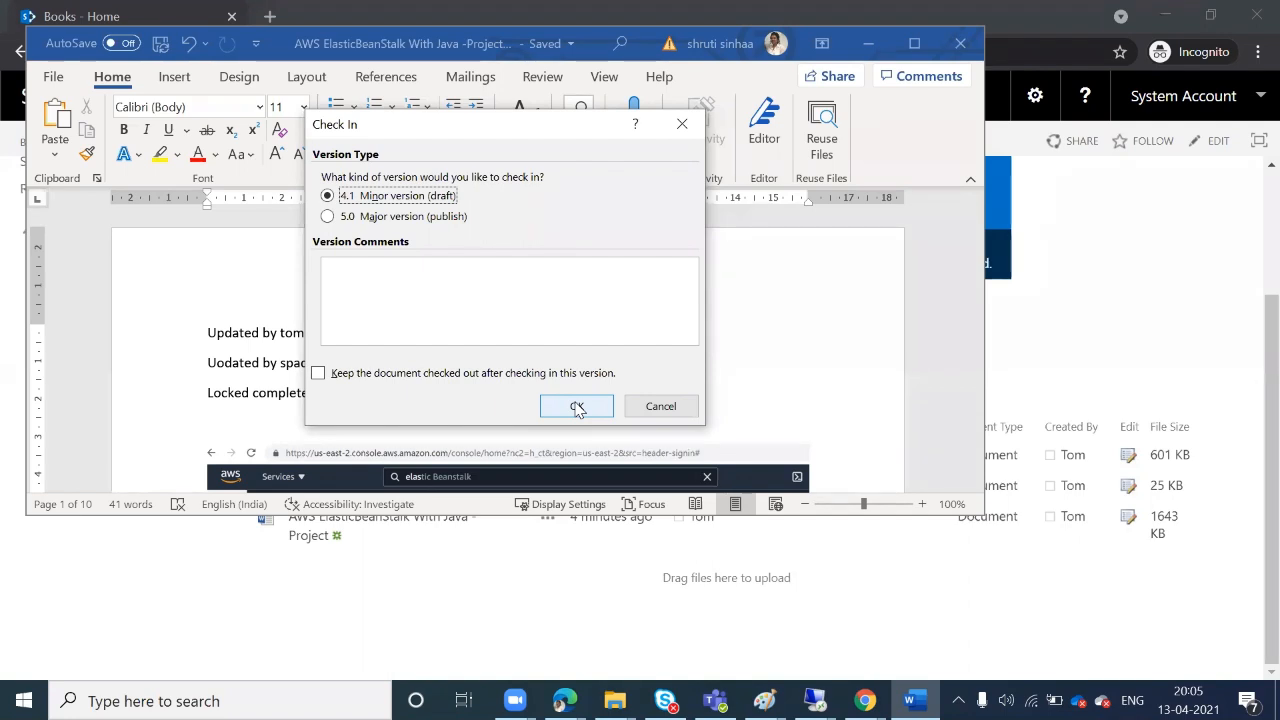
{"action": "left_click", "coordinate": [488, 331]}
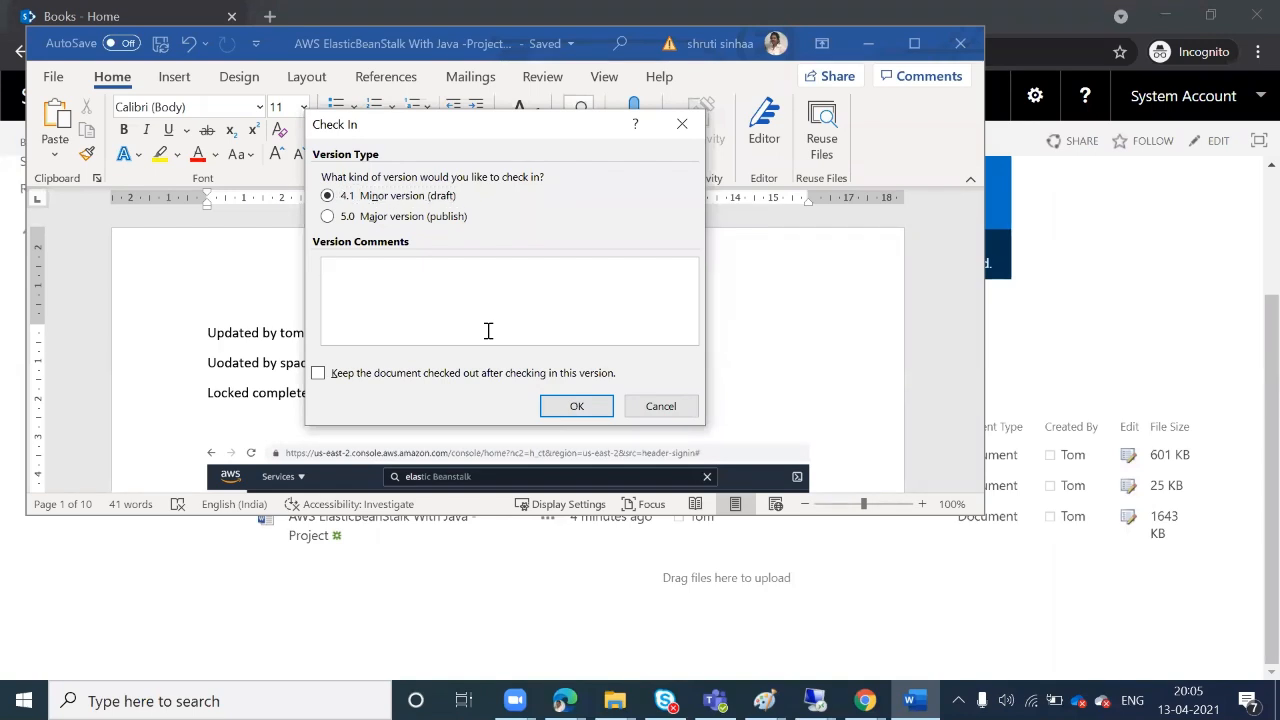
{"action": "type", "text": "updated by admin"}
{"action": "left_click", "coordinate": [574, 407]}
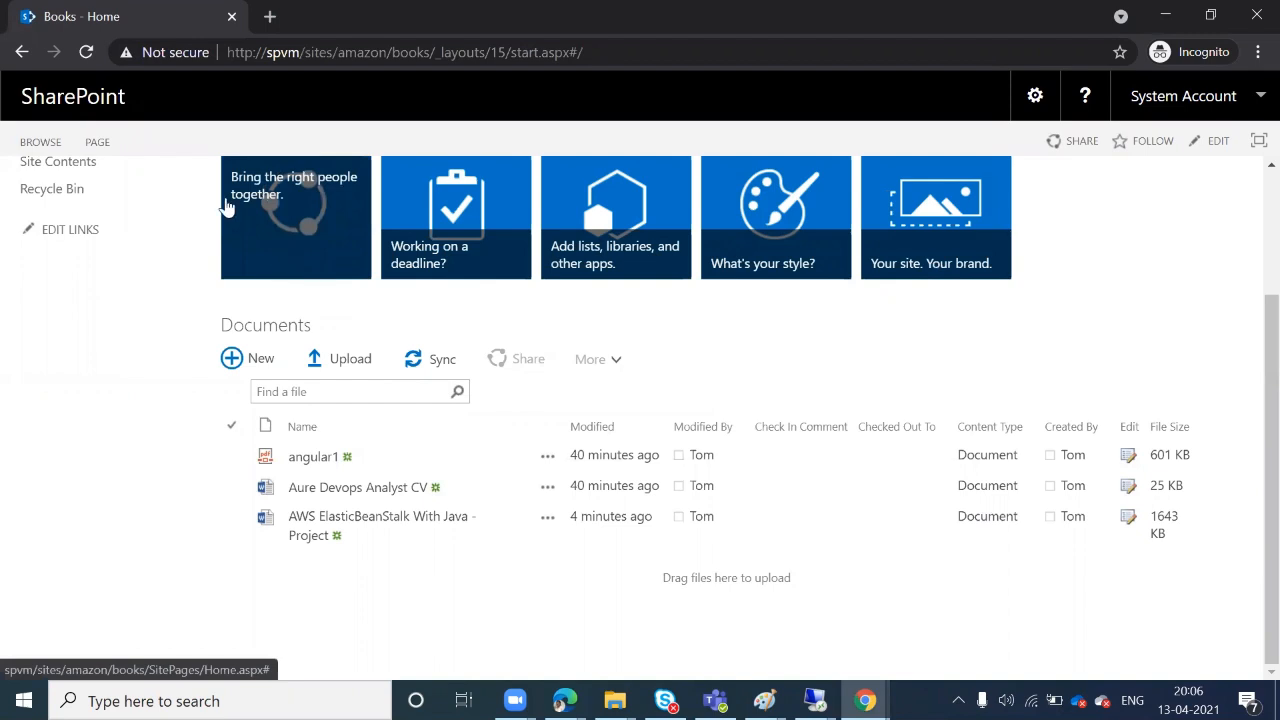
Reload the Books library and show the AWS ElasticBeanStalk file's details callout
{"action": "left_click", "coordinate": [86, 60]}
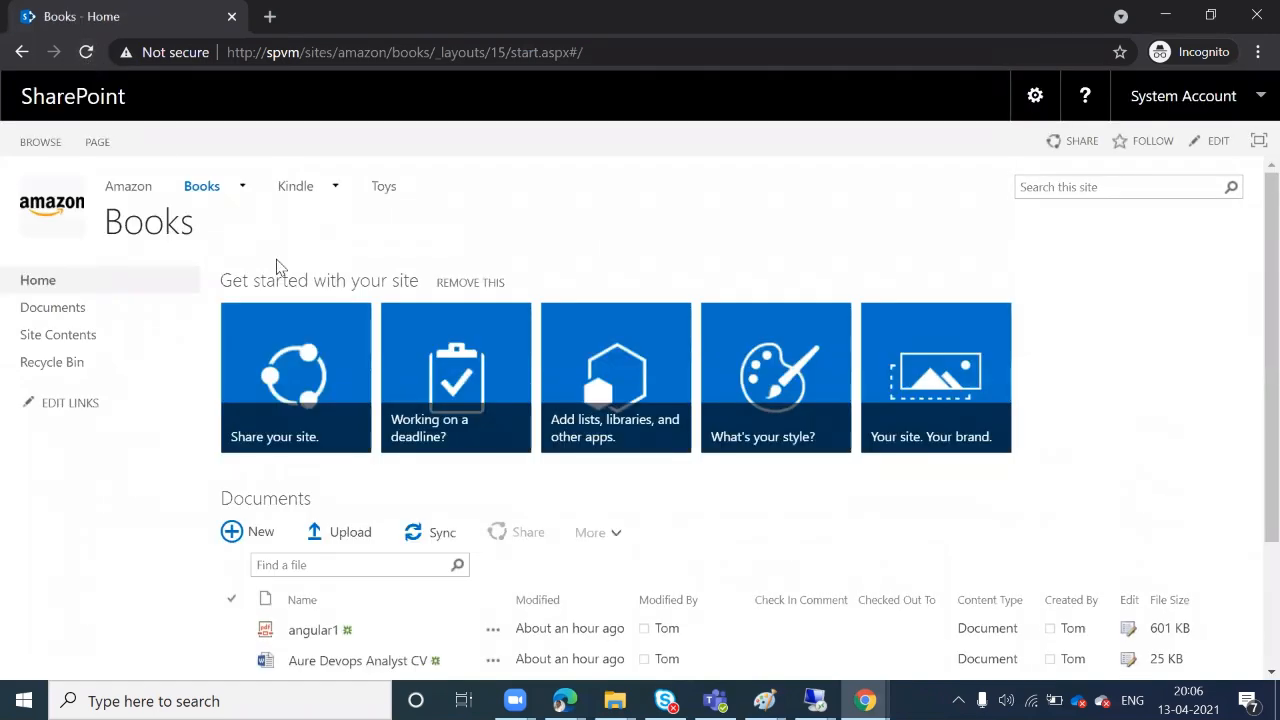
{"action": "scroll", "coordinate": [335, 450], "scroll_direction": "down", "scroll_amount": 2}
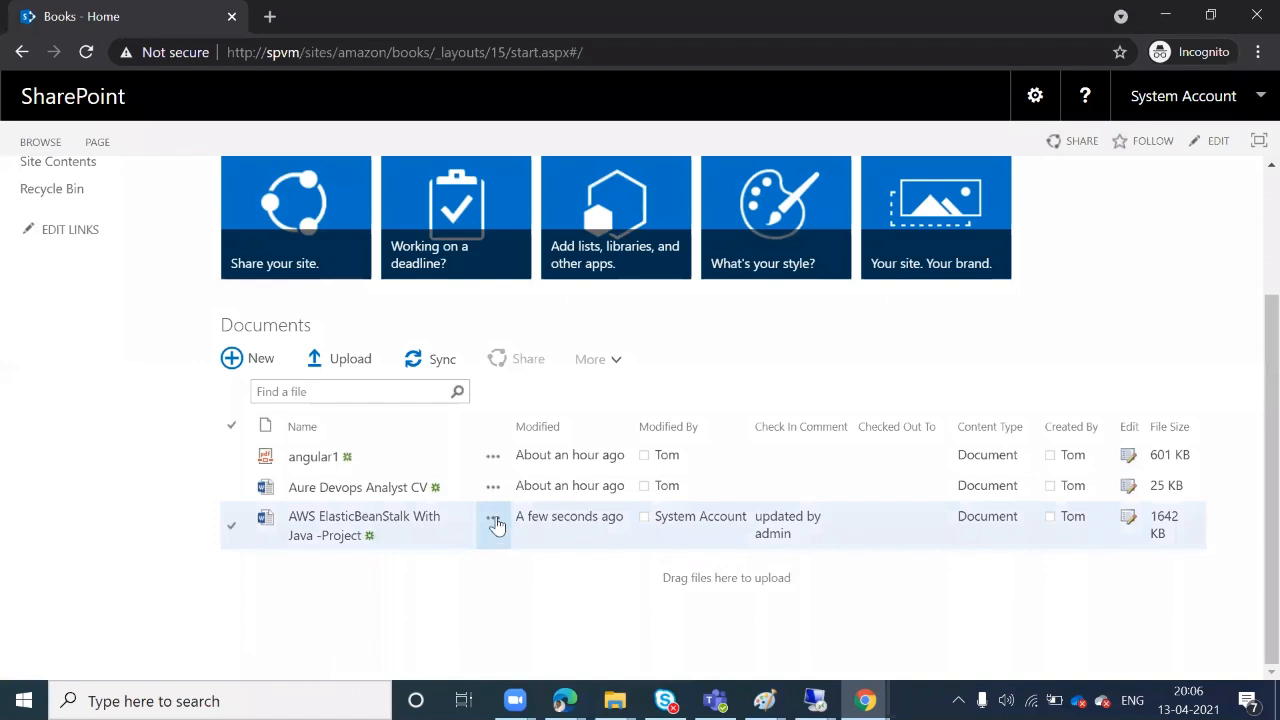
{"action": "left_click", "coordinate": [493, 517]}
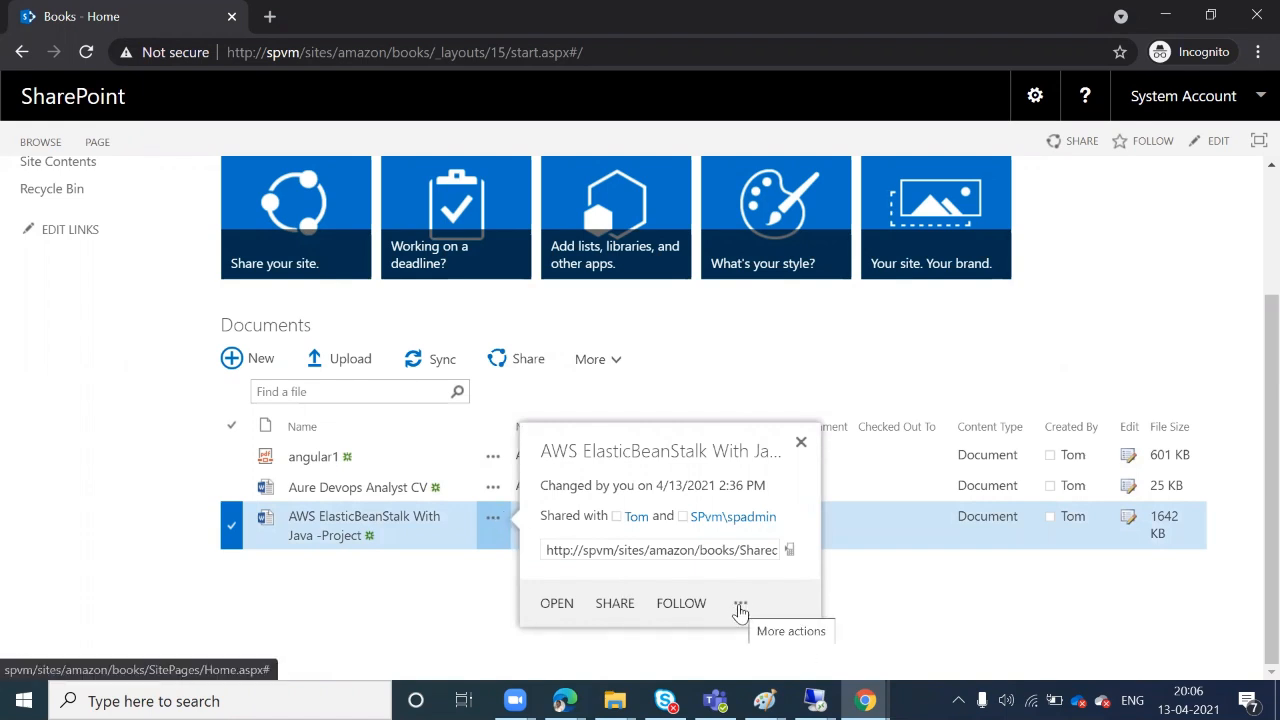
{"action": "left_click", "coordinate": [740, 608]}
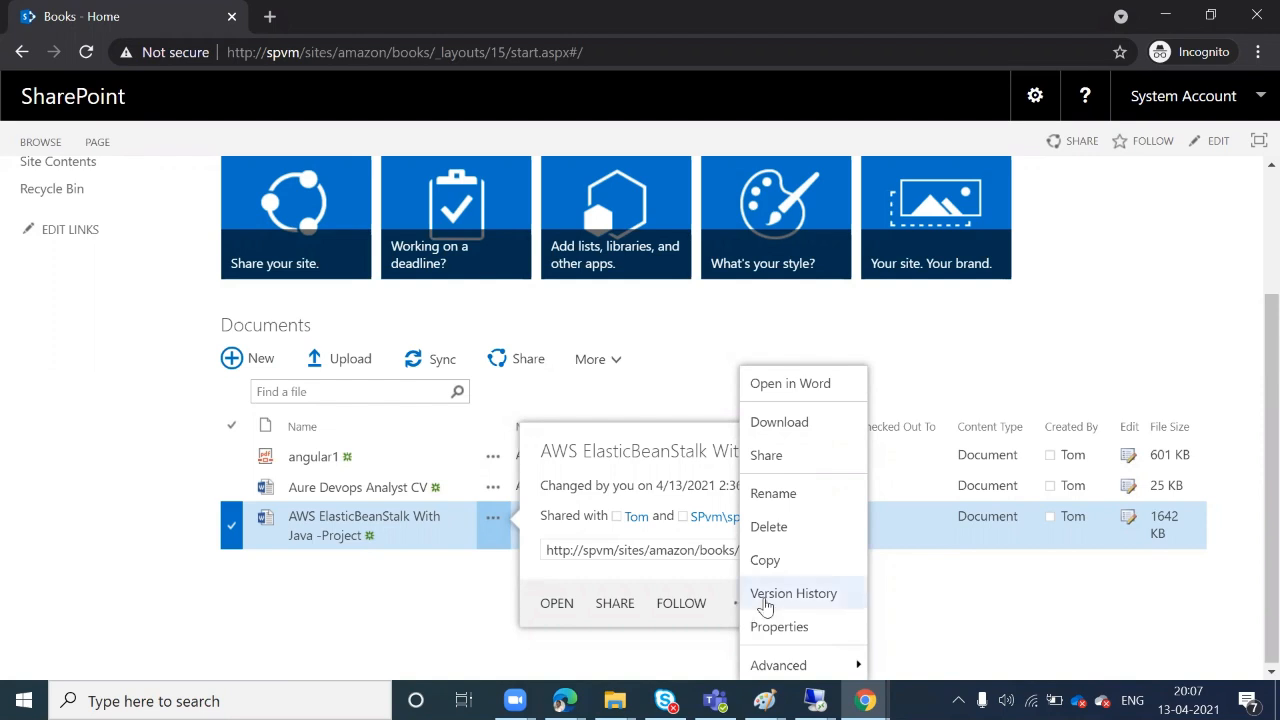
{"action": "left_click", "coordinate": [778, 594]}
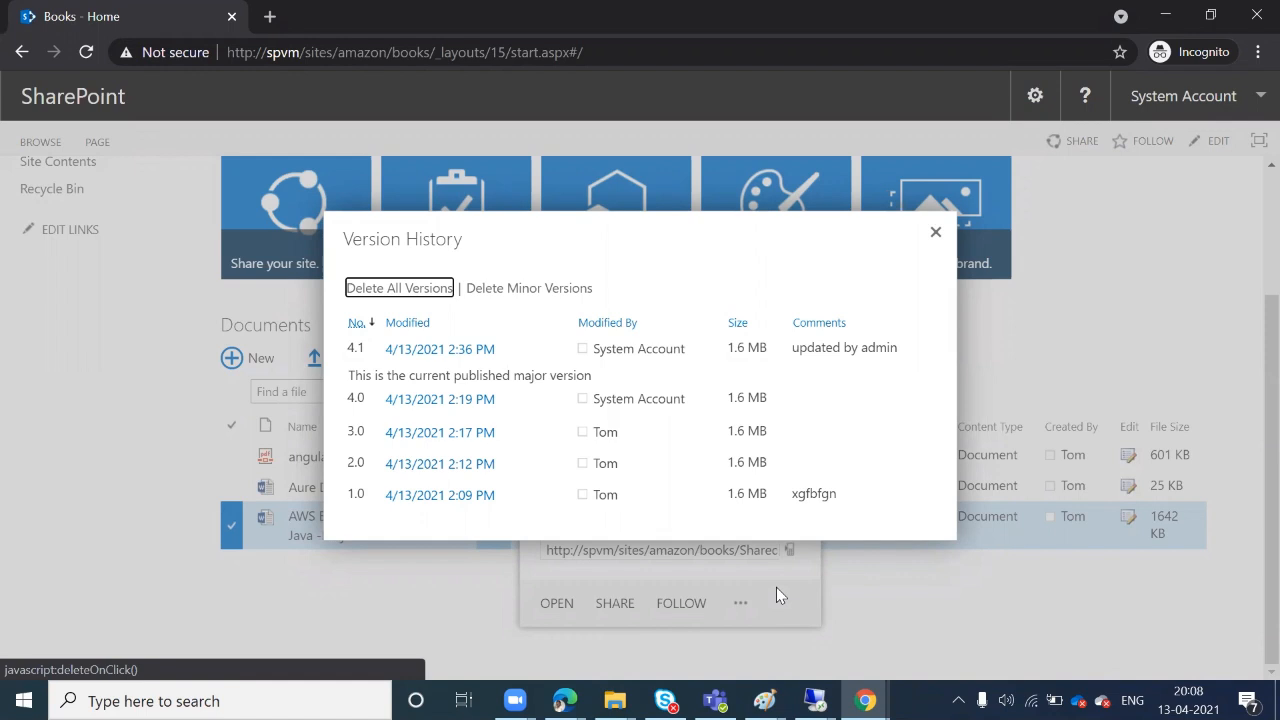
{"action": "left_click", "coordinate": [936, 234]}
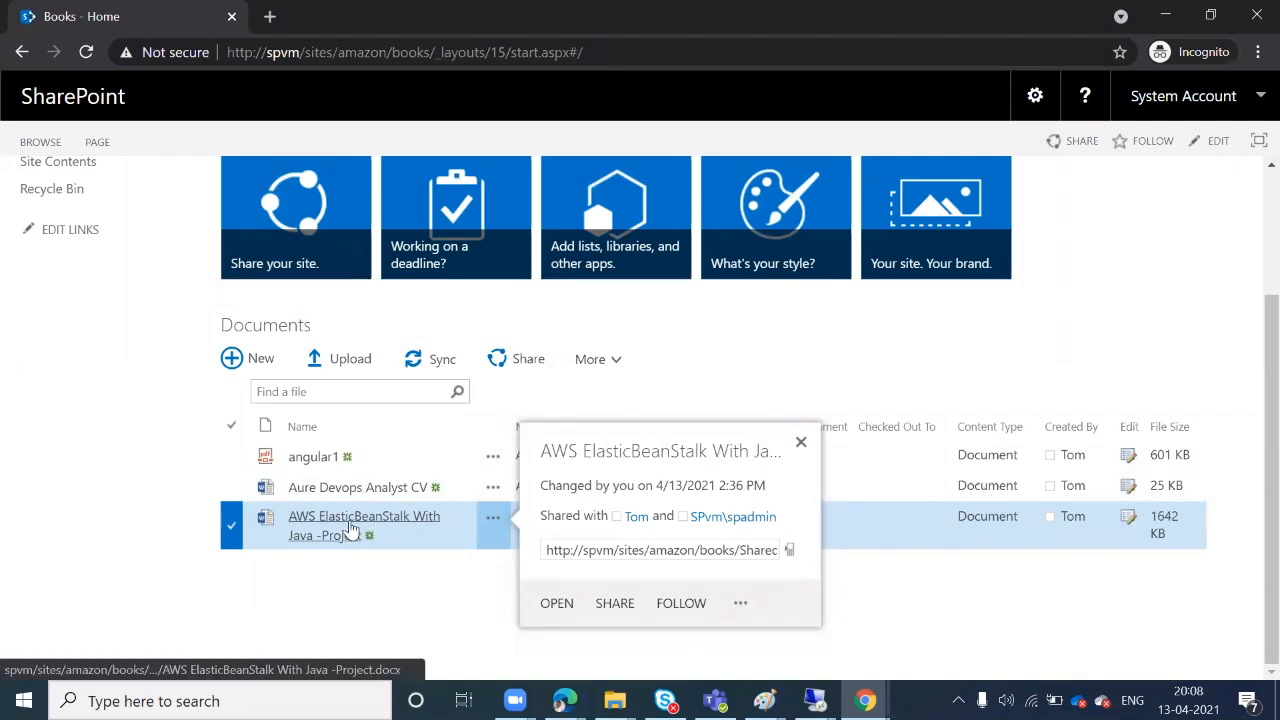
Reopen the AWS project document in Word, signing in with a second user's account and password
{"action": "left_click", "coordinate": [350, 528]}
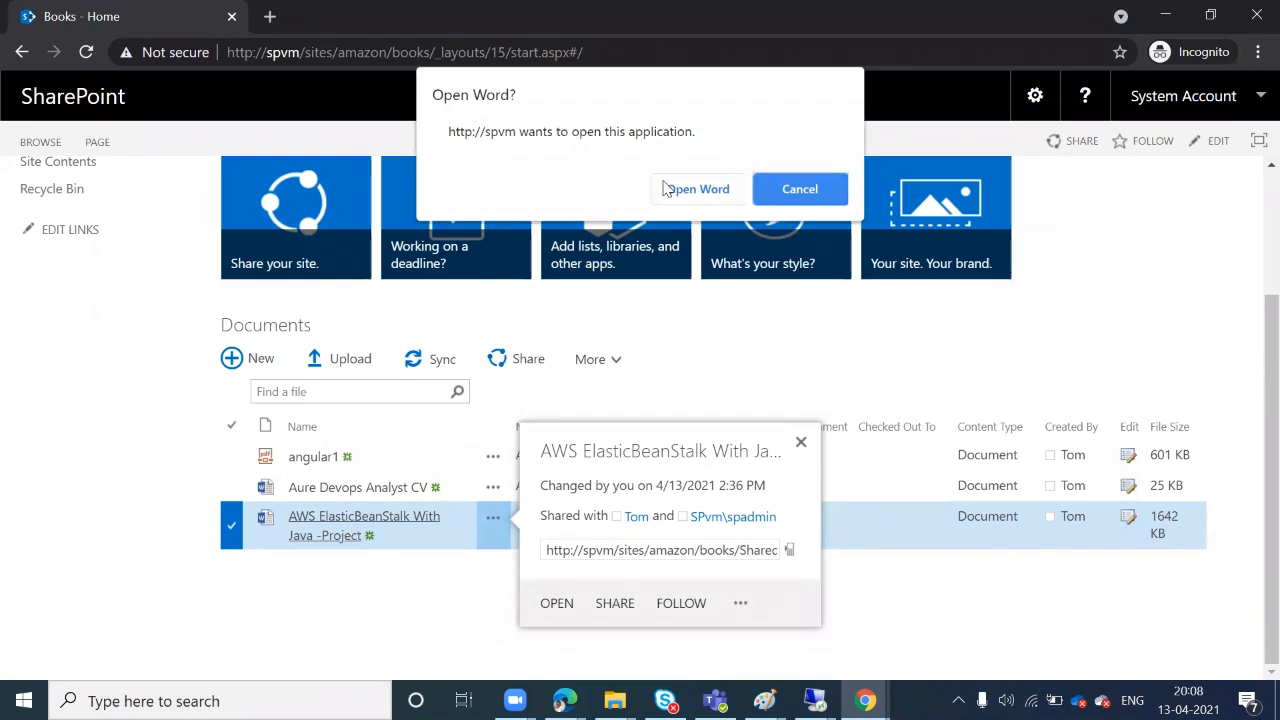
{"action": "left_click", "coordinate": [670, 193]}
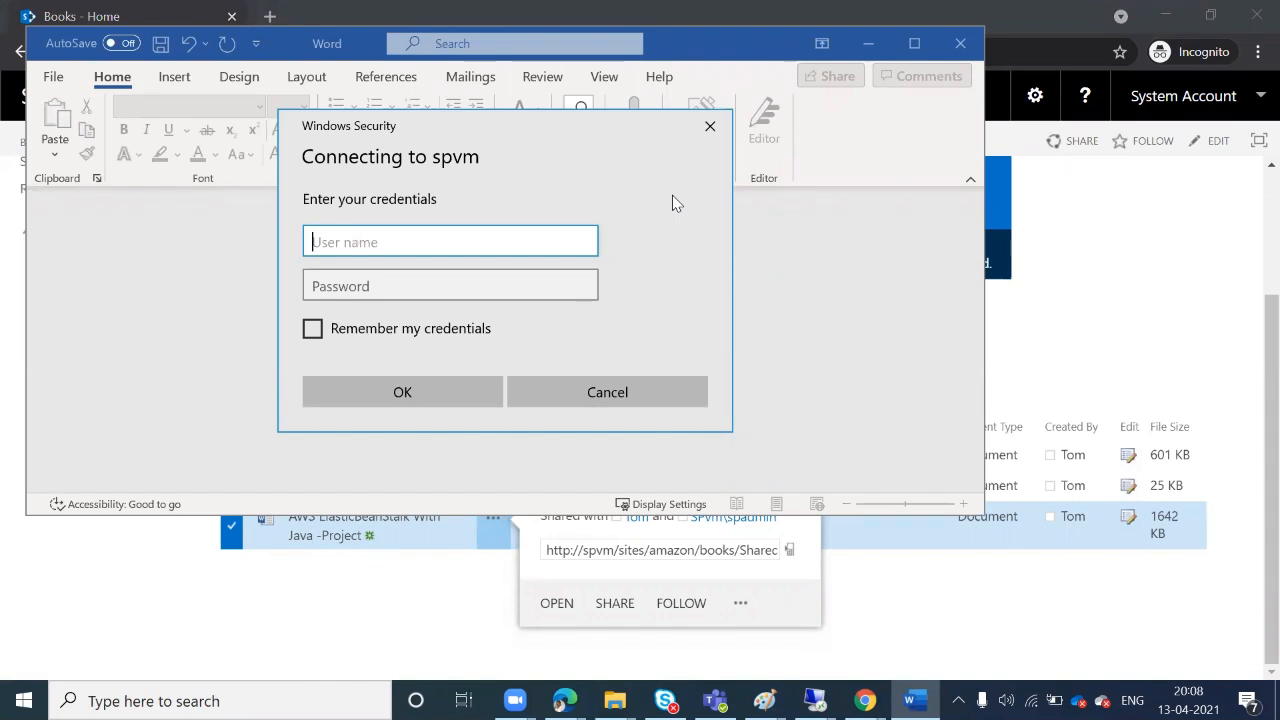
{"action": "type", "text": "monique\\tom"}
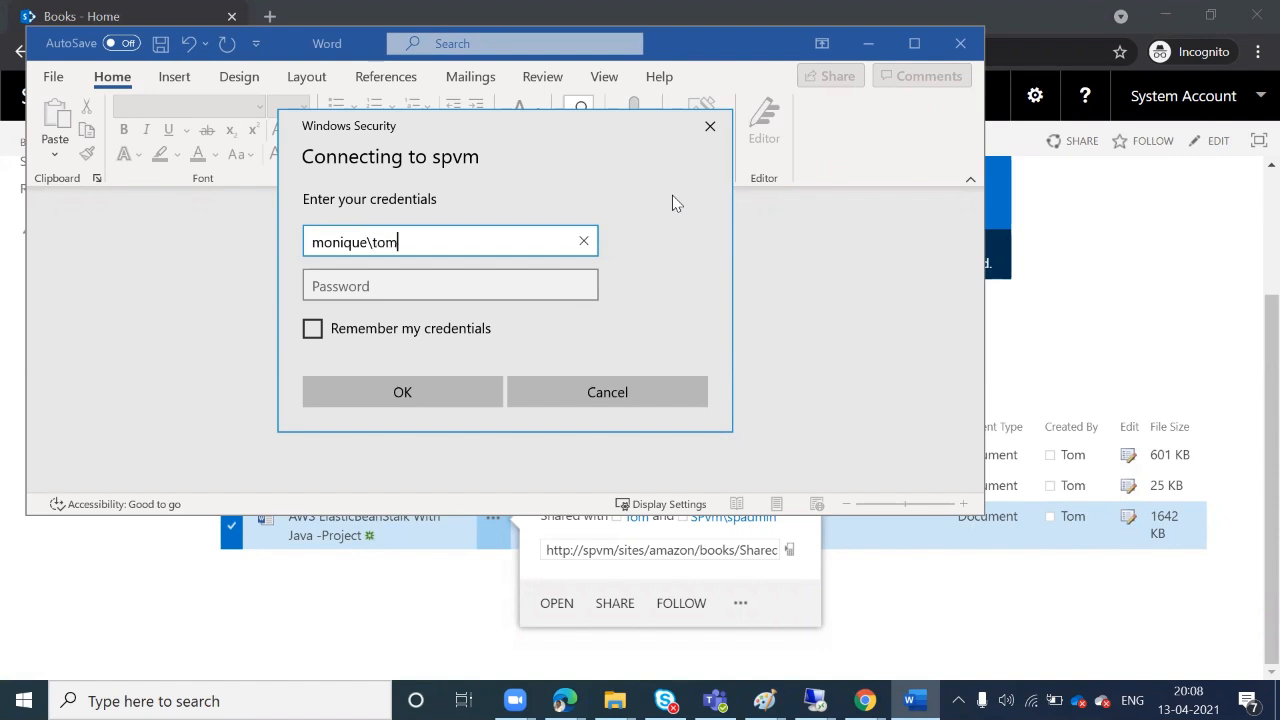
{"action": "key", "text": "Tab"}
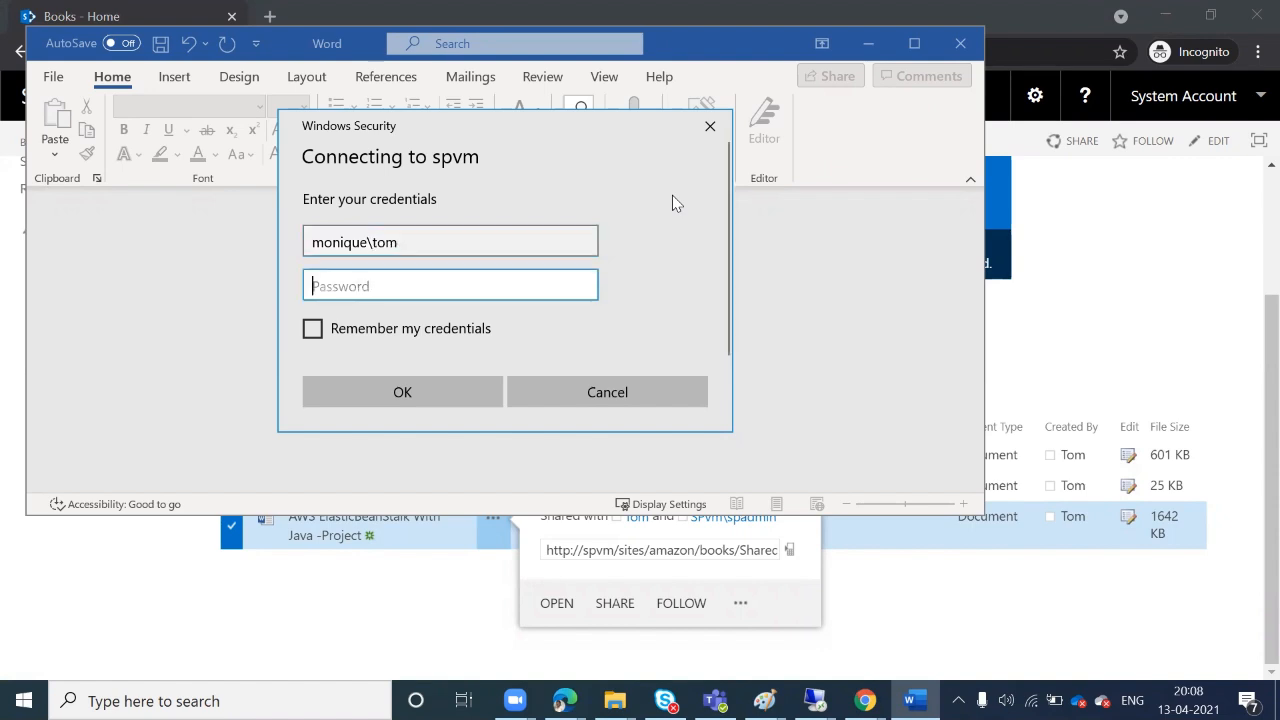
{"action": "type", "text": "•"}
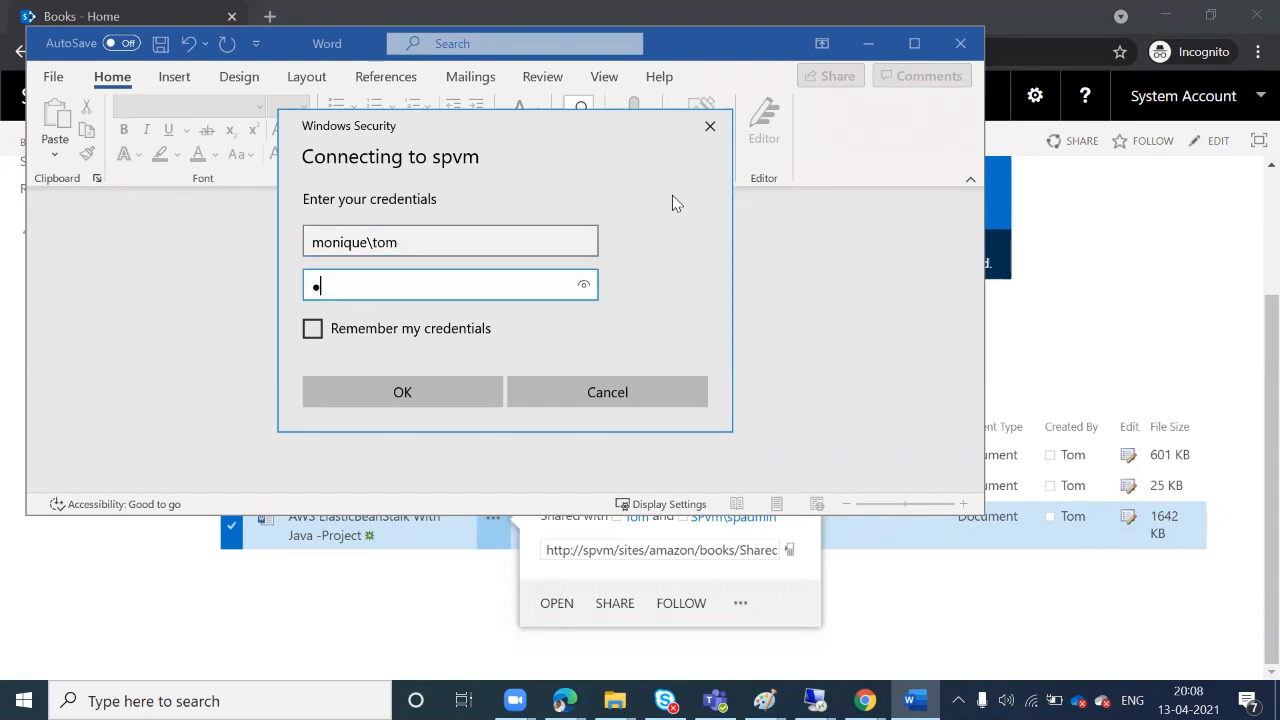
{"action": "type", "text": "•••••••••••"}
{"action": "key", "text": "Return"}
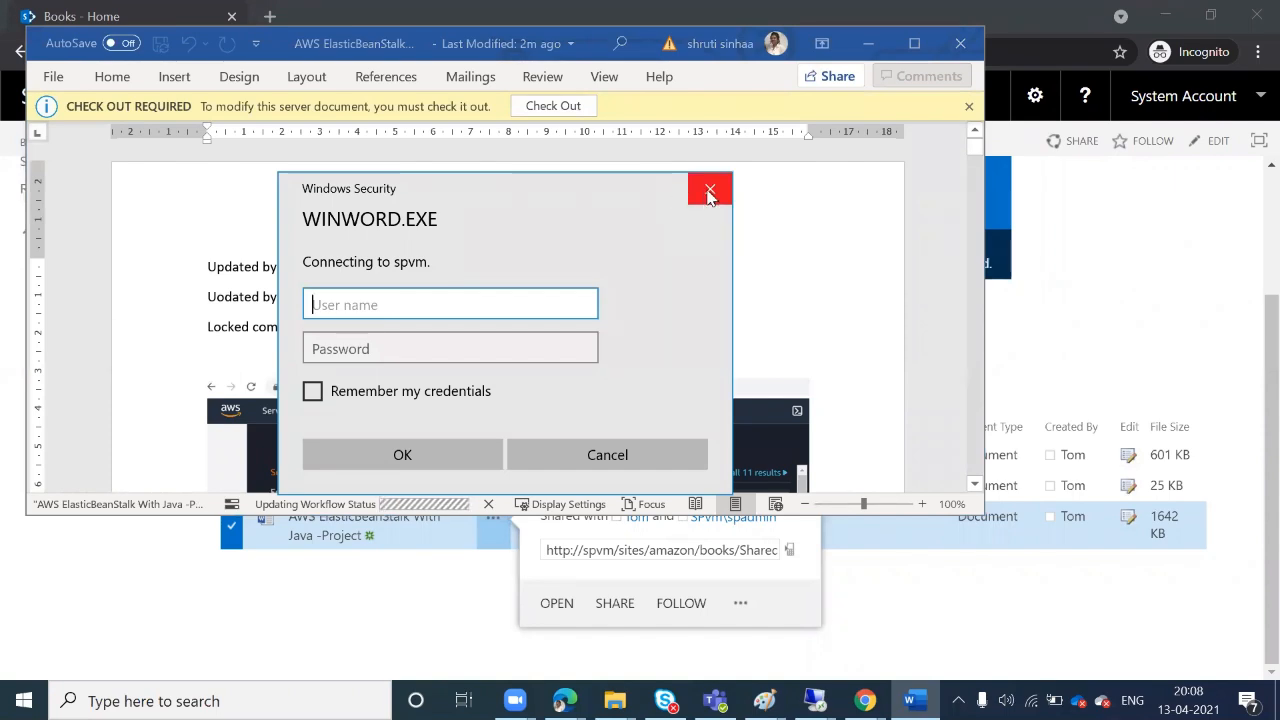
Check out the document and add a short new line below 'Locked completer'
{"action": "left_click", "coordinate": [708, 184]}
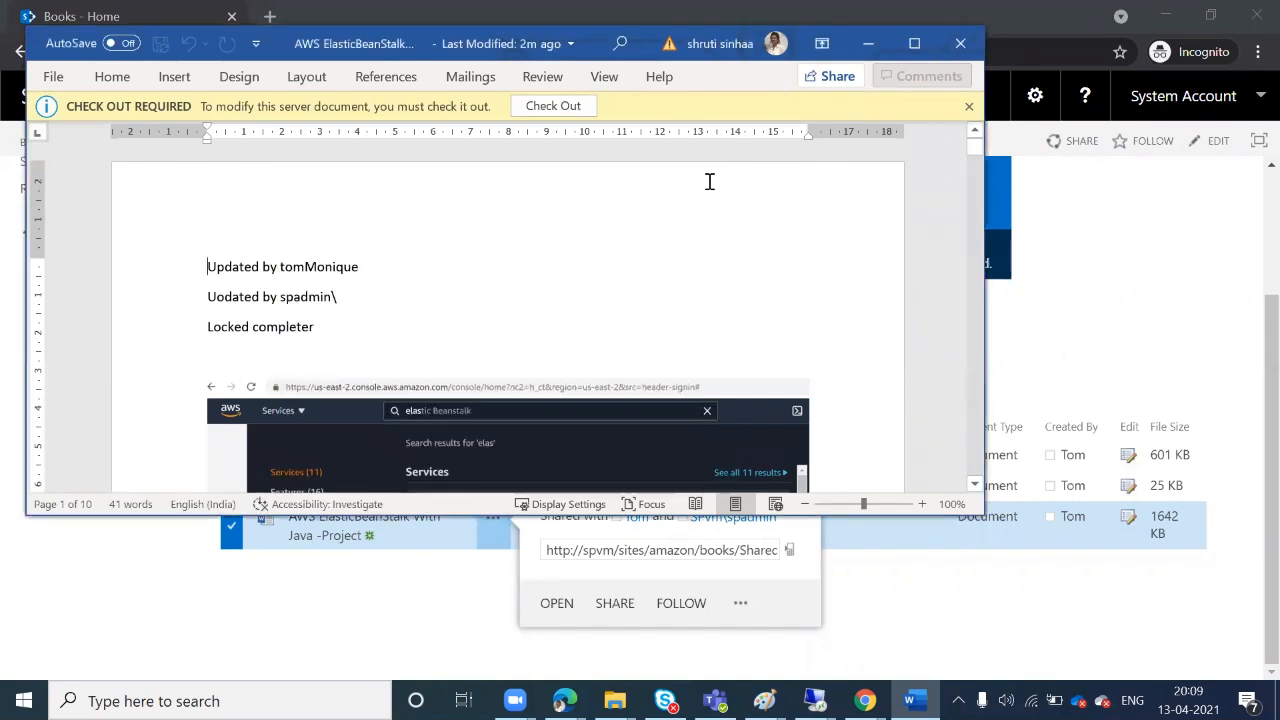
{"action": "left_click", "coordinate": [571, 104]}
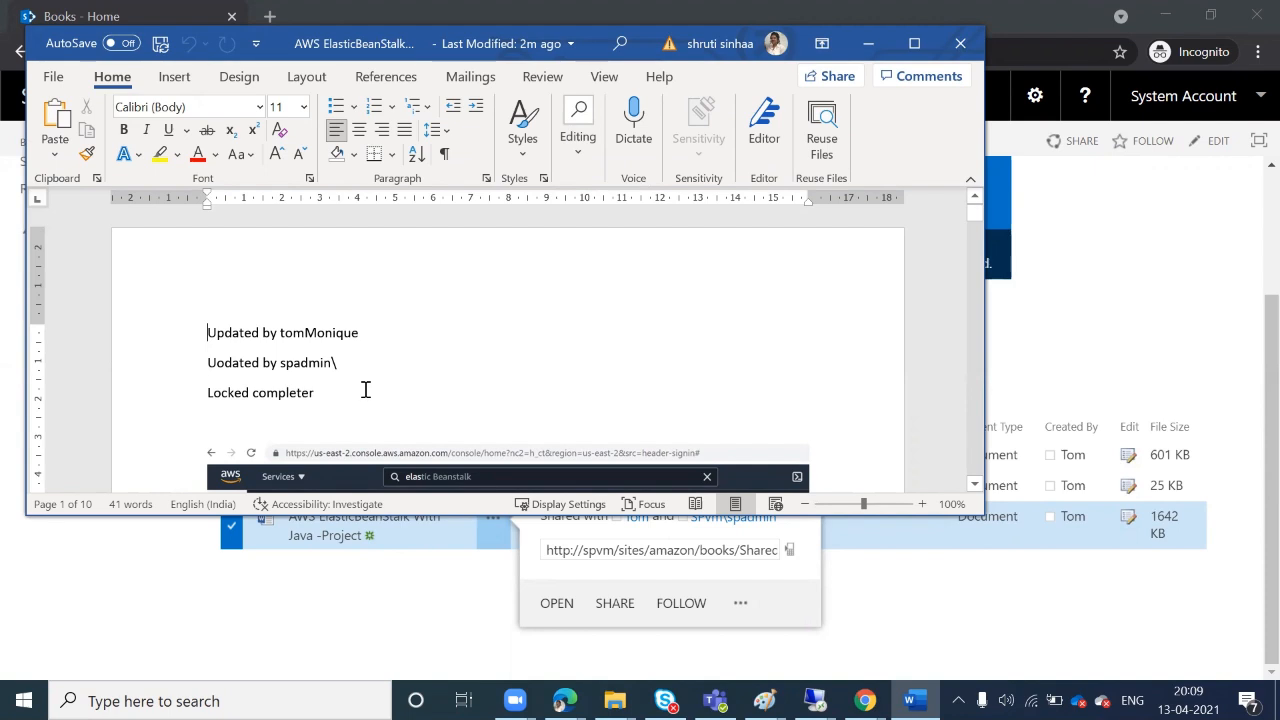
{"action": "key", "text": "Return"}
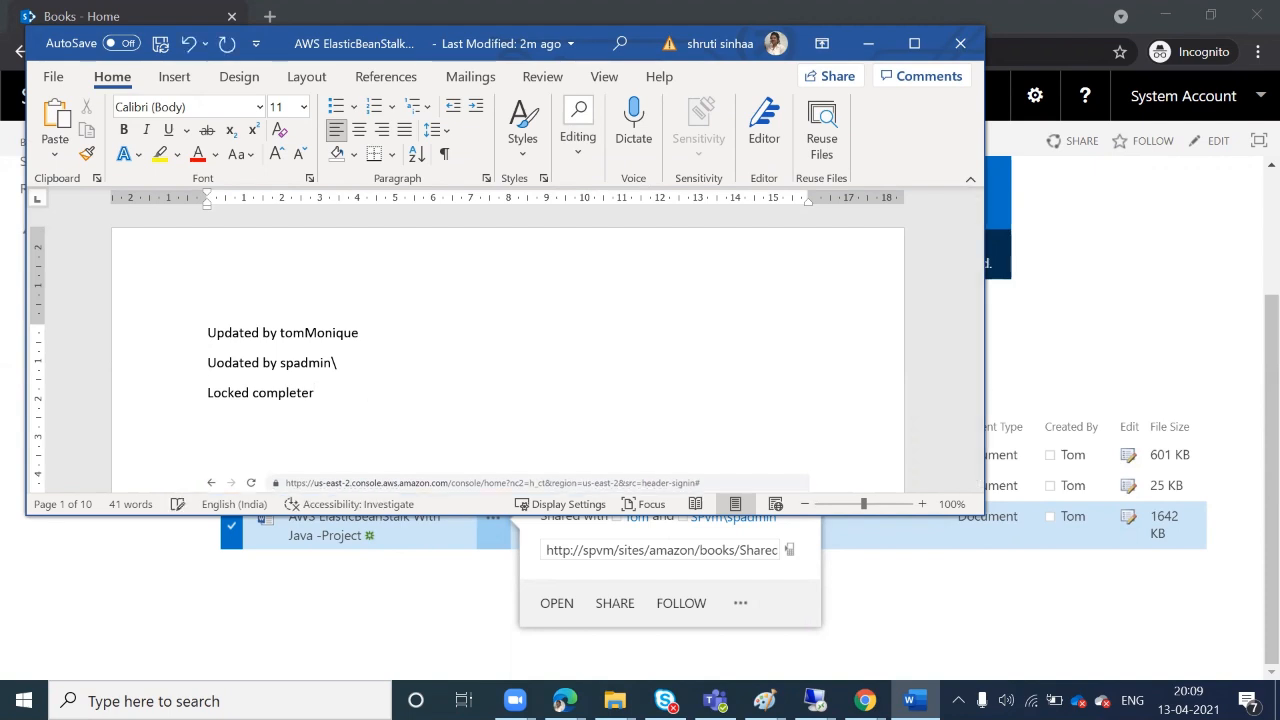
{"action": "type", "text": "tom"}
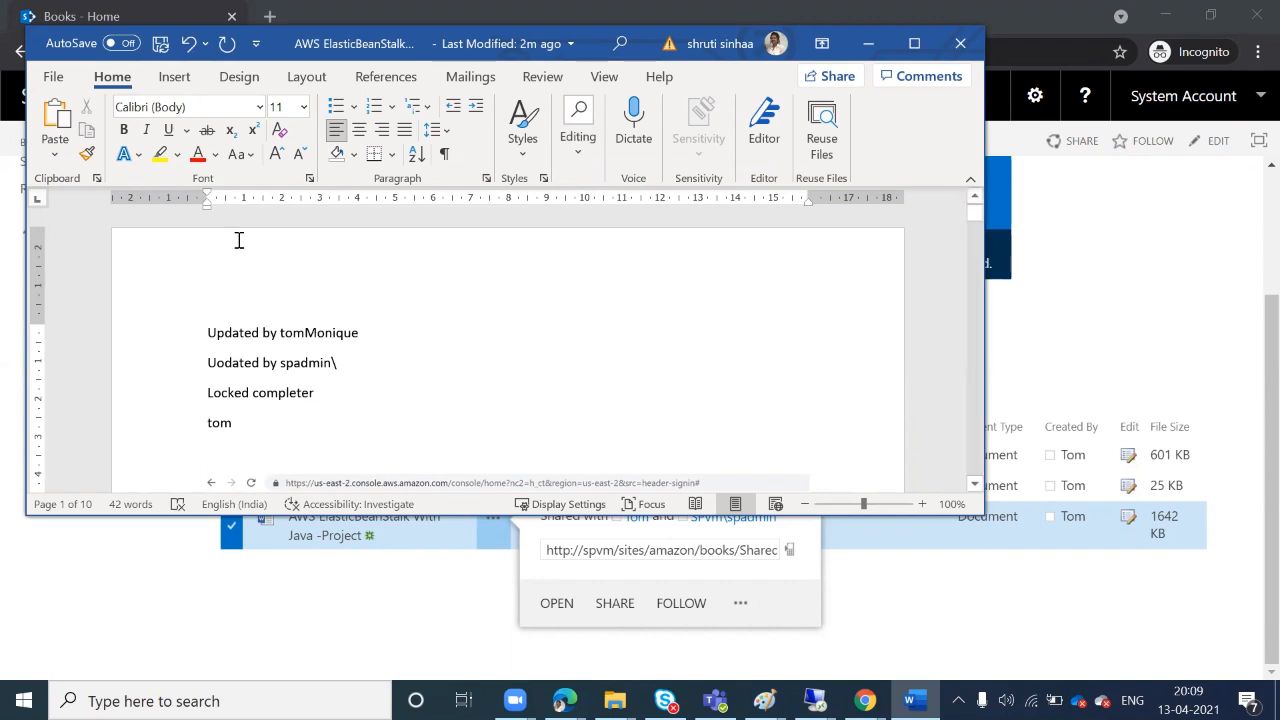
Save the edited document, close it, and agree to check it in
{"action": "left_click", "coordinate": [160, 44]}
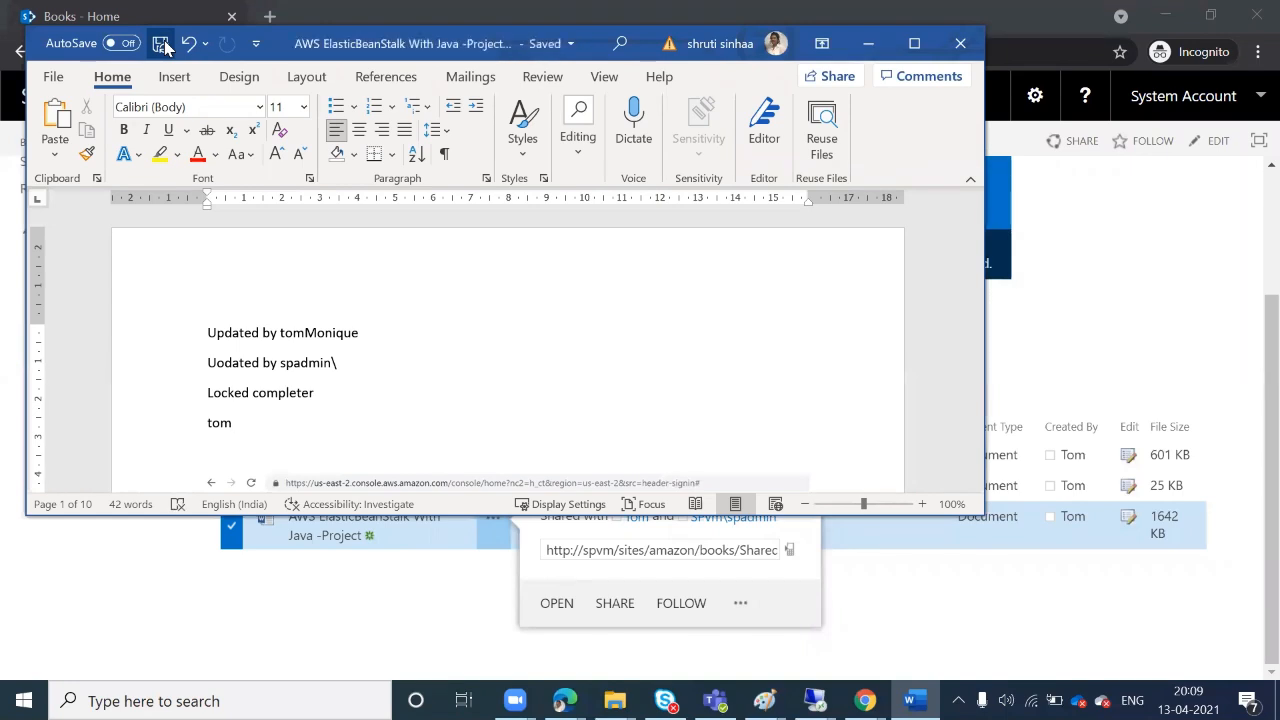
{"action": "left_click", "coordinate": [961, 42]}
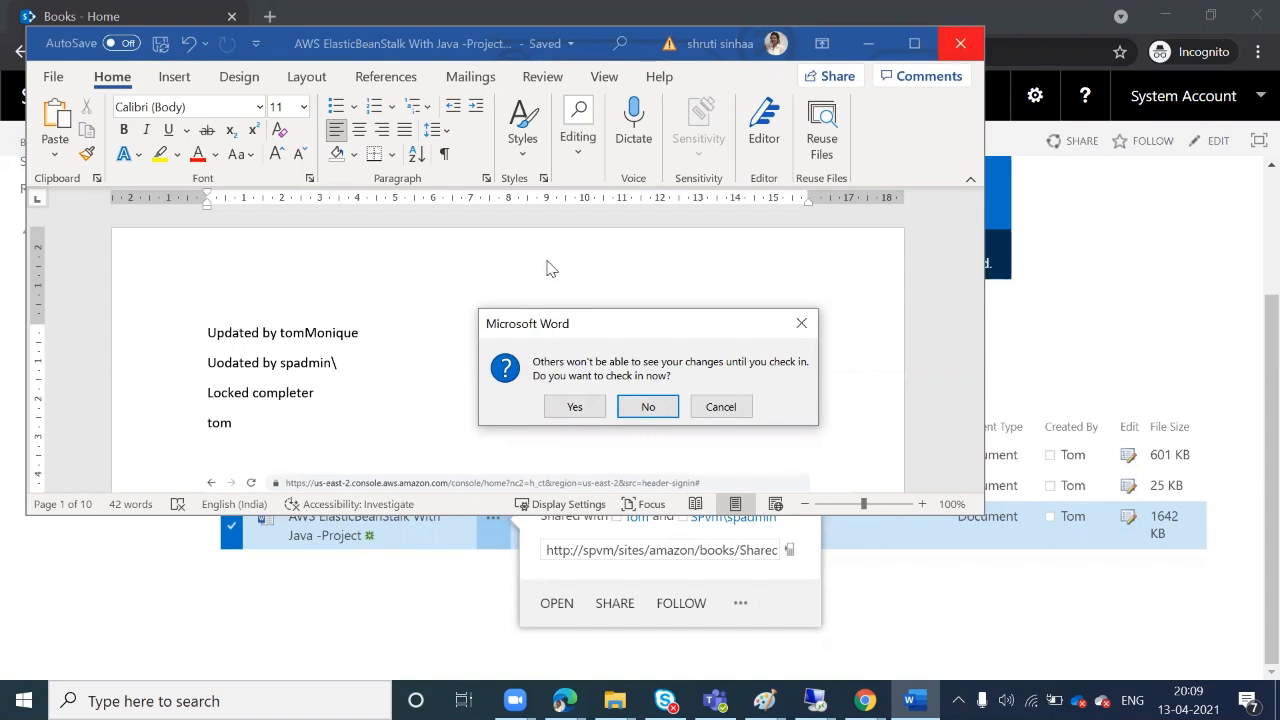
{"action": "left_click", "coordinate": [565, 405]}
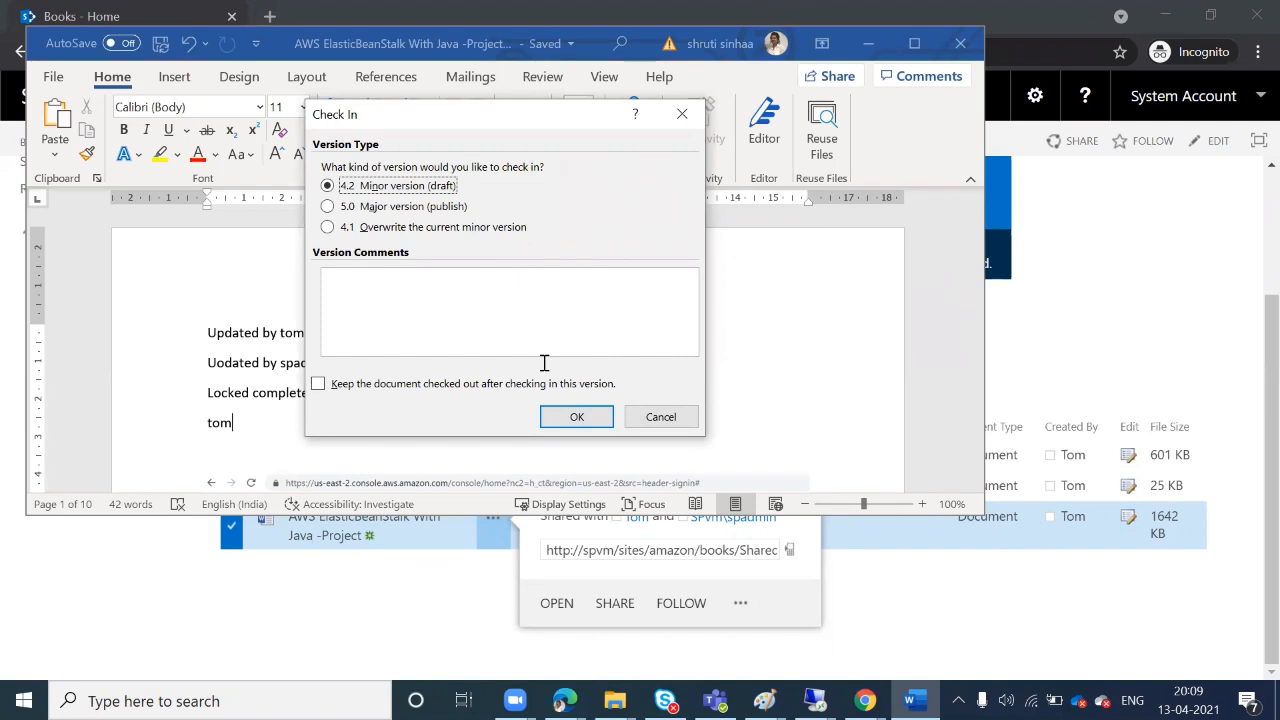
Check the document in as minor version 4.2 with a short version comment
{"action": "left_click", "coordinate": [524, 332]}
{"action": "type", "text": "tom"}
{"action": "left_click", "coordinate": [577, 419]}
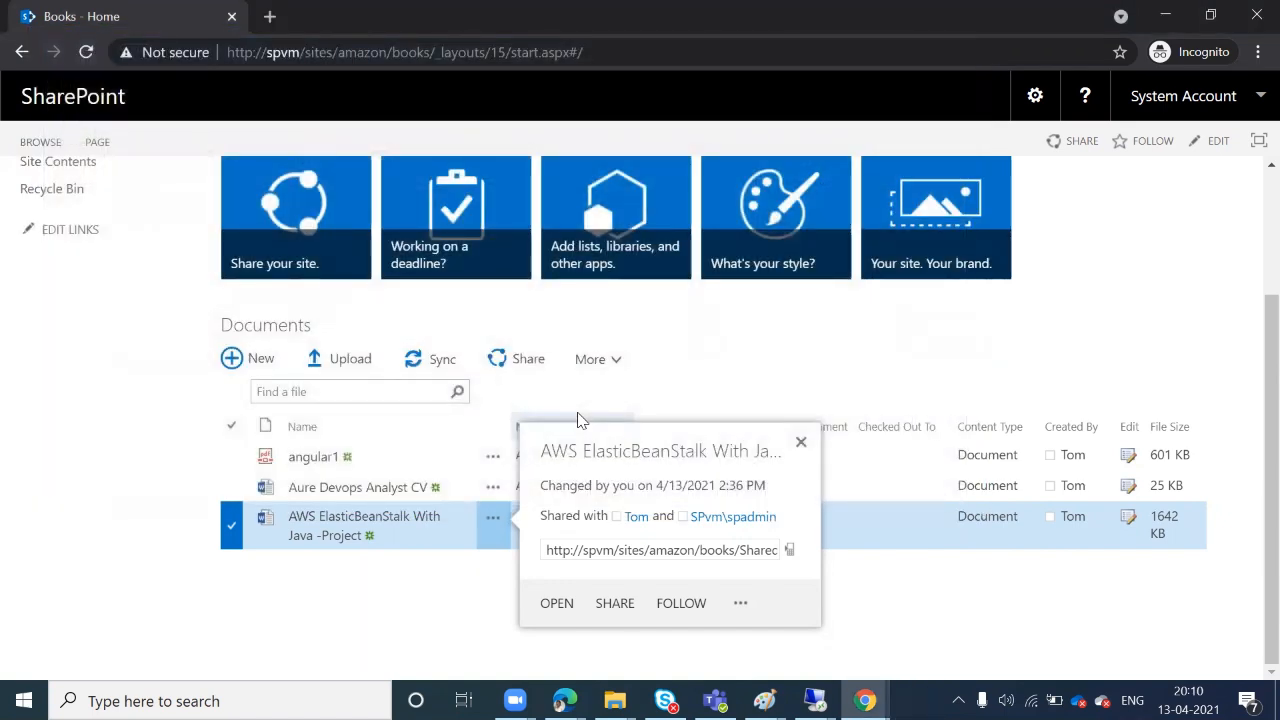
Reload the Books site and scroll down to the refreshed Documents list
{"action": "left_click", "coordinate": [86, 53]}
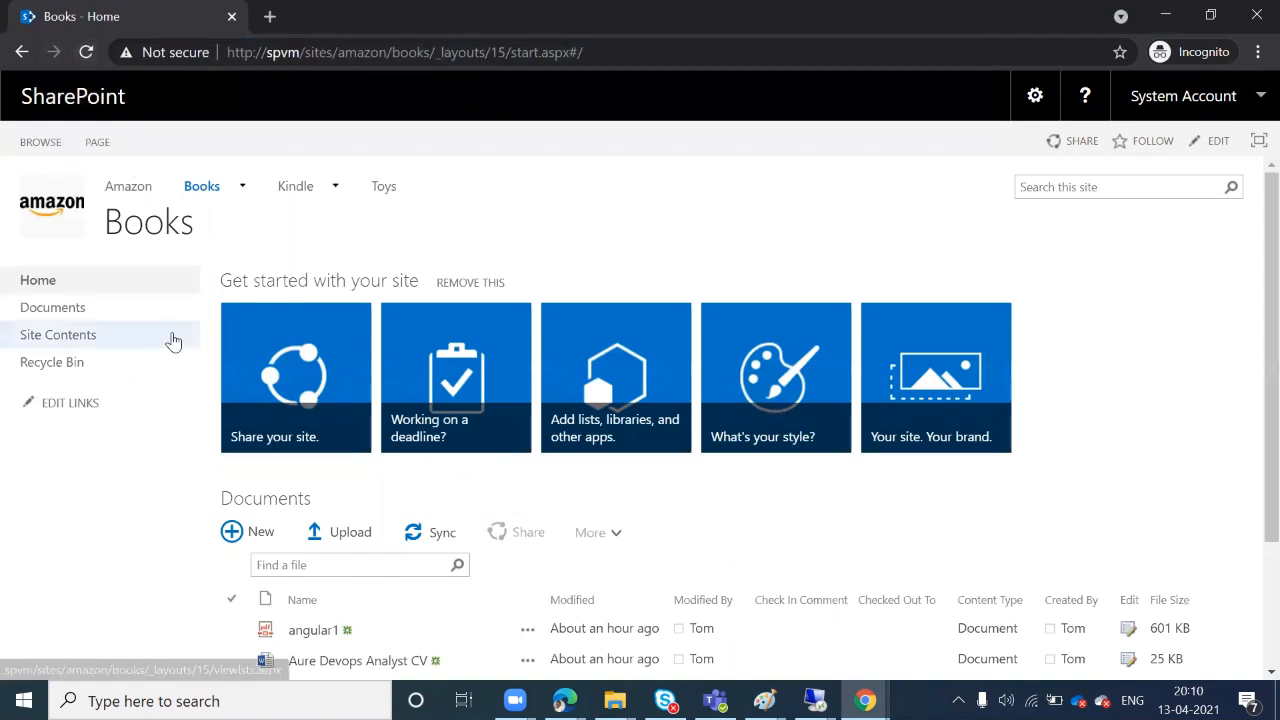
{"action": "scroll", "coordinate": [171, 337], "scroll_direction": "down", "scroll_amount": 2}
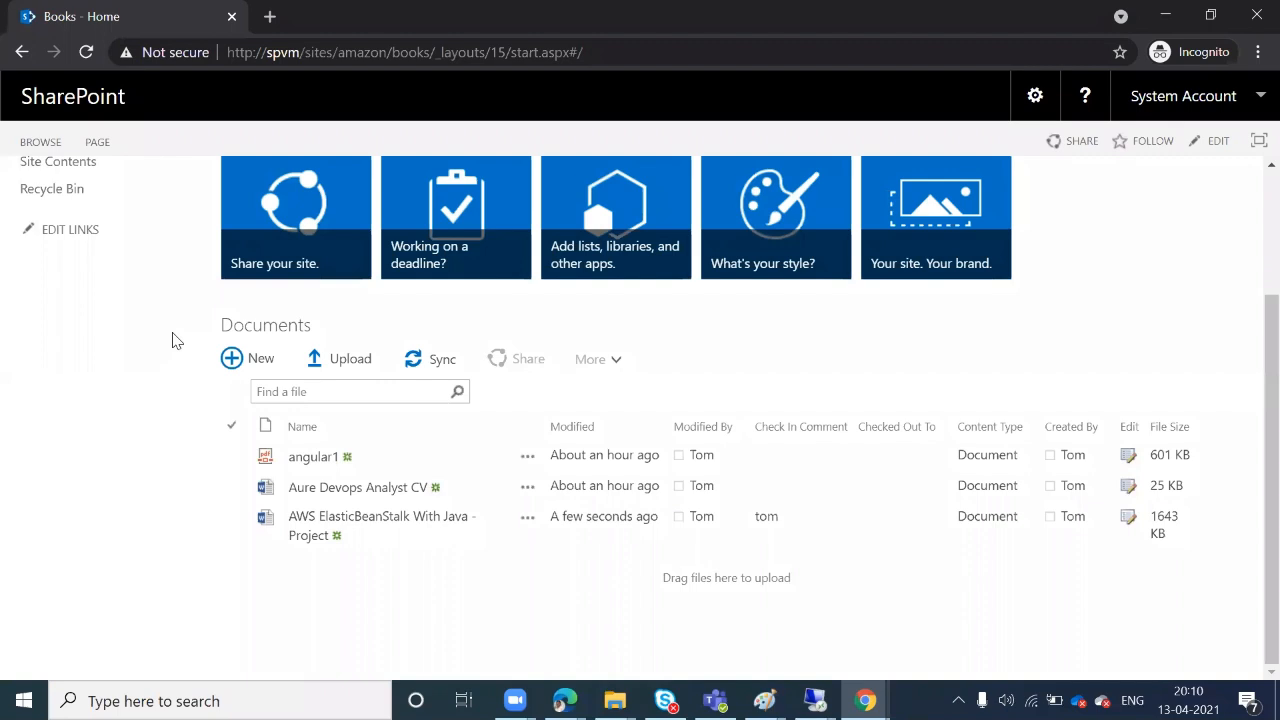
Open the project document's Version History and launch version 1.0 in Word
{"action": "left_click", "coordinate": [525, 525]}
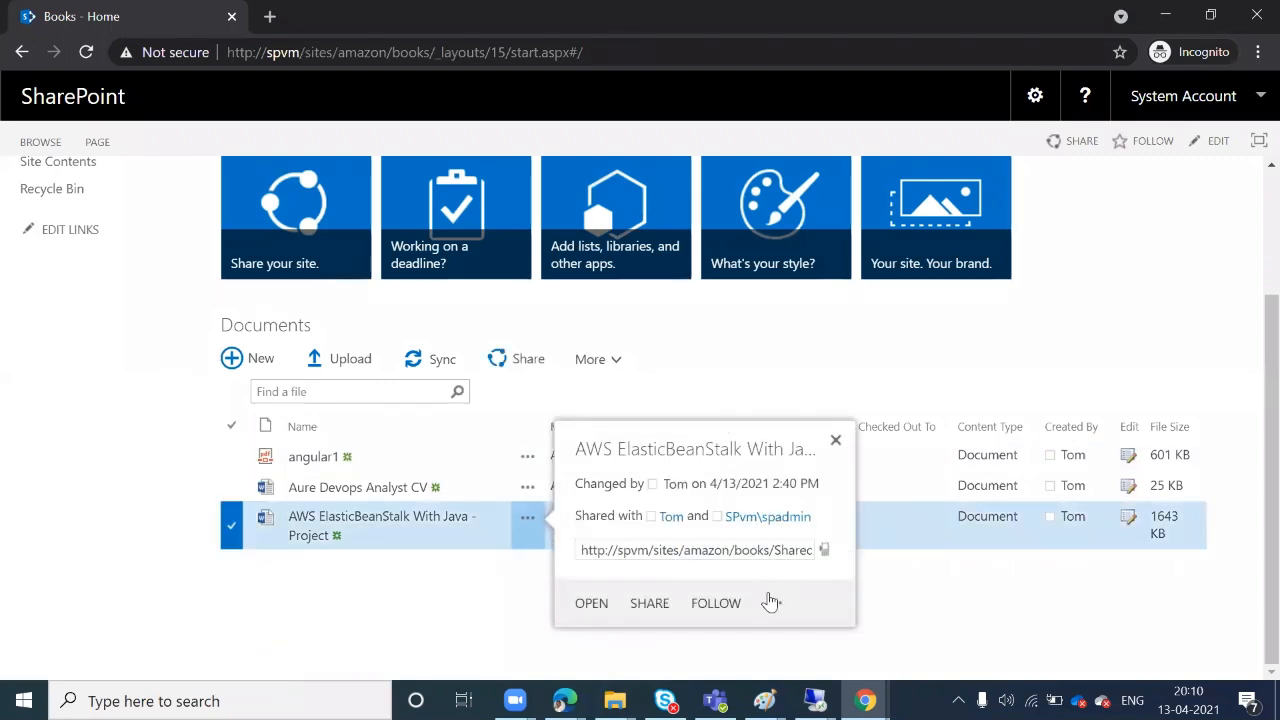
{"action": "left_click", "coordinate": [768, 610]}
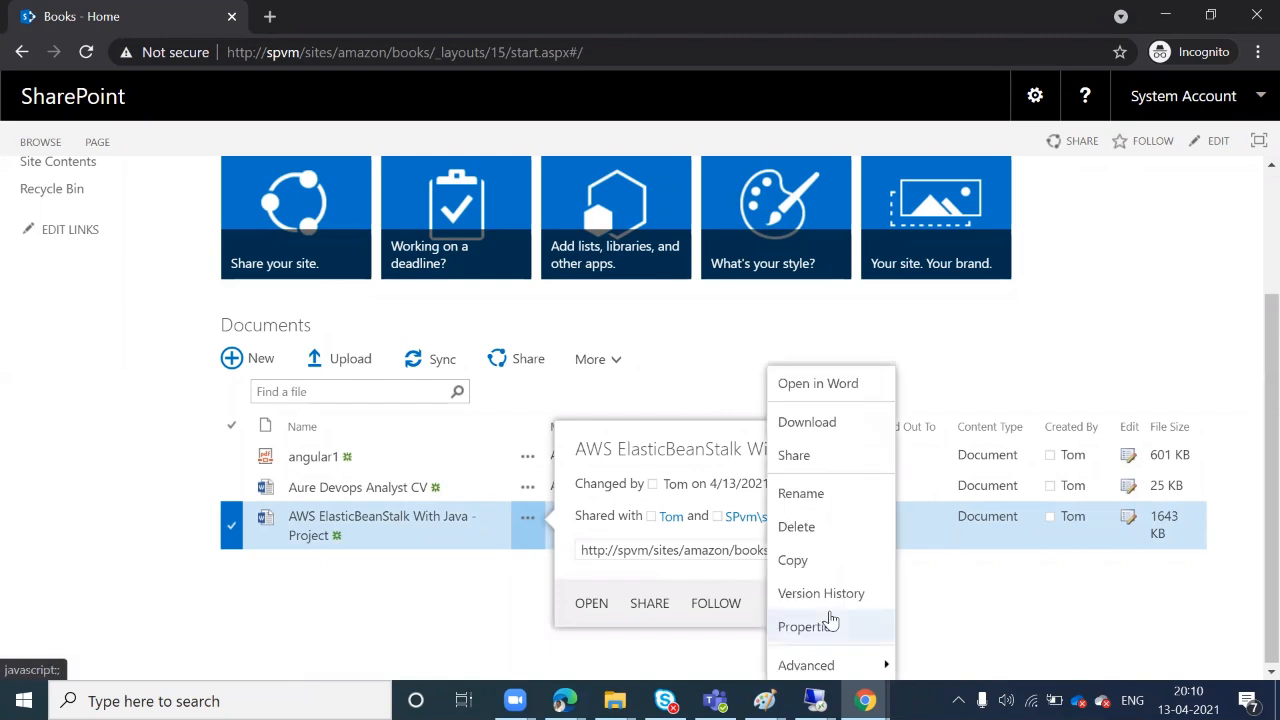
{"action": "left_click", "coordinate": [825, 592]}
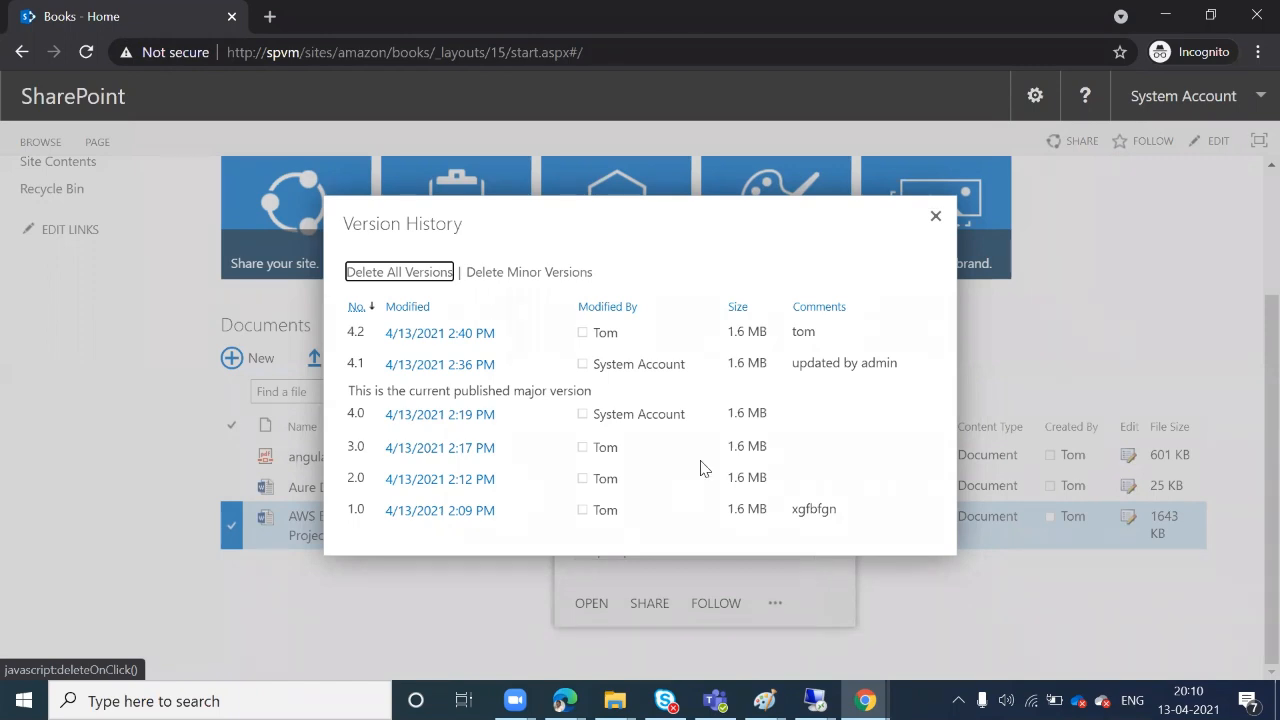
{"action": "left_click", "coordinate": [442, 511]}
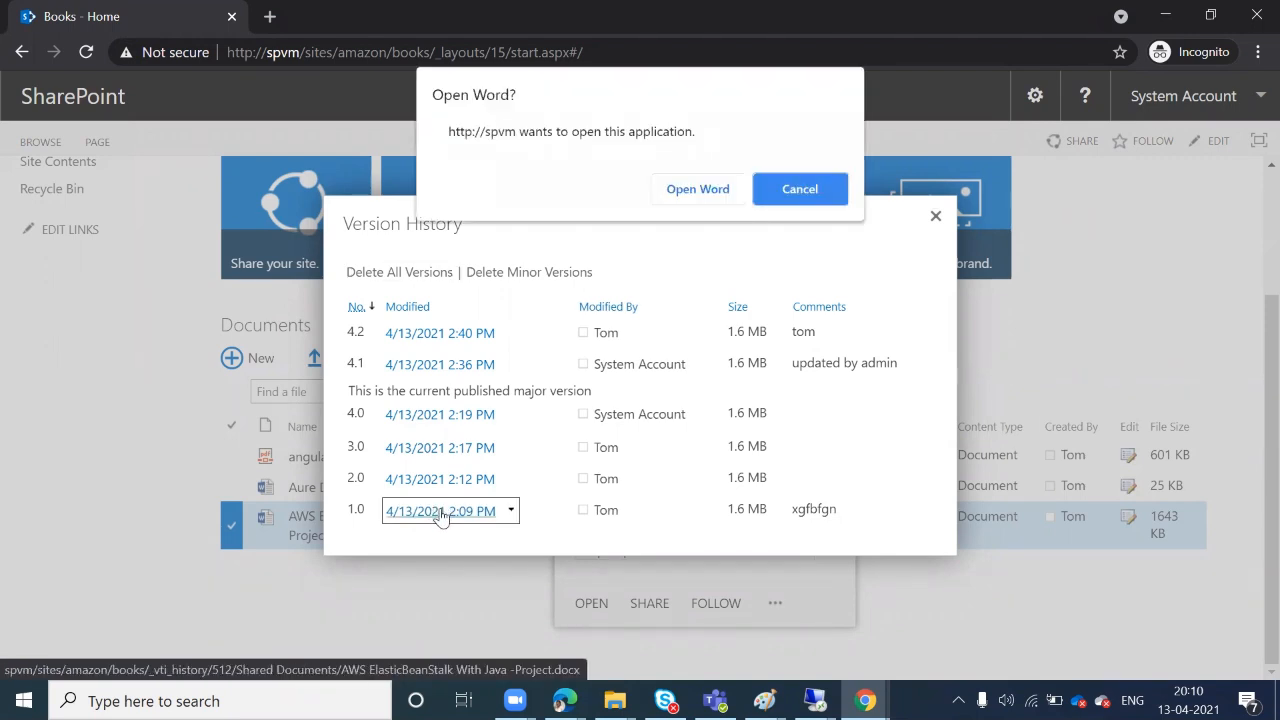
Let the browser launch Word, then sign in to the server with the user name and password
{"action": "left_click", "coordinate": [673, 197]}
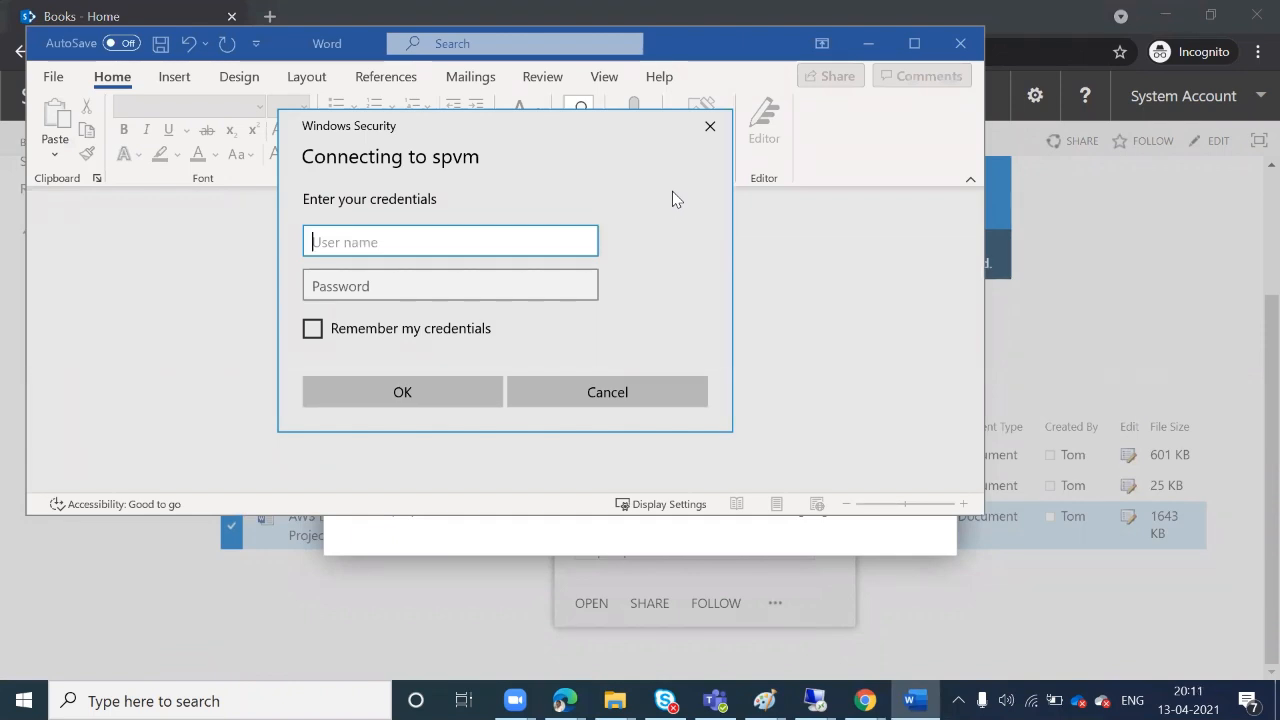
{"action": "type", "text": "mo"}
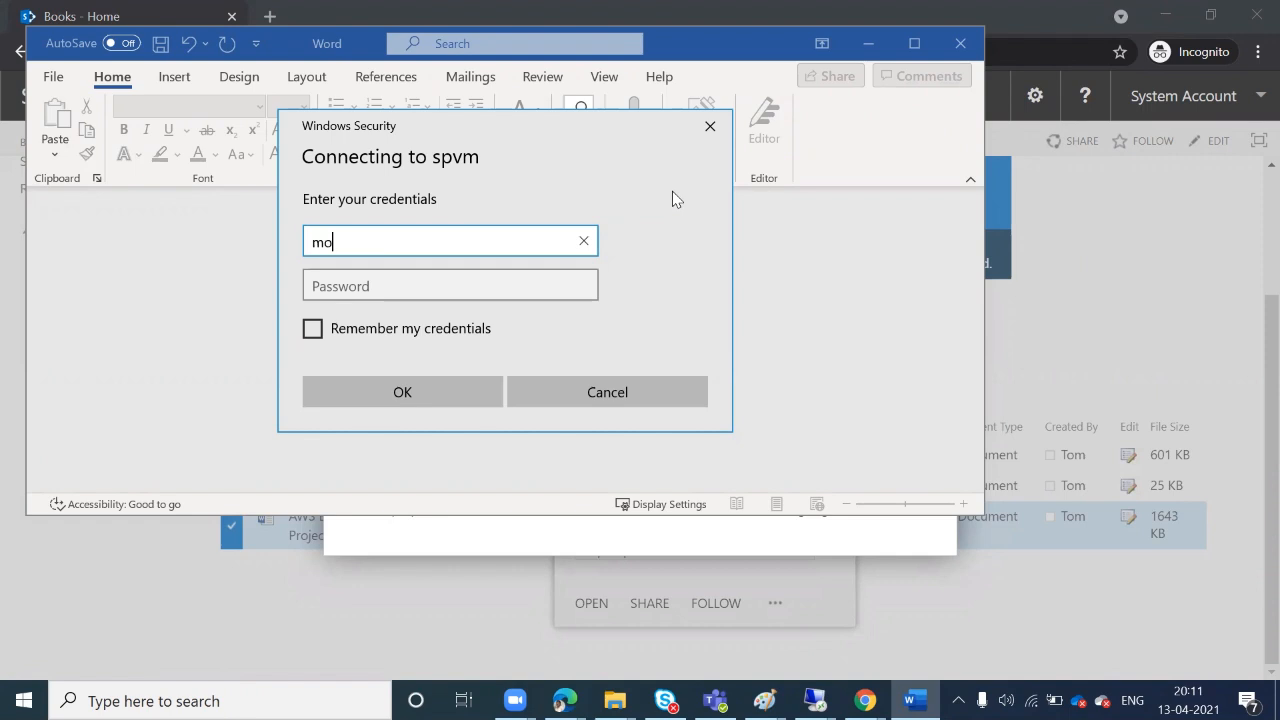
{"action": "type", "text": "nique\\tom"}
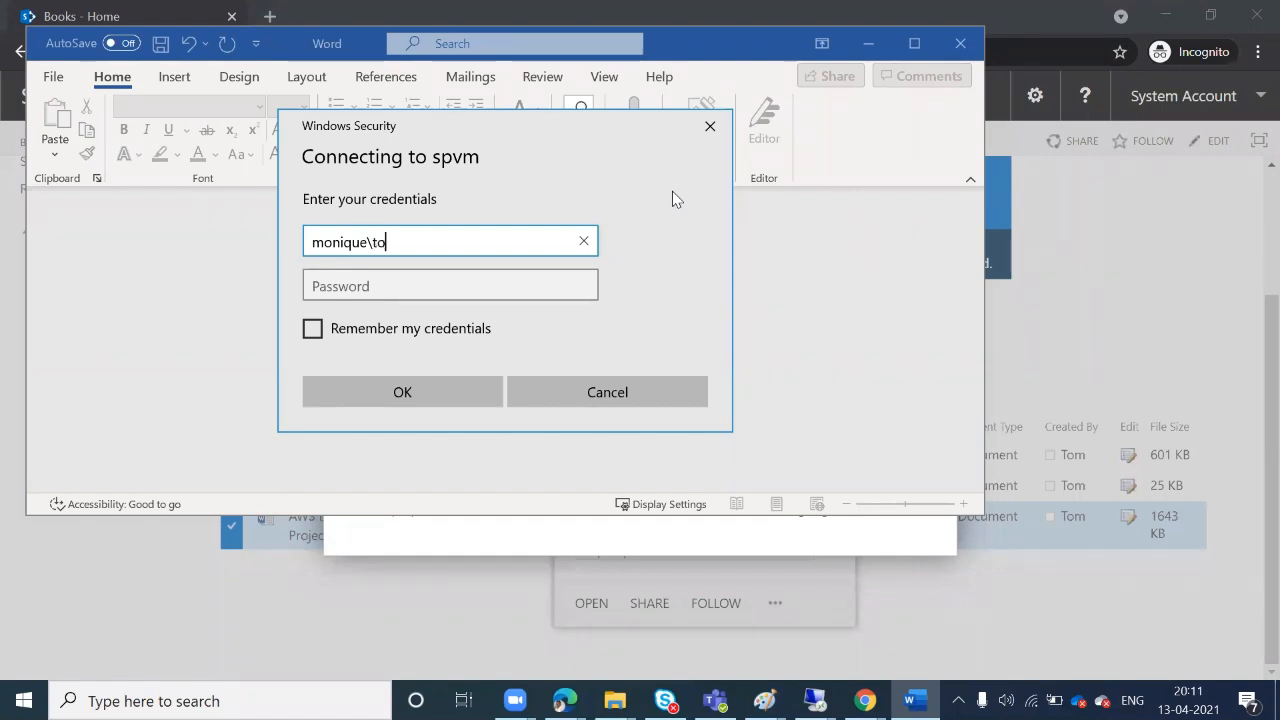
{"action": "key", "text": "Tab"}
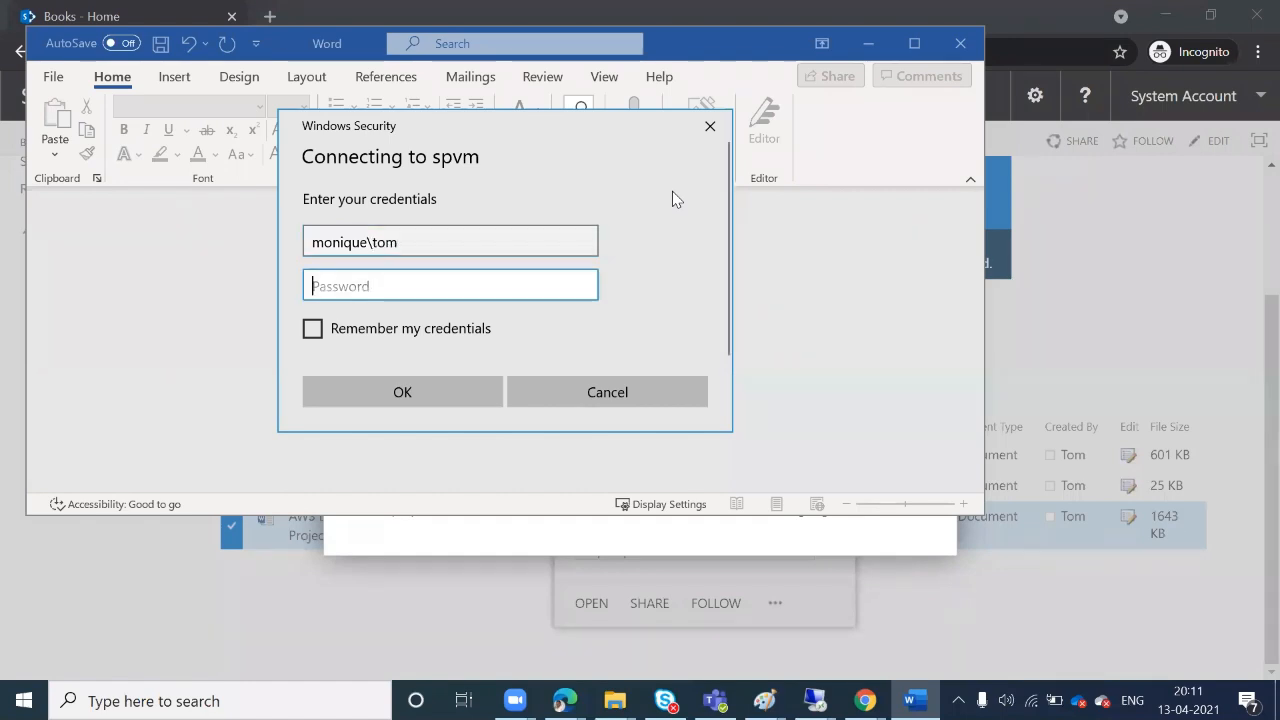
{"action": "type", "text": "passw"}
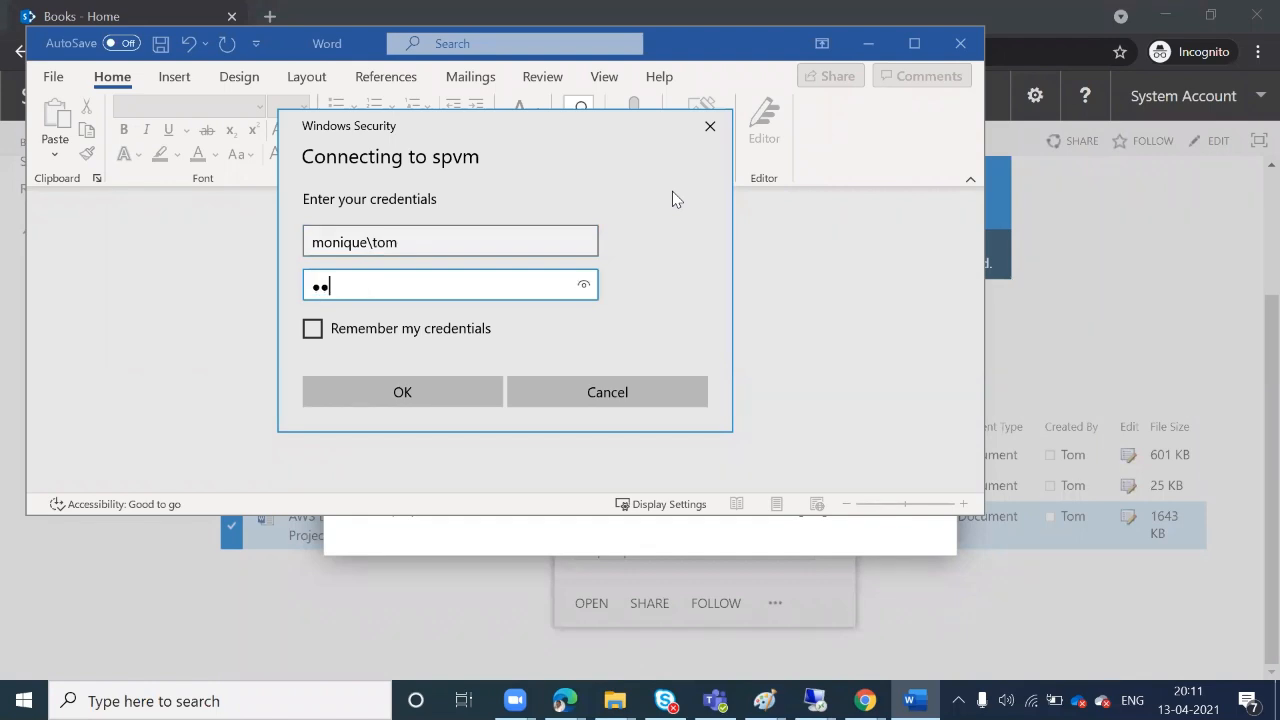
{"action": "type", "text": "ord1234"}
{"action": "key", "text": "Return"}
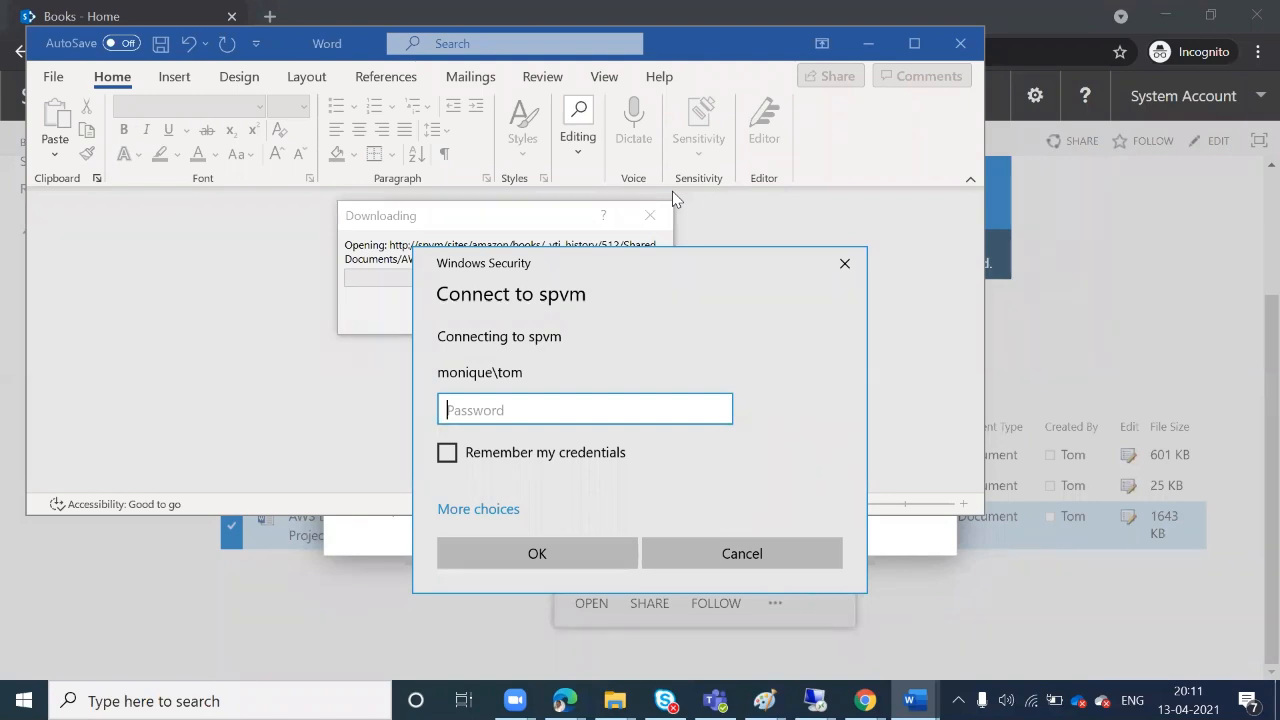
Dismiss the repeated Windows Security sign-in prompt so version 1.0 finishes loading
{"action": "left_click", "coordinate": [846, 264]}
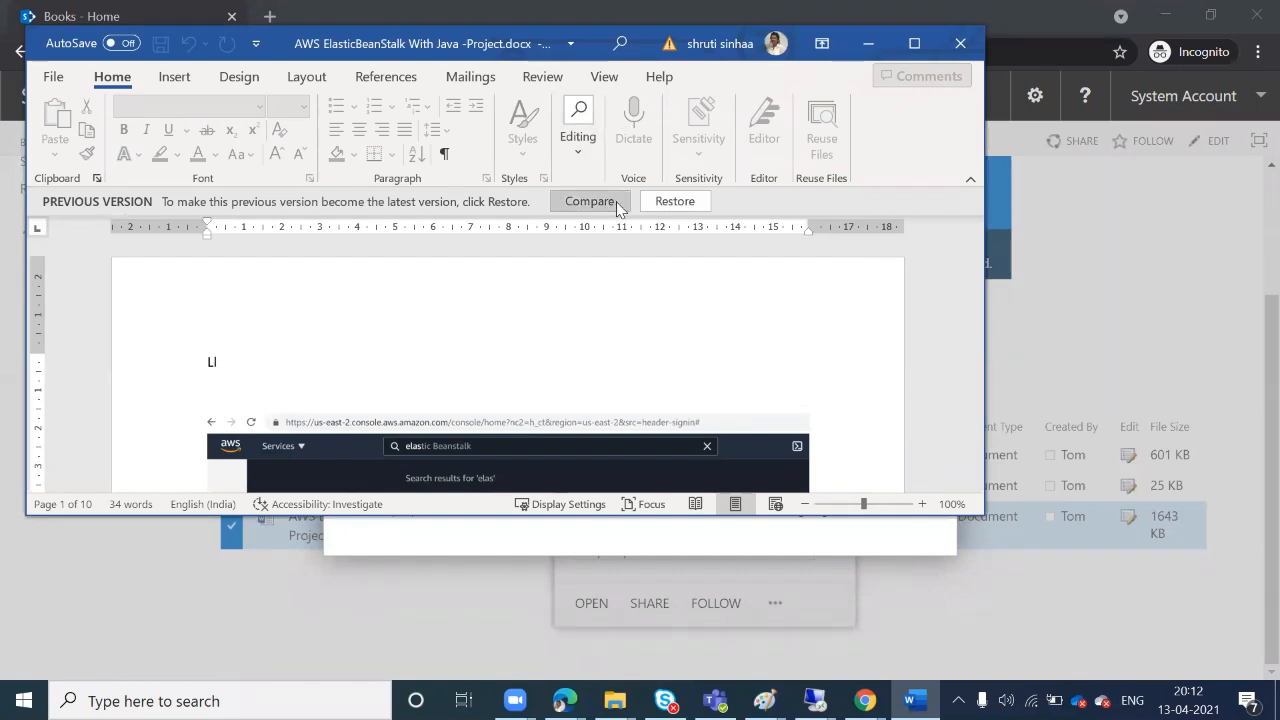
Compare version 1.0 against the latest document from the PREVIOUS VERSION bar
{"action": "left_click", "coordinate": [617, 204]}
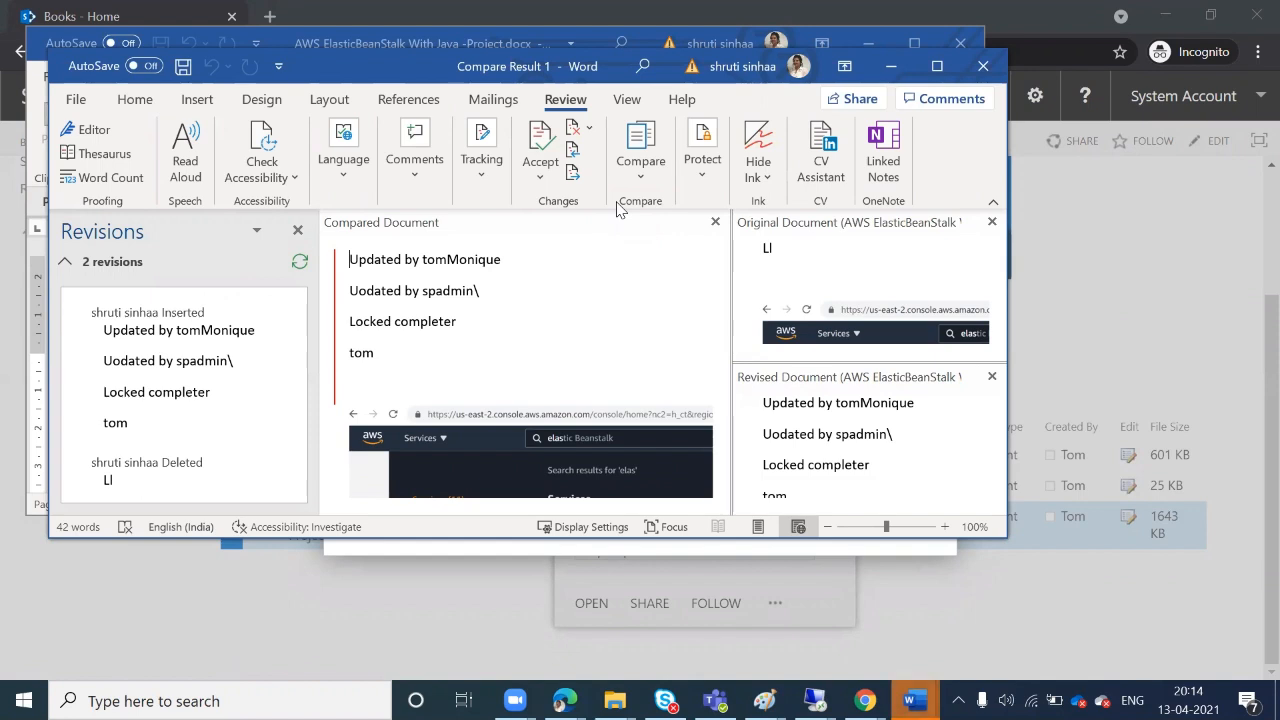
Accept both revisions: the four inserted lines and the deleted 'Ll'
{"action": "left_click", "coordinate": [256, 231]}
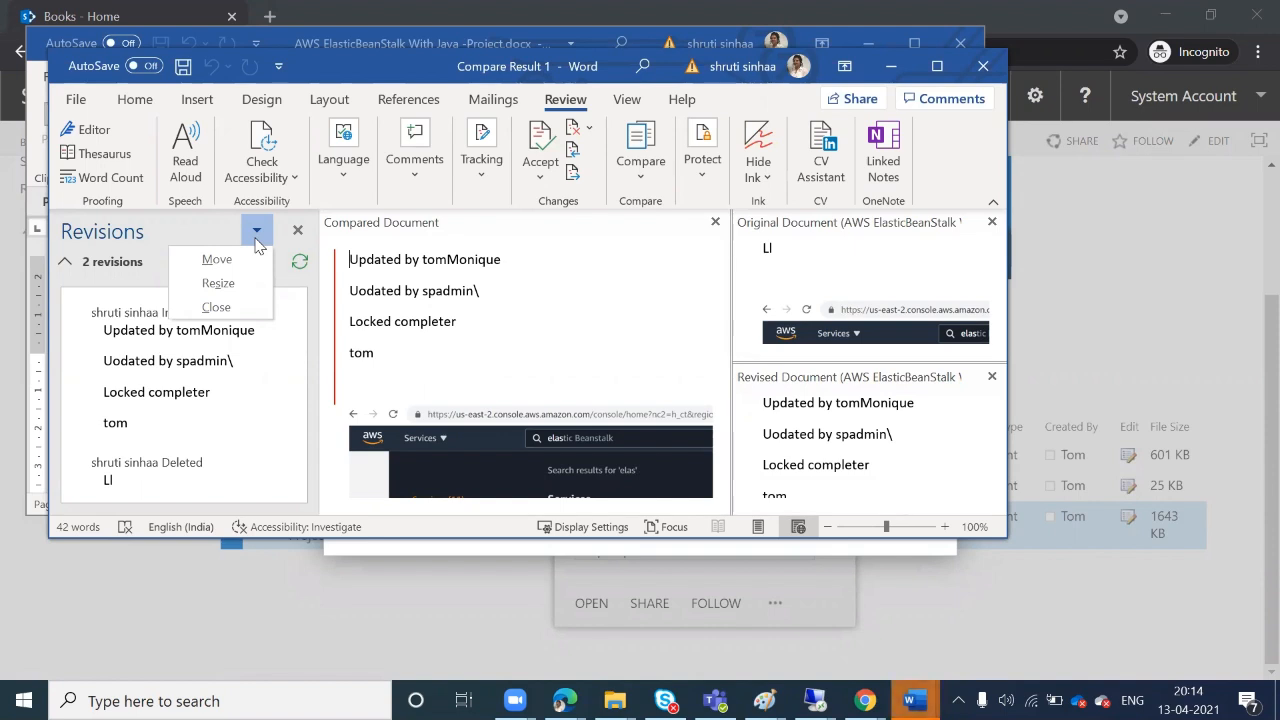
{"action": "left_click", "coordinate": [538, 145]}
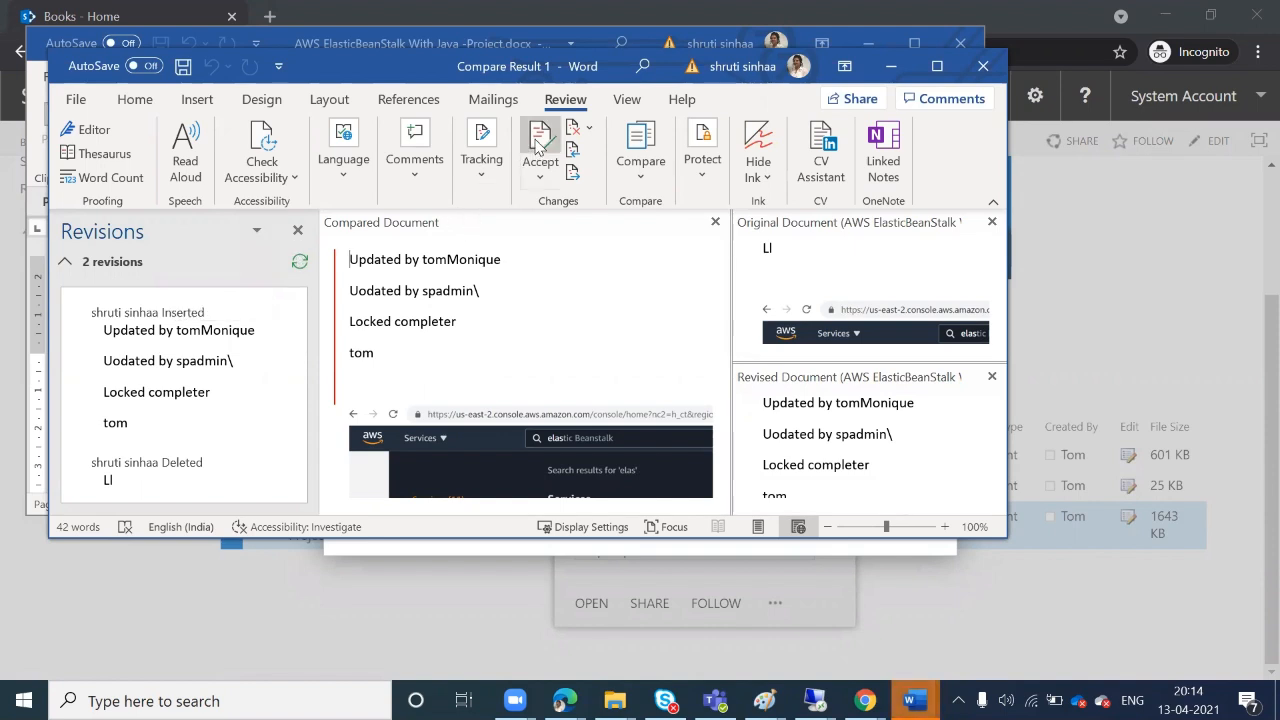
{"action": "left_click", "coordinate": [538, 145]}
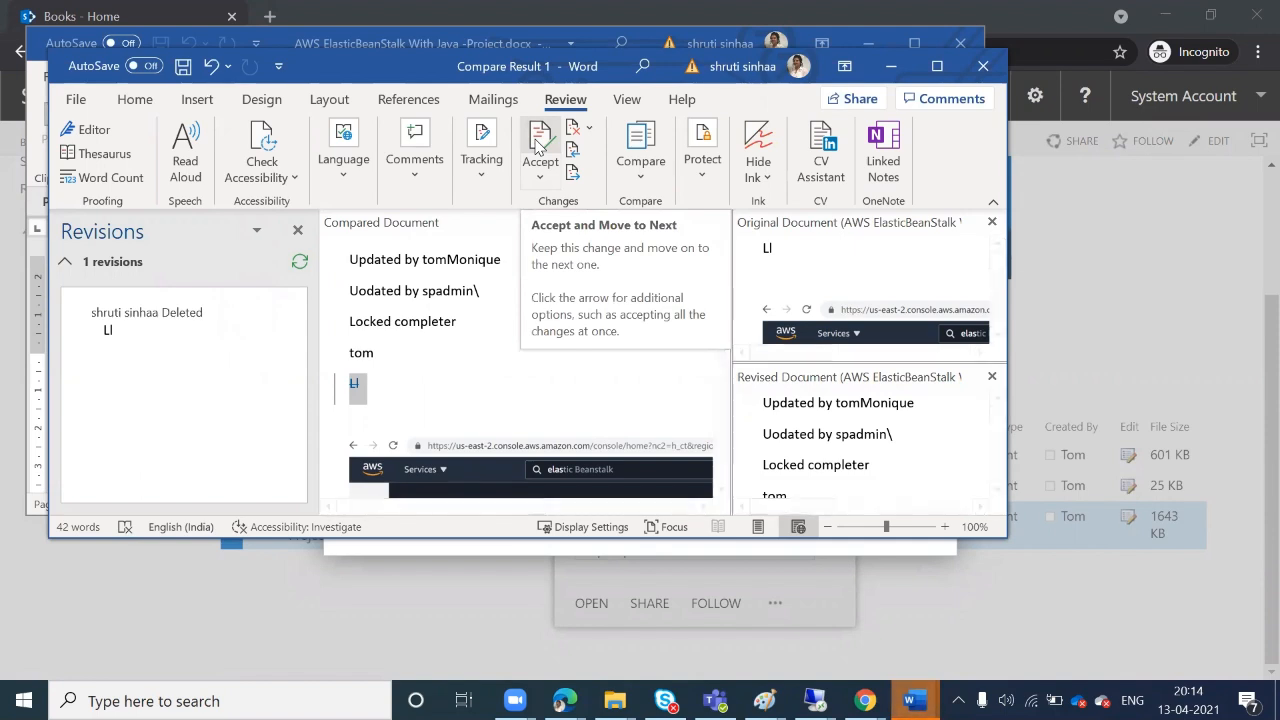
{"action": "left_click", "coordinate": [538, 146]}
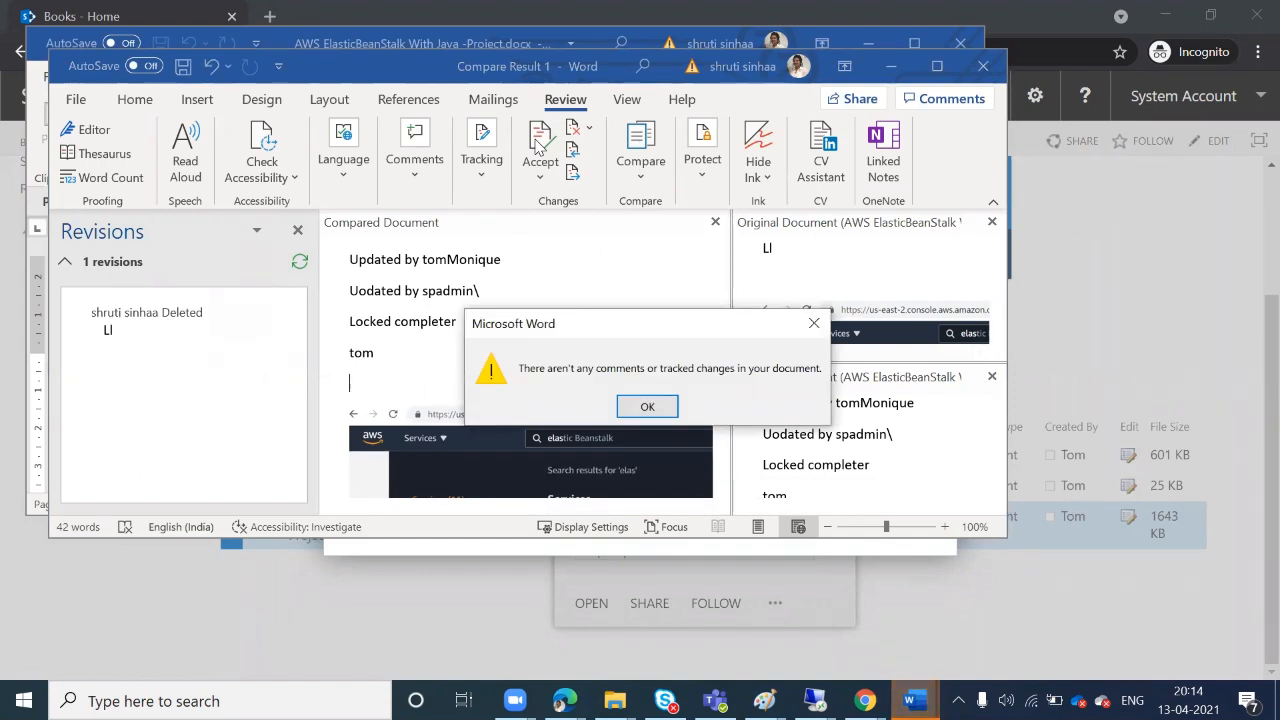
Dismiss the no-tracked-changes message and close Compare Result 1 with Don't Save
{"action": "key", "text": "Return"}
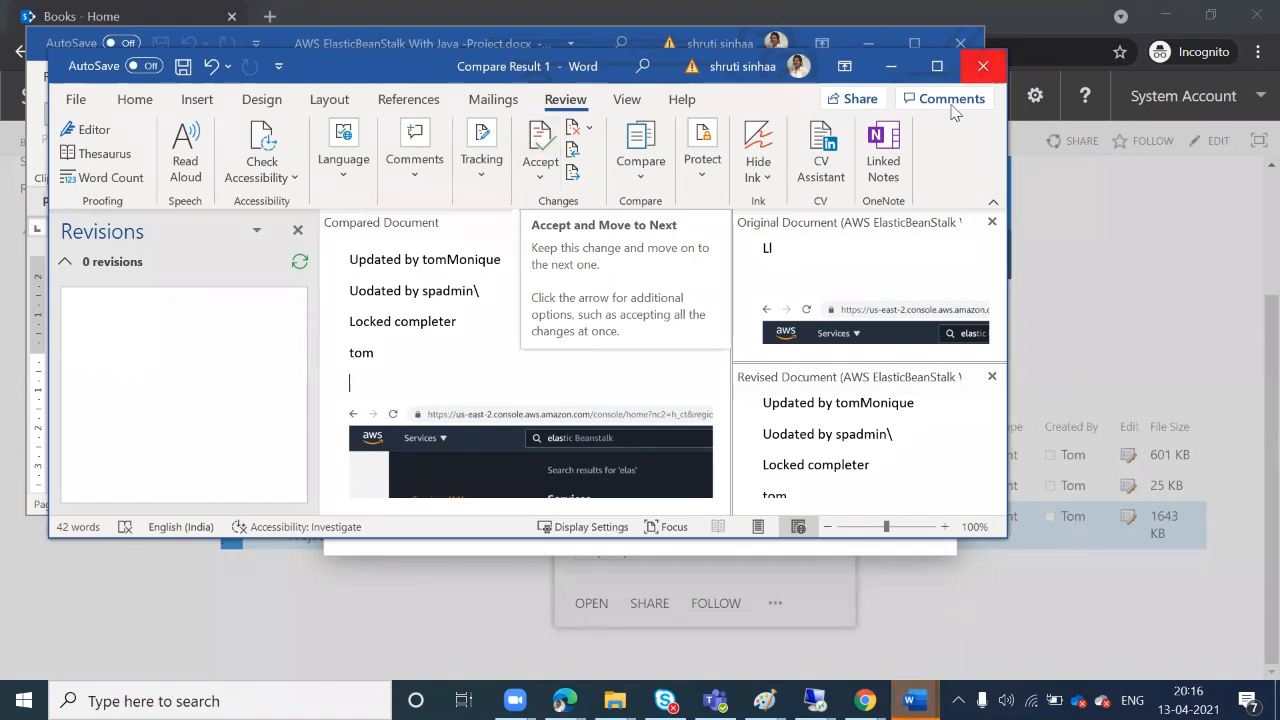
{"action": "left_click", "coordinate": [983, 67]}
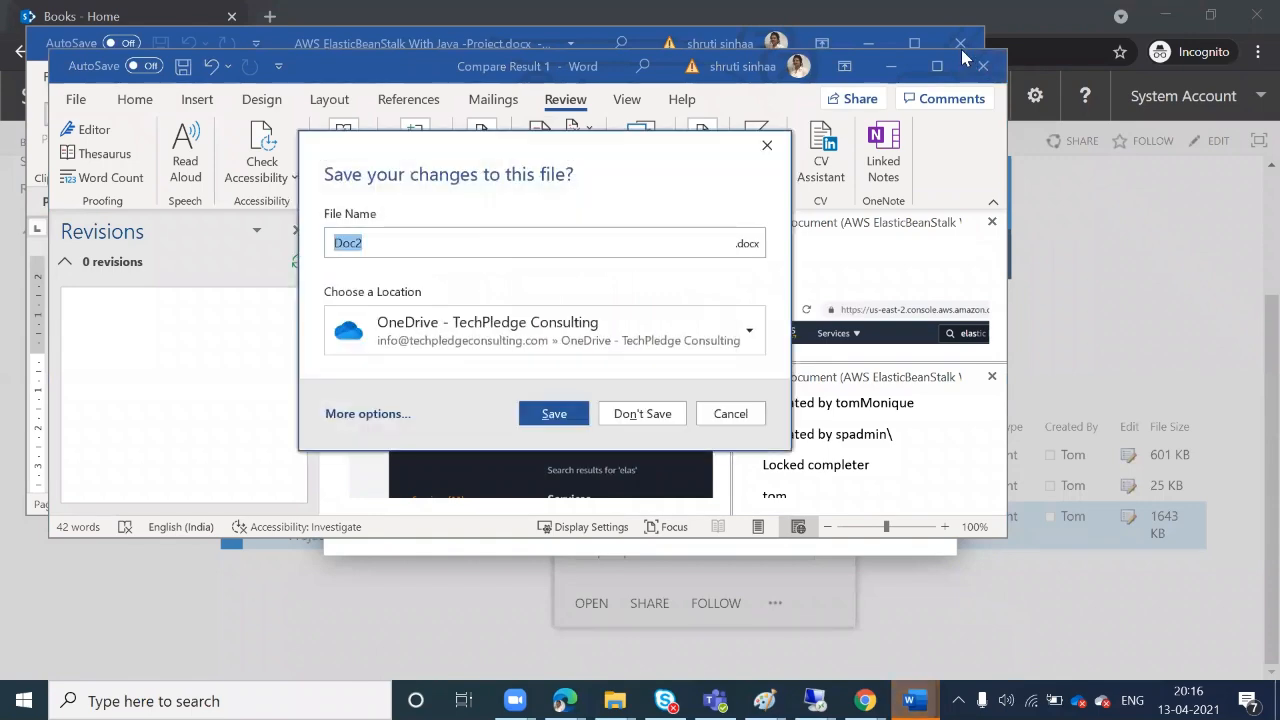
{"action": "left_click", "coordinate": [648, 414]}
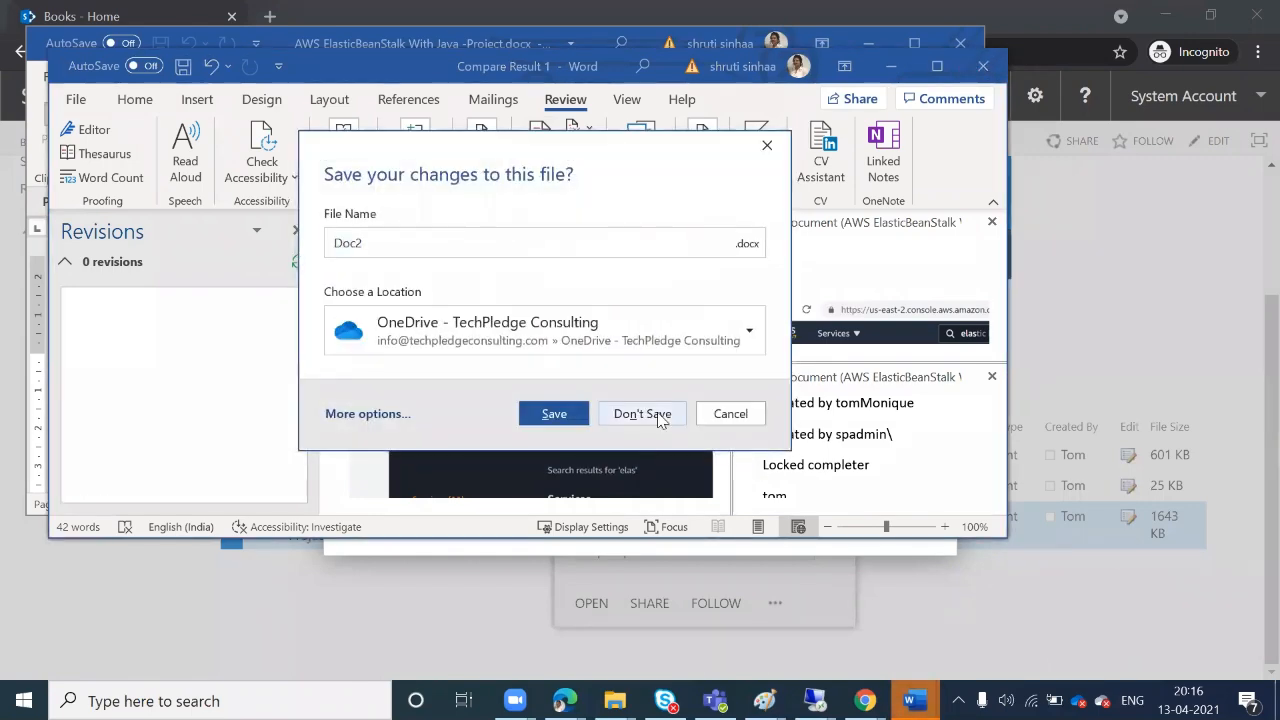
Close the old Word version and the Version History dialog, then return to Chrome
{"action": "left_click", "coordinate": [957, 45]}
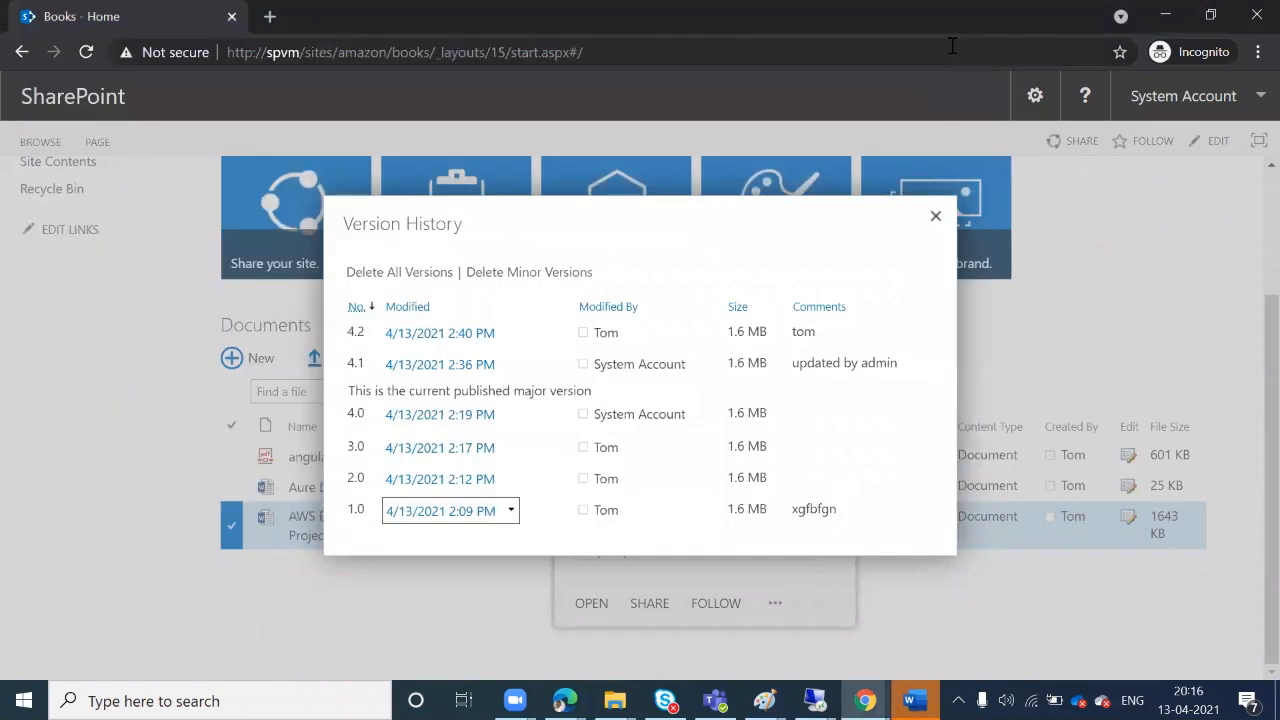
{"action": "left_click", "coordinate": [936, 219]}
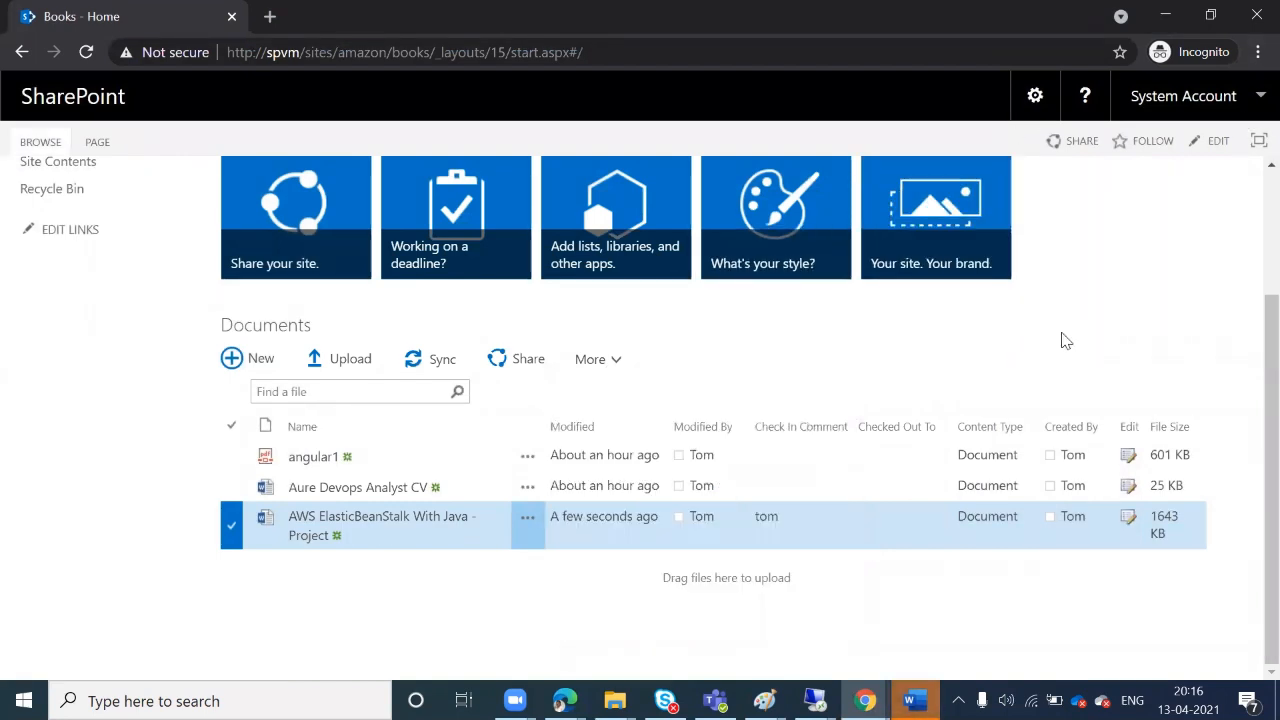
{"action": "mouse_move", "coordinate": [565, 700]}
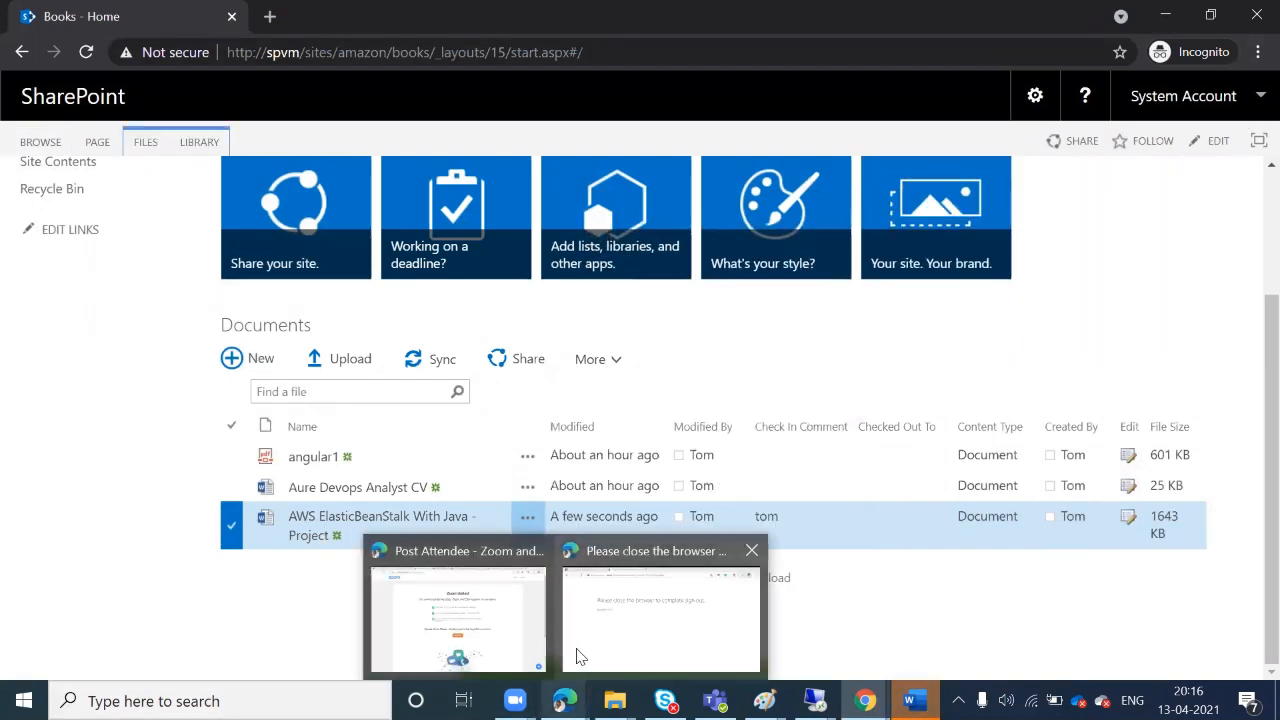
{"action": "left_click", "coordinate": [499, 612]}
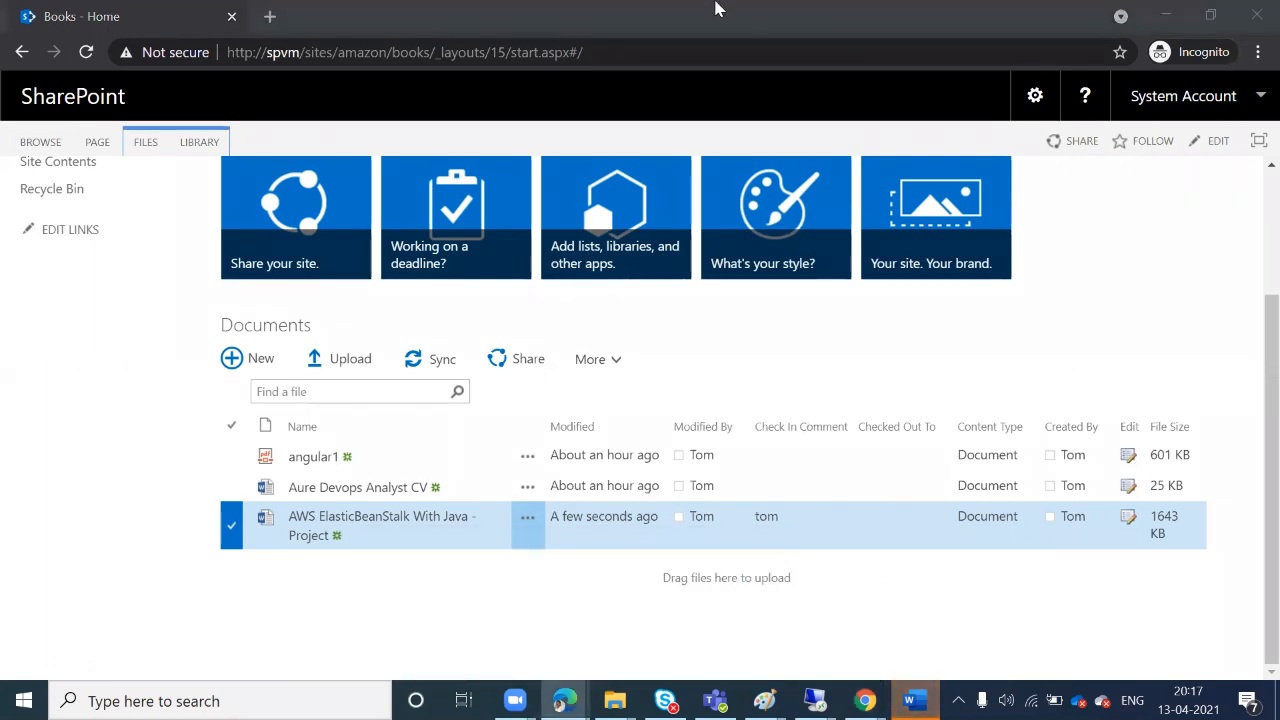
In a new Chrome tab, search '15 min' and choose the '15 minute timer' suggestion
{"action": "left_click", "coordinate": [270, 17]}
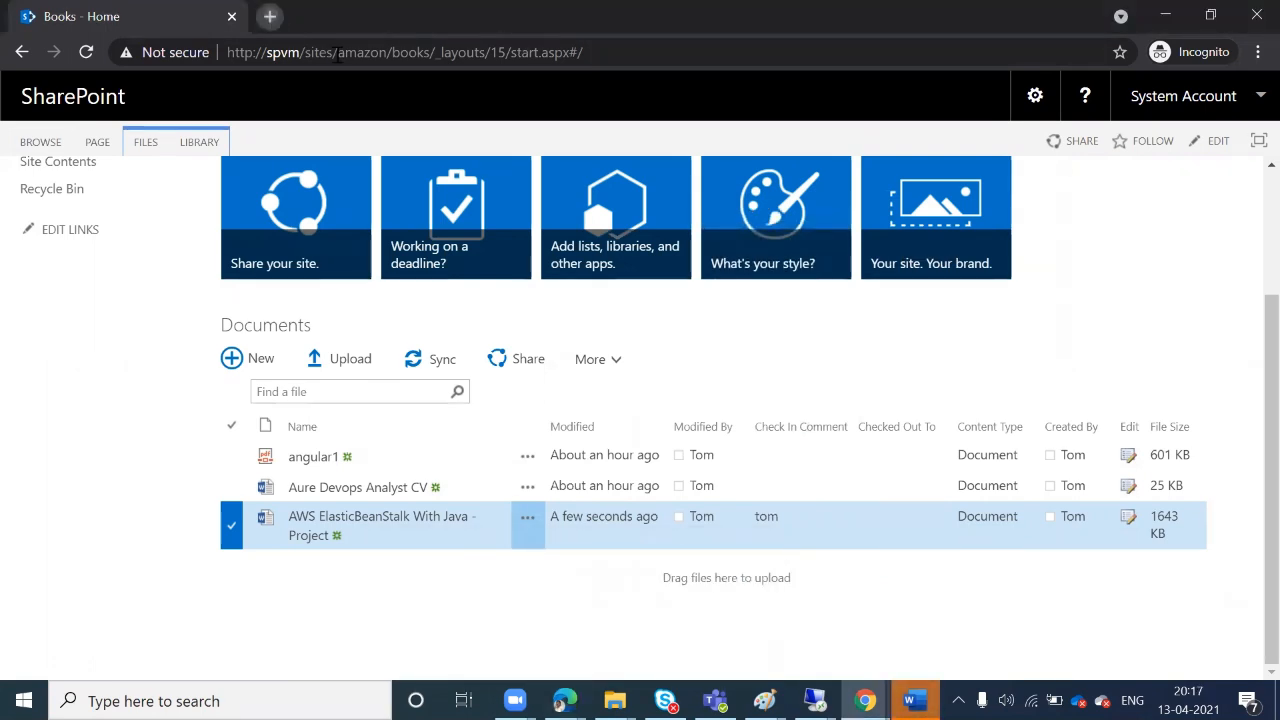
{"action": "key", "text": "ctrl+t"}
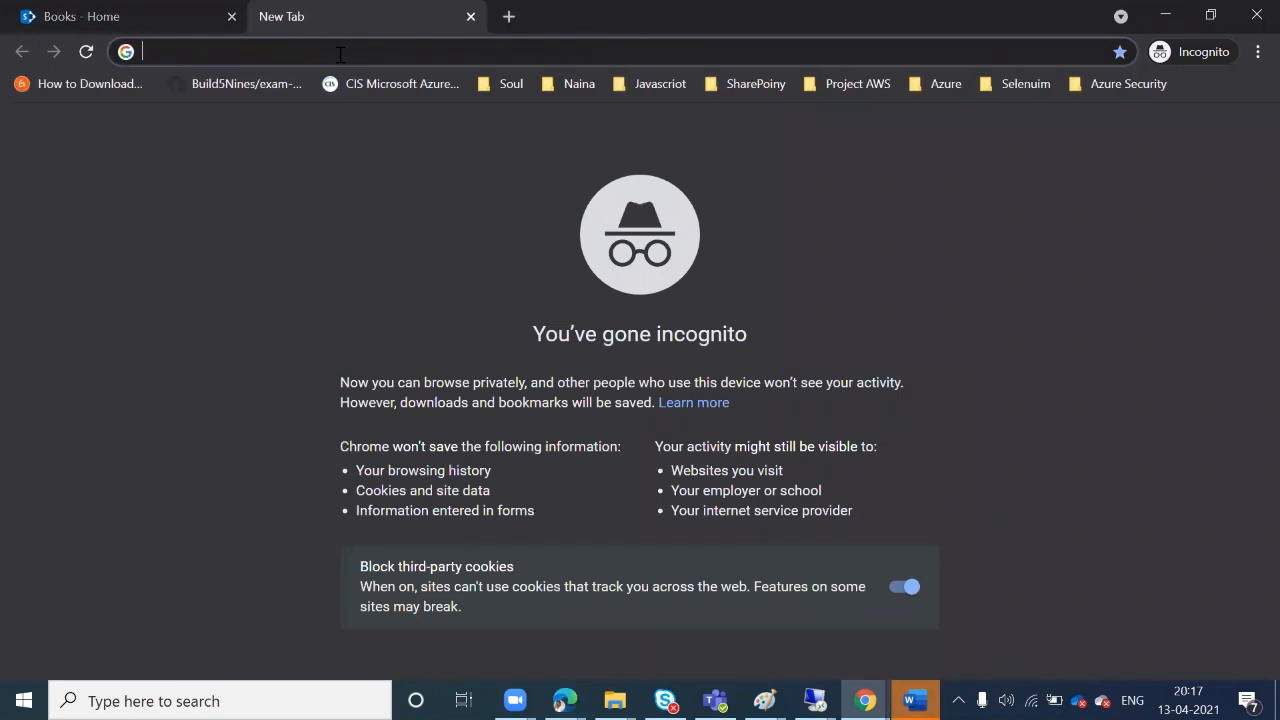
{"action": "type", "text": "13"}
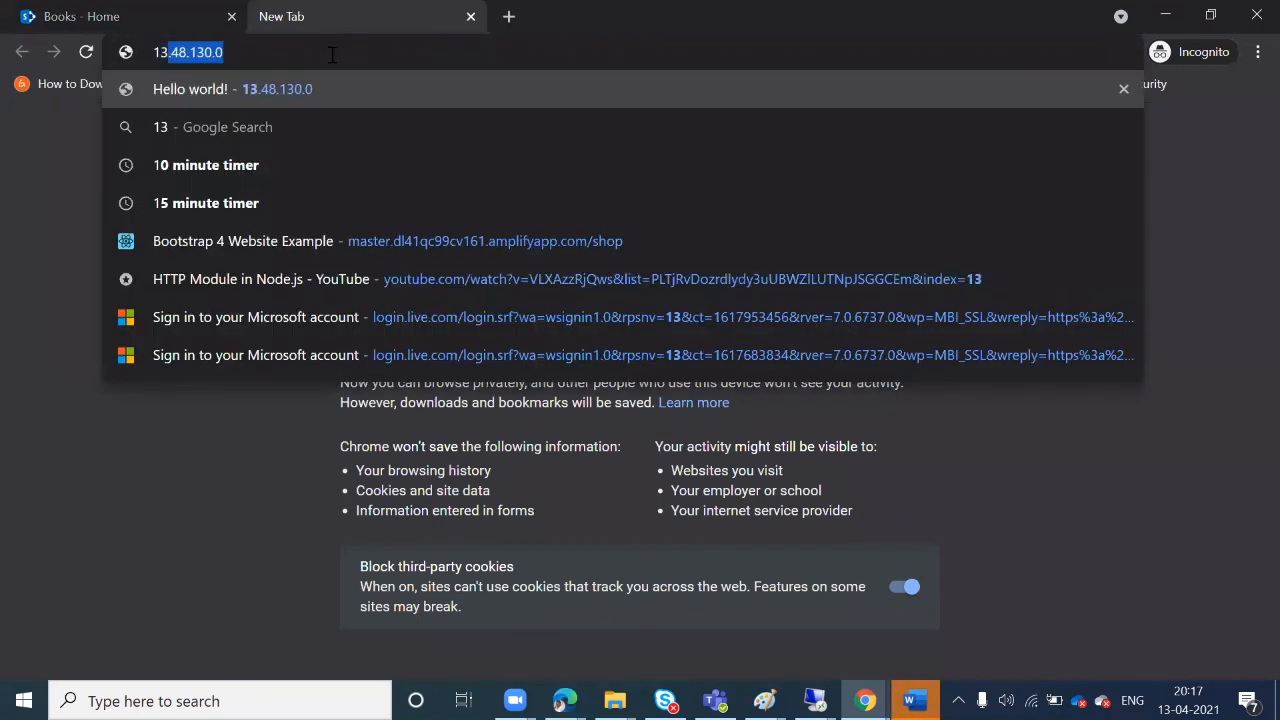
{"action": "key", "text": "BackSpace"}
{"action": "key", "text": "BackSpace"}
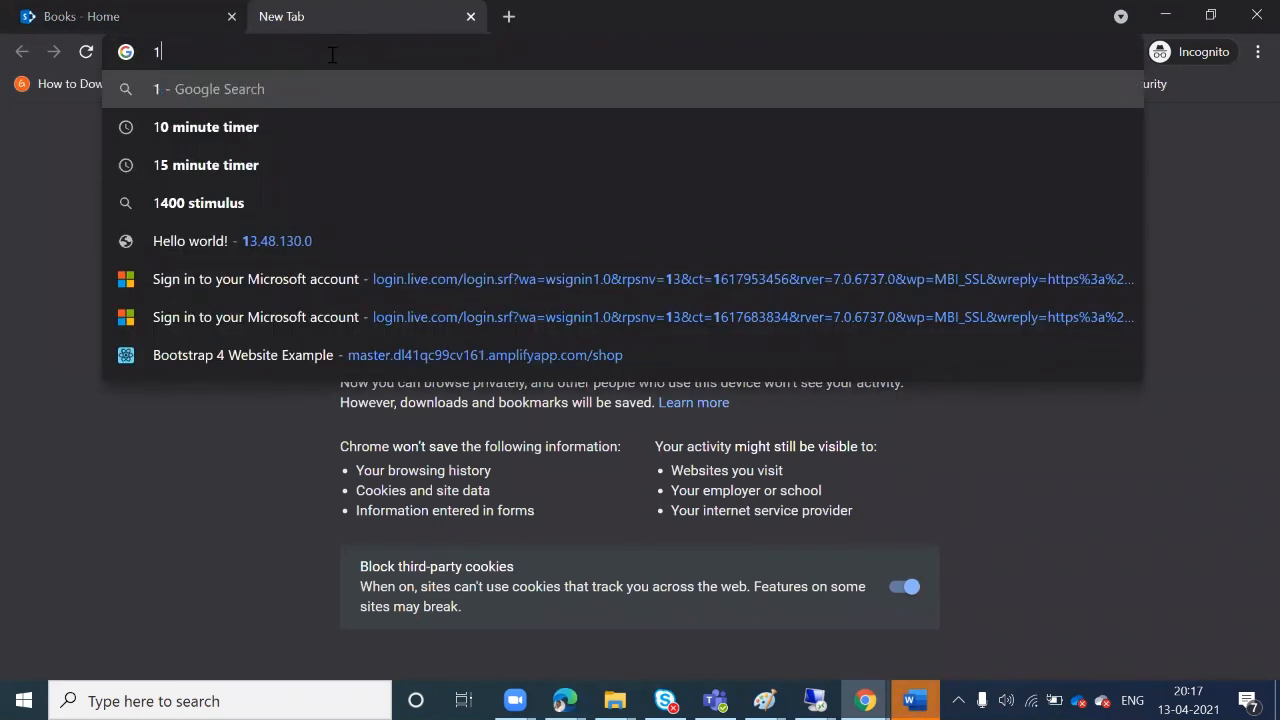
{"action": "type", "text": "5"}
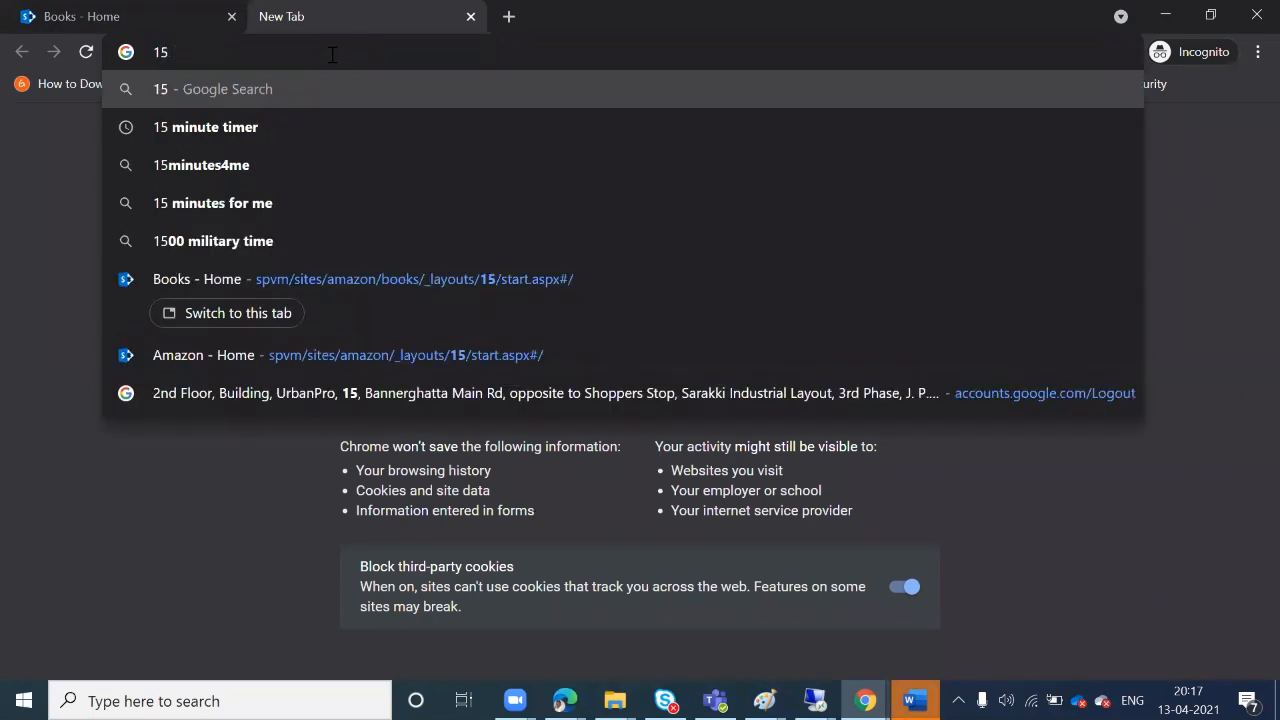
{"action": "type", "text": " min"}
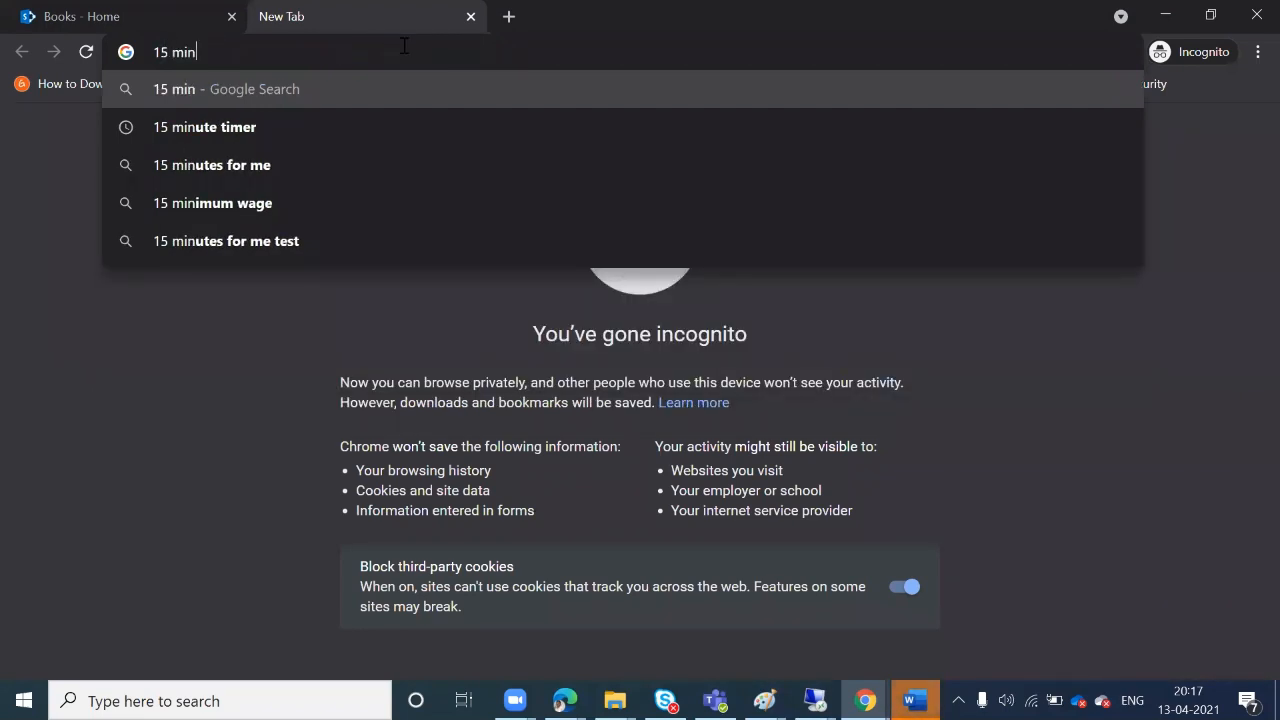
{"action": "left_click", "coordinate": [281, 128]}
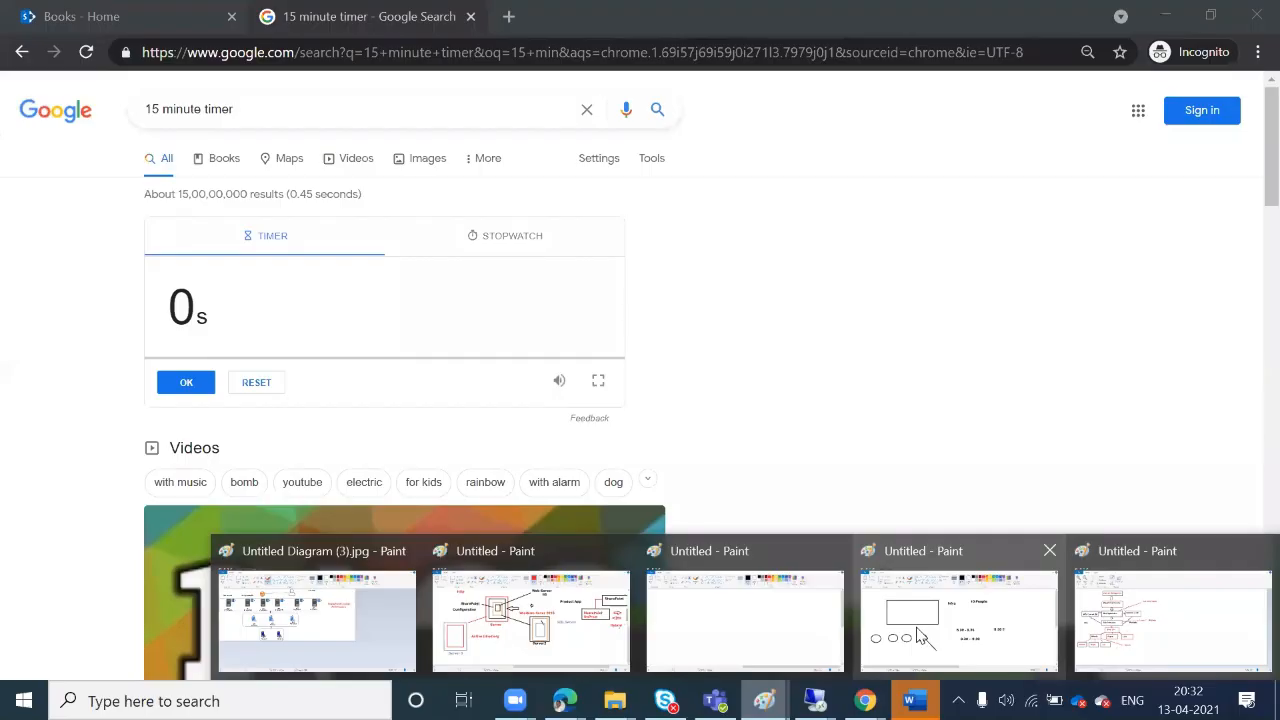
Bring up the Paint diagram at 100% zoom and scroll right to blank canvas space
{"action": "left_click", "coordinate": [1150, 592]}
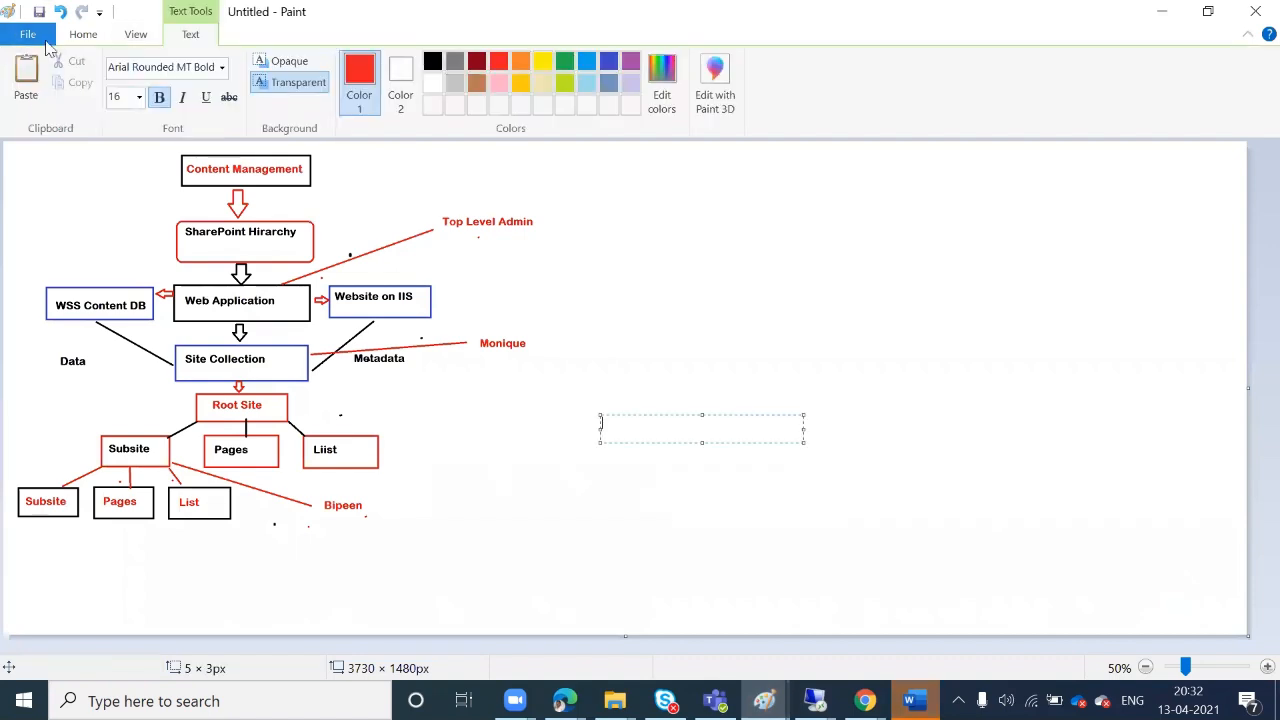
{"action": "left_click", "coordinate": [133, 37]}
{"action": "left_click", "coordinate": [112, 80]}
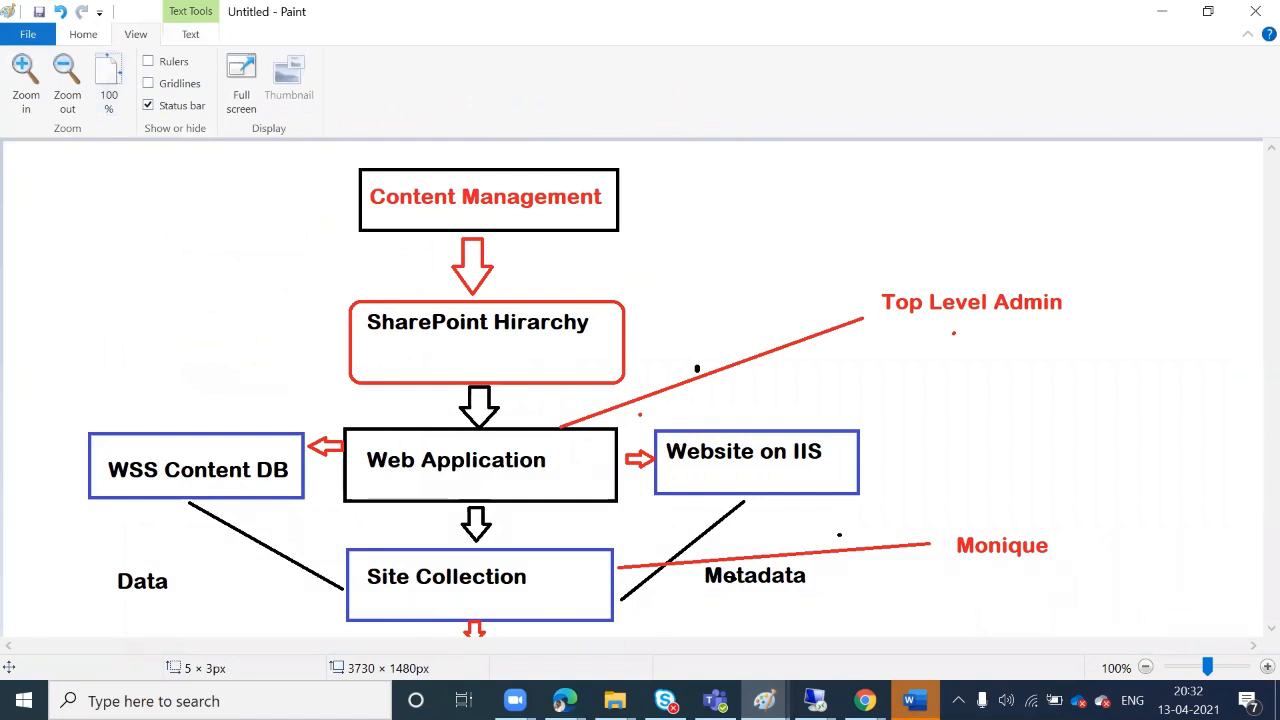
{"action": "left_click_drag", "start_coordinate": [597, 653], "coordinate": [1180, 648]}
Draw a red rectangle in the empty canvas area
{"action": "left_click", "coordinate": [84, 35]}
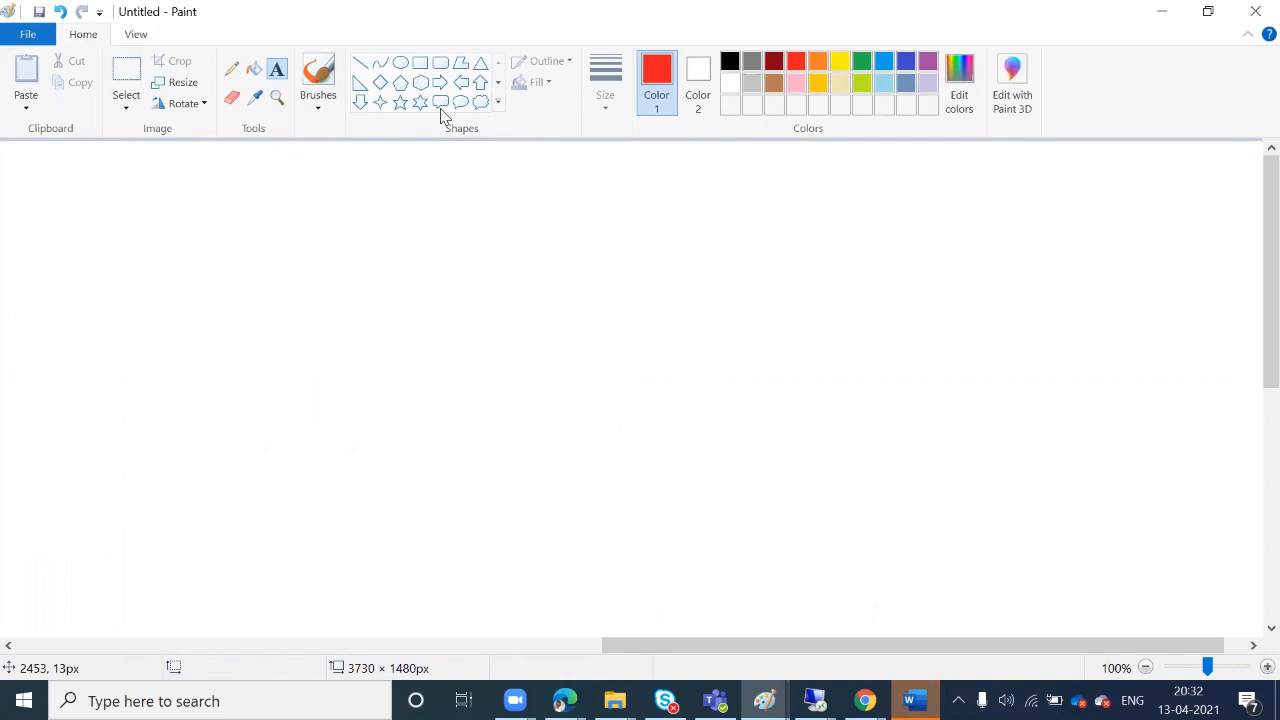
{"action": "left_click", "coordinate": [420, 62]}
{"action": "mouse_move", "coordinate": [413, 185]}
{"action": "left_mouse_down"}
{"action": "mouse_move", "coordinate": [500, 231]}
{"action": "mouse_move", "coordinate": [620, 255]}
{"action": "left_mouse_up"}
{"action": "left_click_drag", "start_coordinate": [720, 274], "coordinate": [721, 273]}
{"action": "left_click_drag", "start_coordinate": [804, 255], "coordinate": [806, 262]}
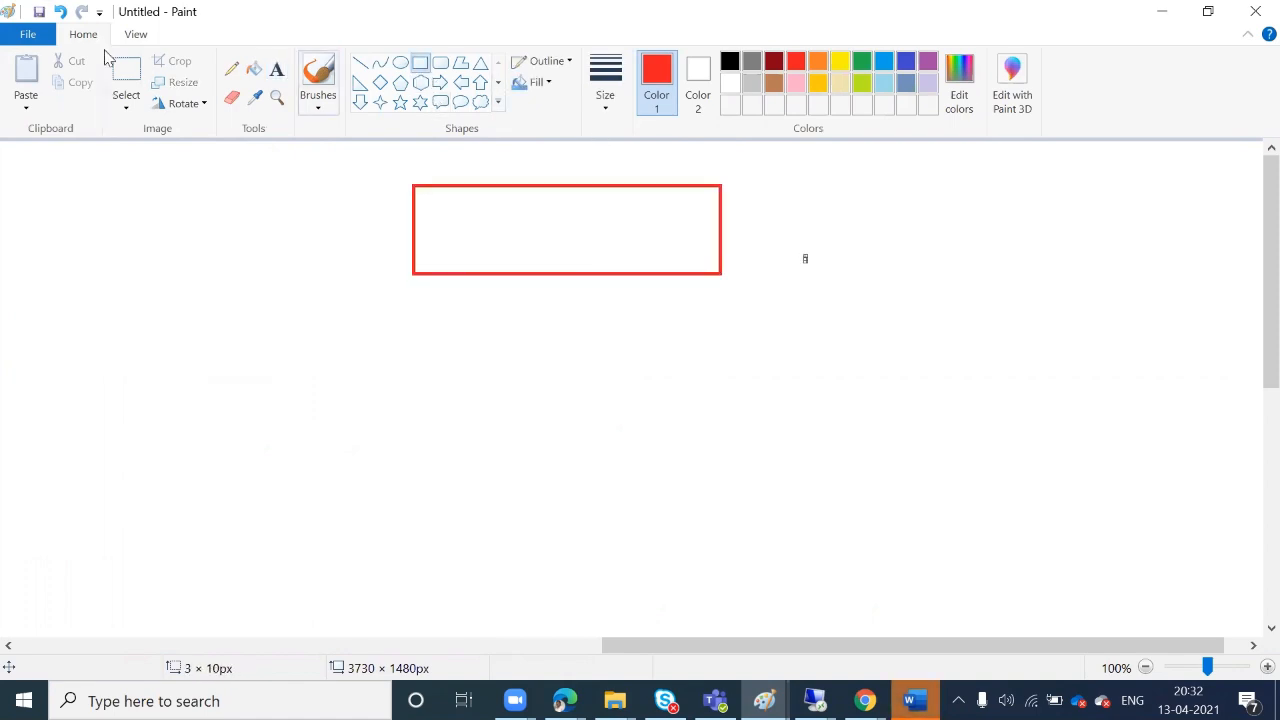
Label the box 'Document Management System', breaking the line before 'System'
{"action": "left_click", "coordinate": [277, 70]}
{"action": "left_click", "coordinate": [430, 210]}
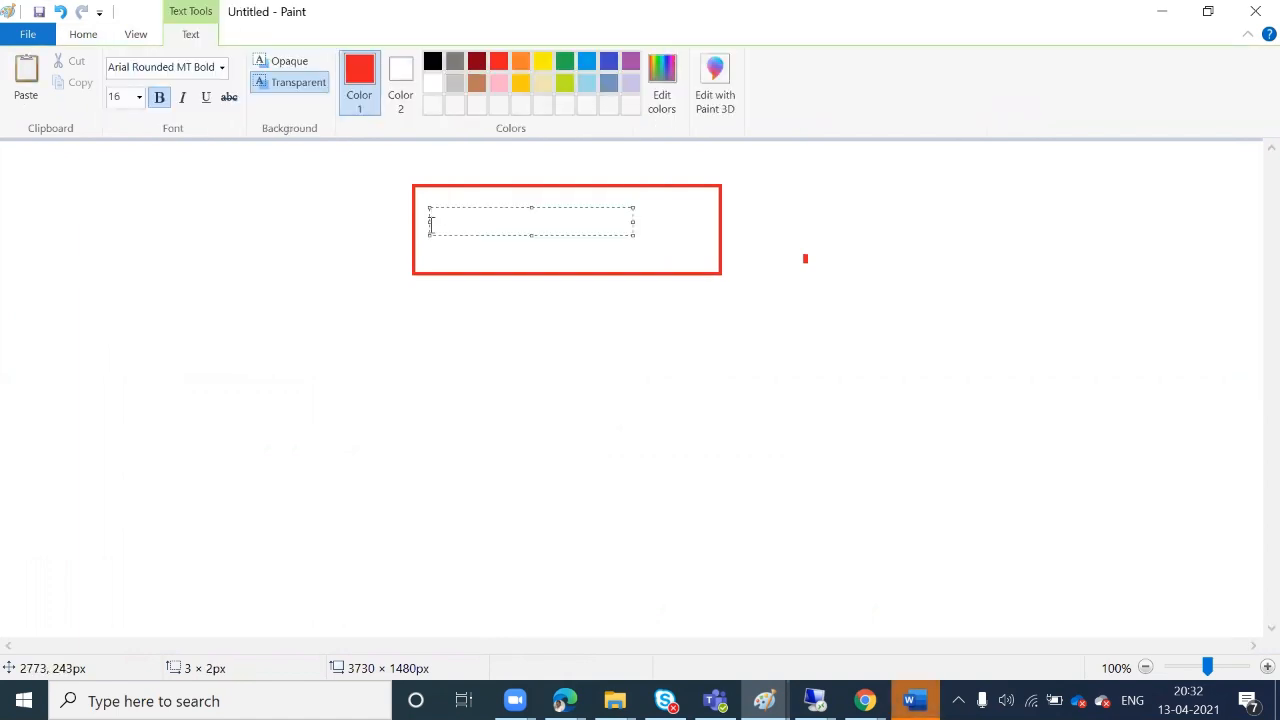
{"action": "type", "text": "Documen"}
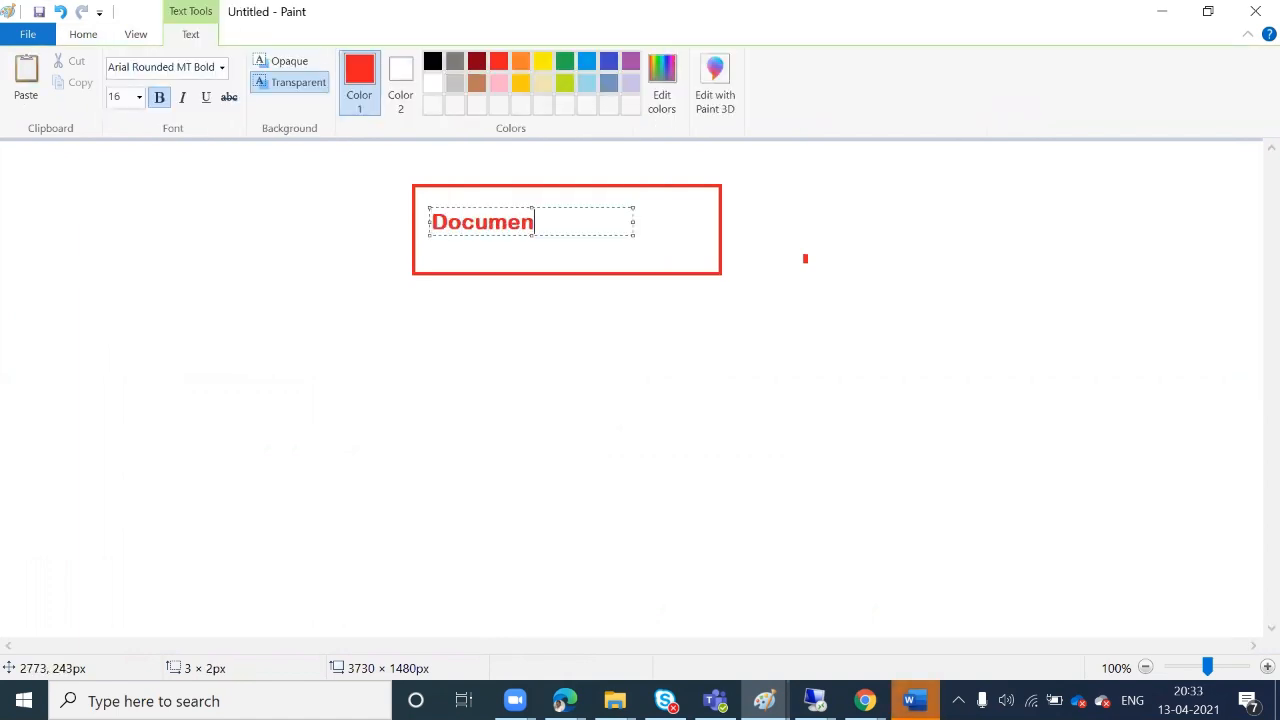
{"action": "type", "text": "t Manage"}
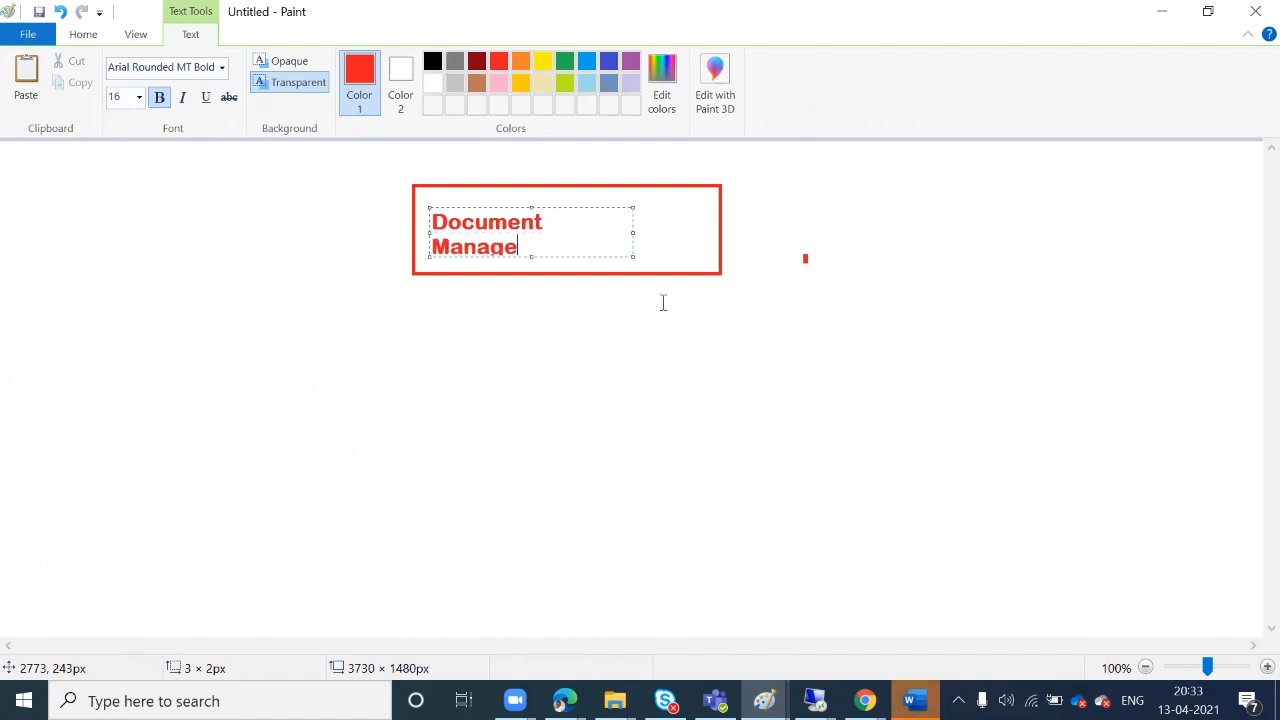
{"action": "type", "text": "ment Syst"}
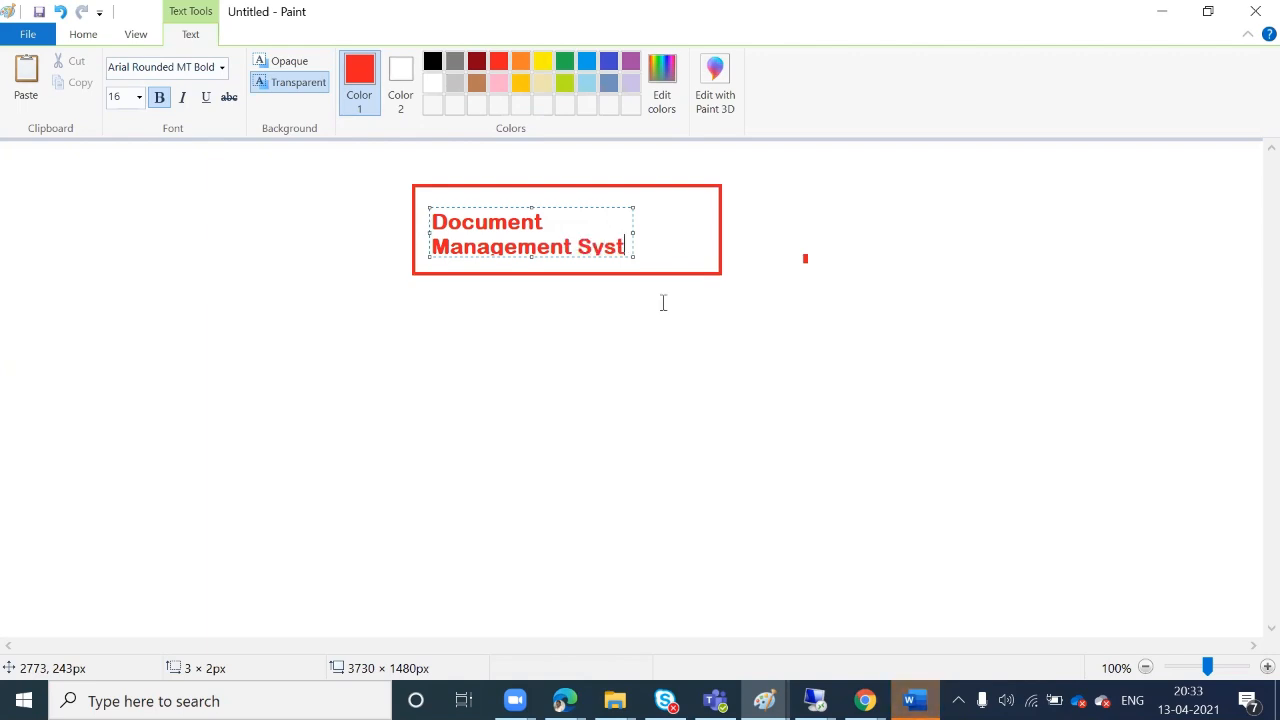
{"action": "type", "text": "em"}
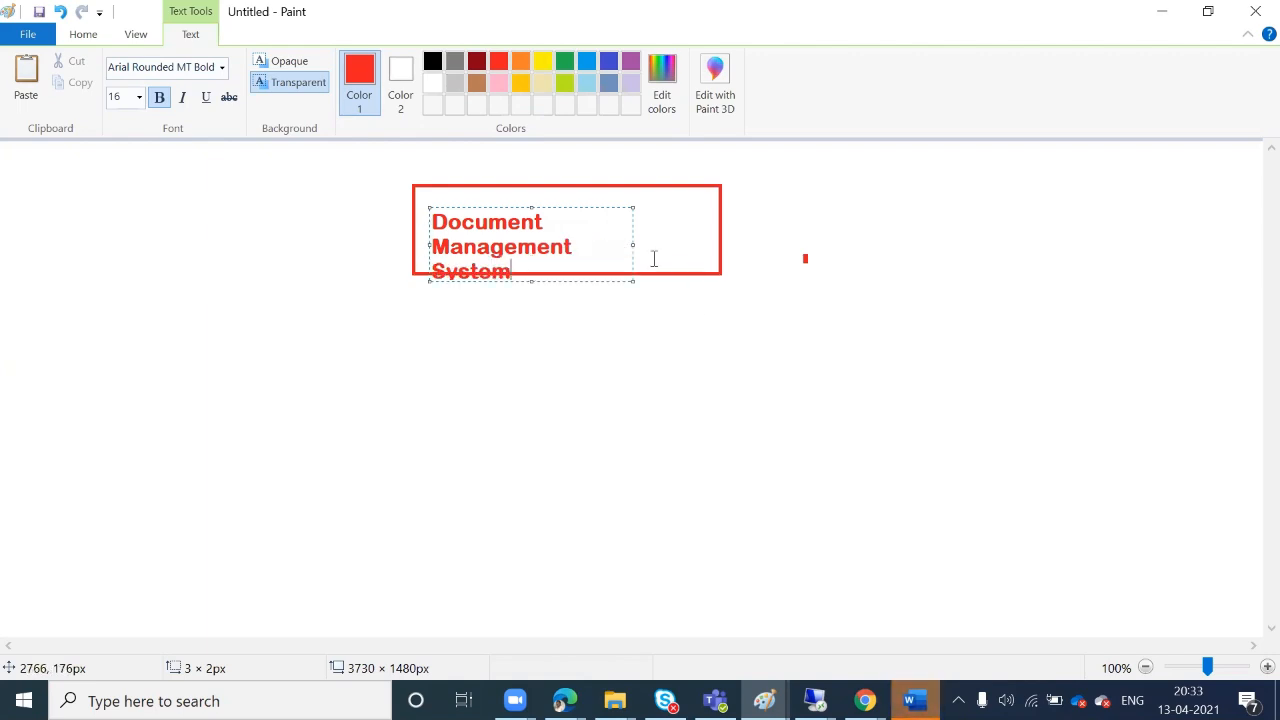
{"action": "left_click_drag", "start_coordinate": [633, 245], "coordinate": [864, 222]}
{"action": "left_click", "coordinate": [692, 220]}
{"action": "key", "text": "Return"}
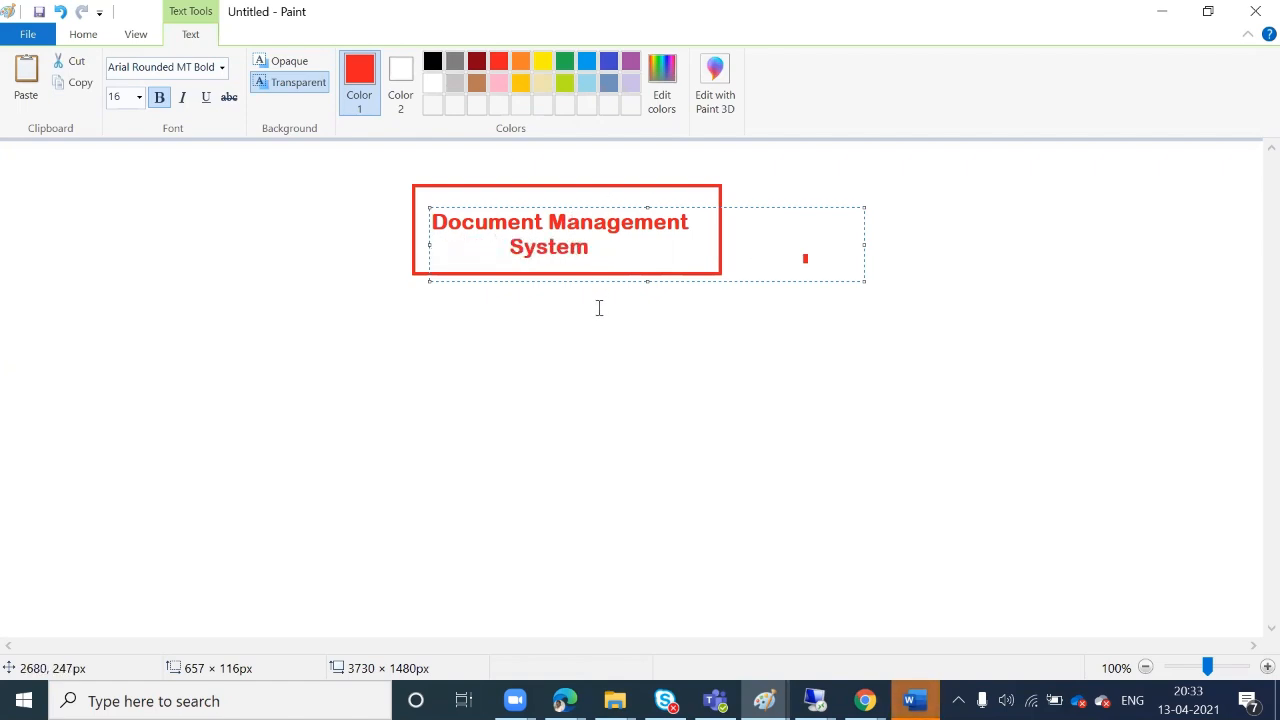
{"action": "left_click", "coordinate": [506, 320]}
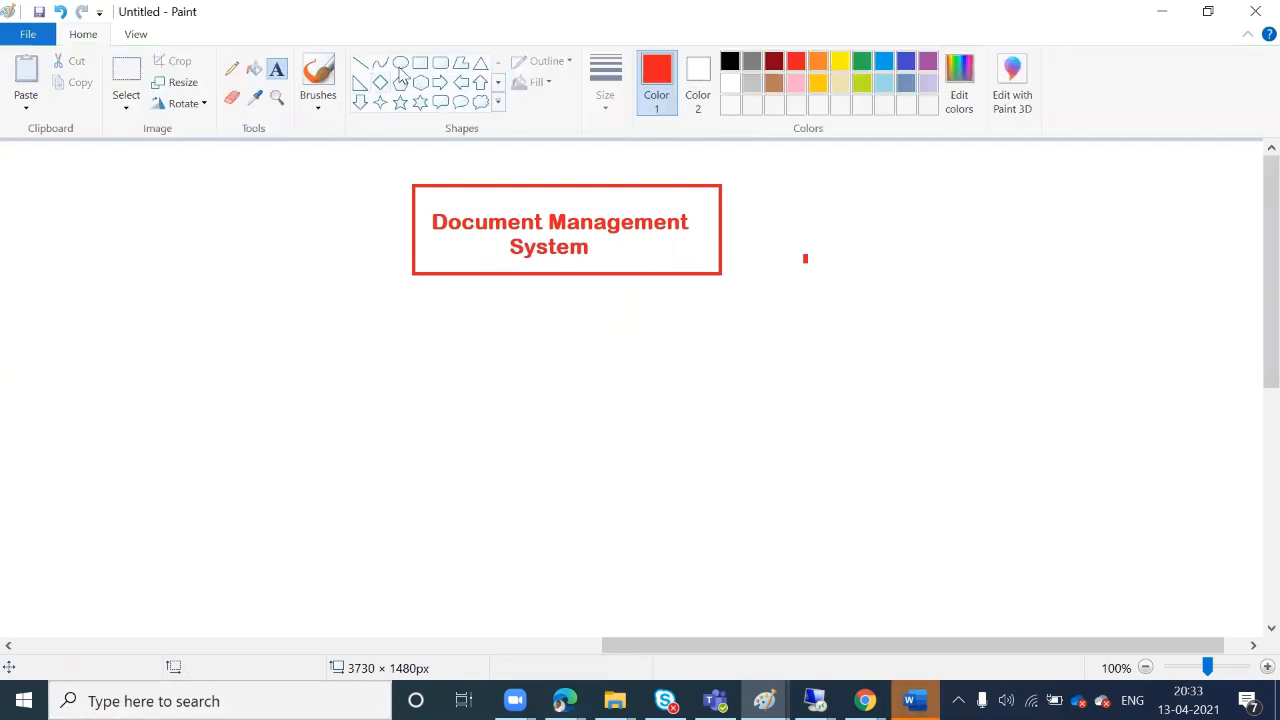
Draw a second red box below-left of the title and label it 'Co-authoring' in black
{"action": "left_click", "coordinate": [420, 62]}
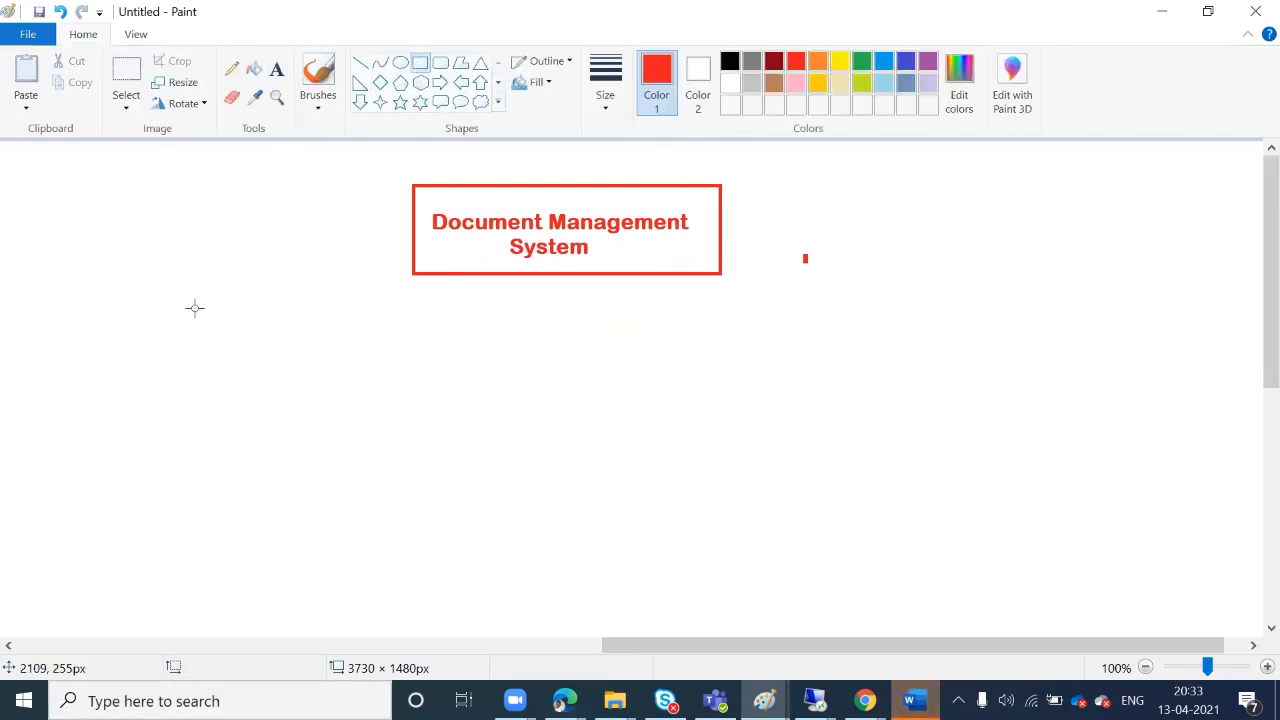
{"action": "left_click_drag", "start_coordinate": [190, 306], "coordinate": [391, 378]}
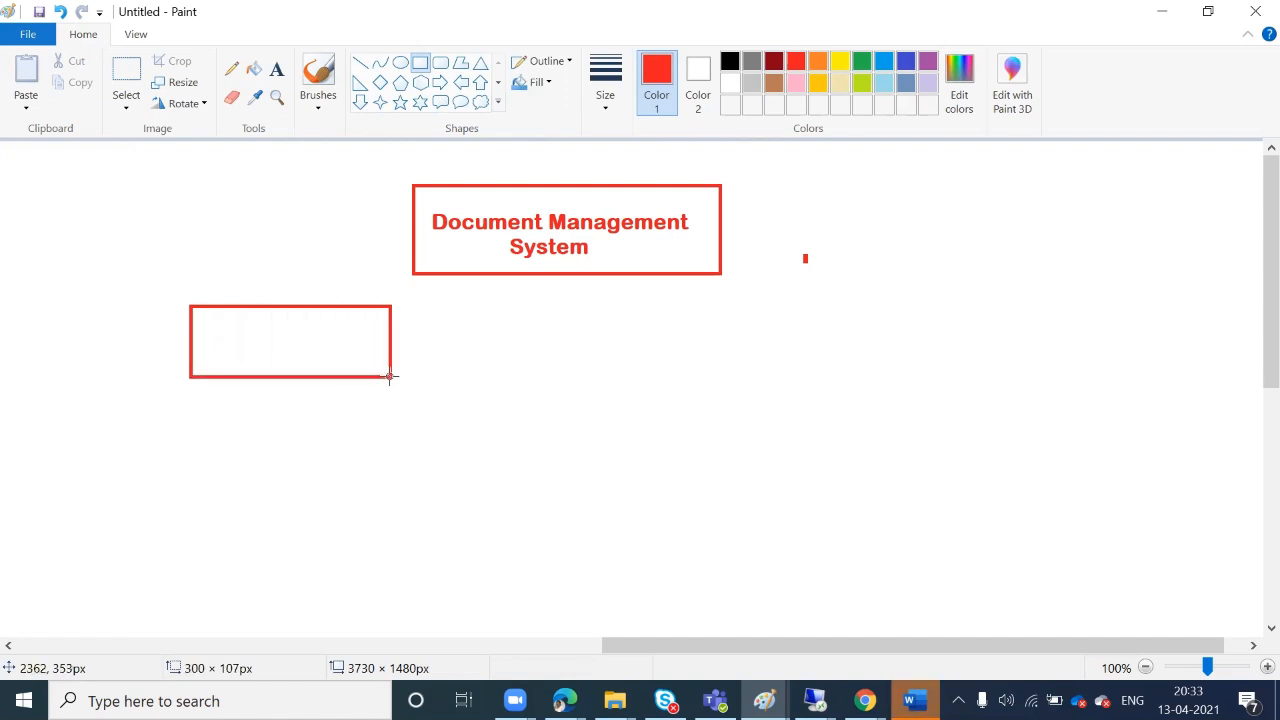
{"action": "left_click", "coordinate": [277, 70]}
{"action": "left_click", "coordinate": [214, 342]}
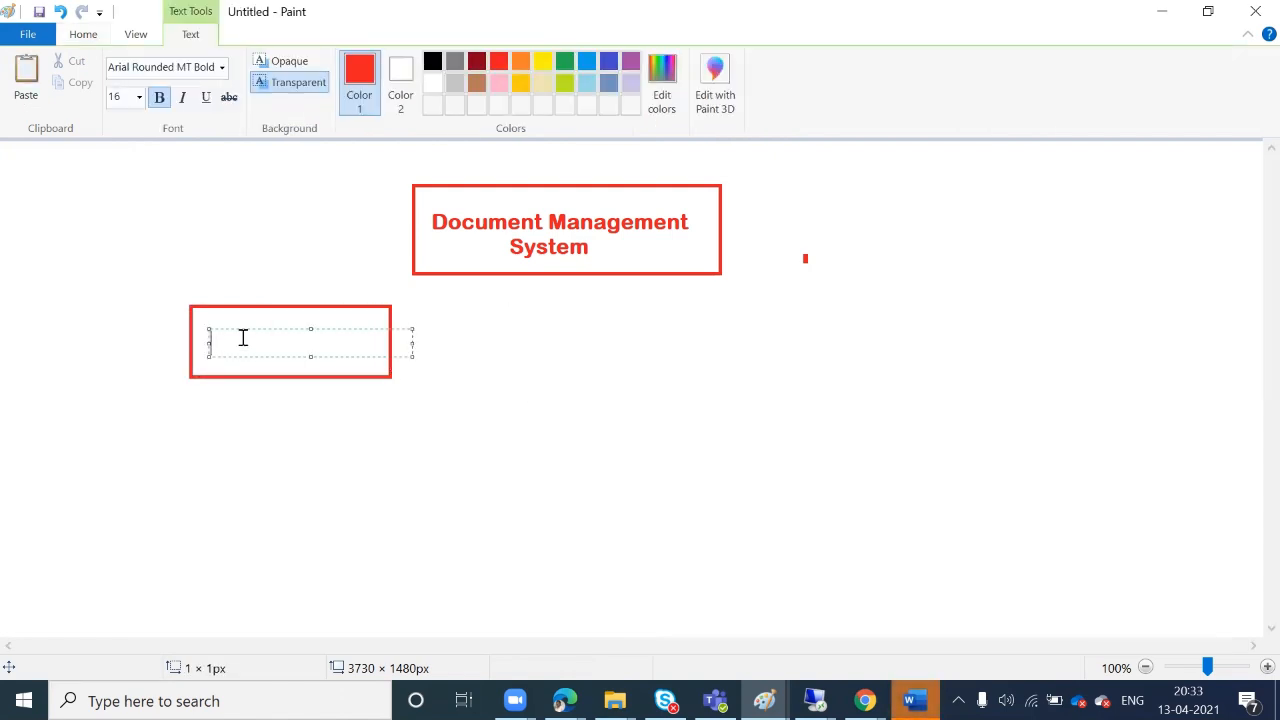
{"action": "left_click", "coordinate": [433, 63]}
{"action": "type", "text": "Co-aut"}
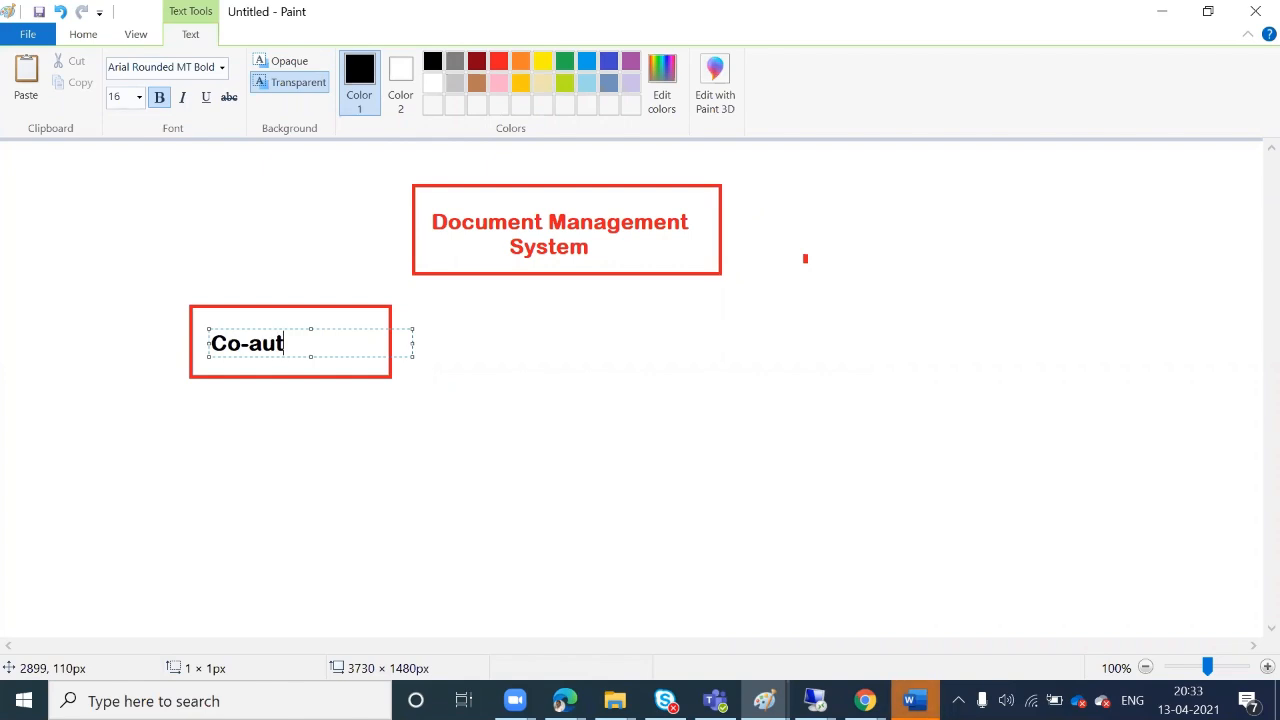
{"action": "type", "text": "horing"}
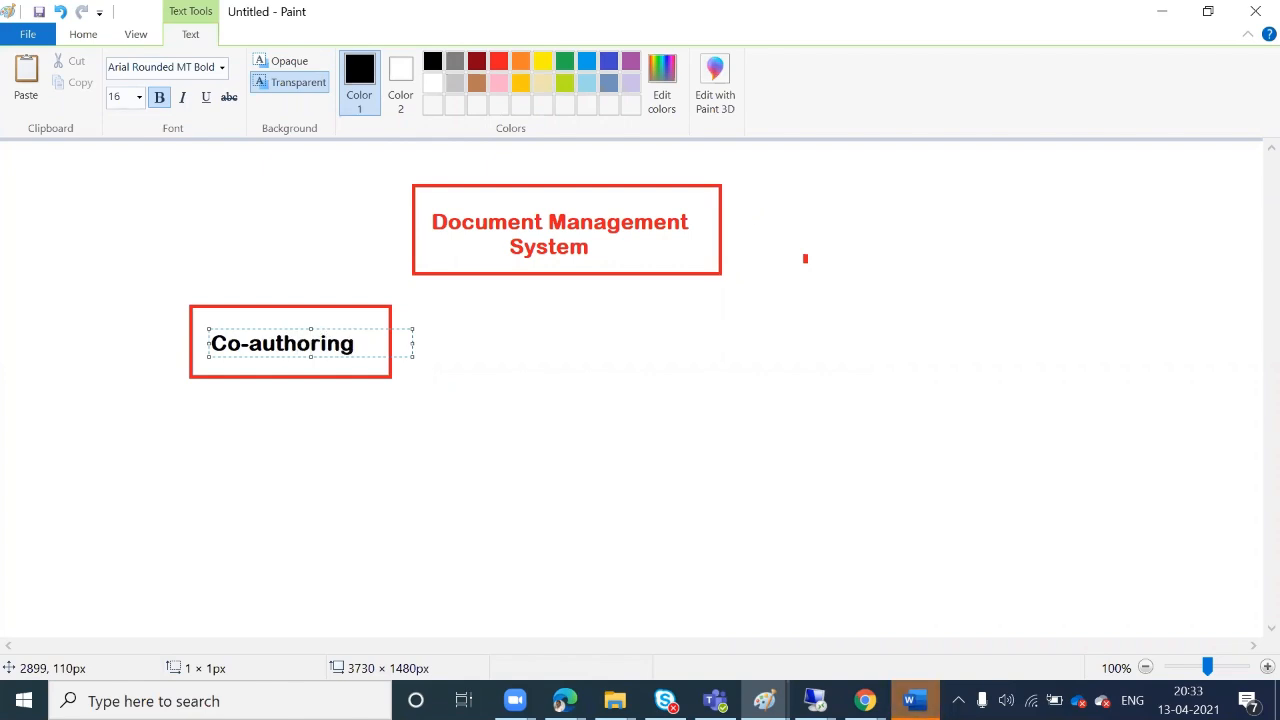
{"action": "left_click", "coordinate": [531, 428]}
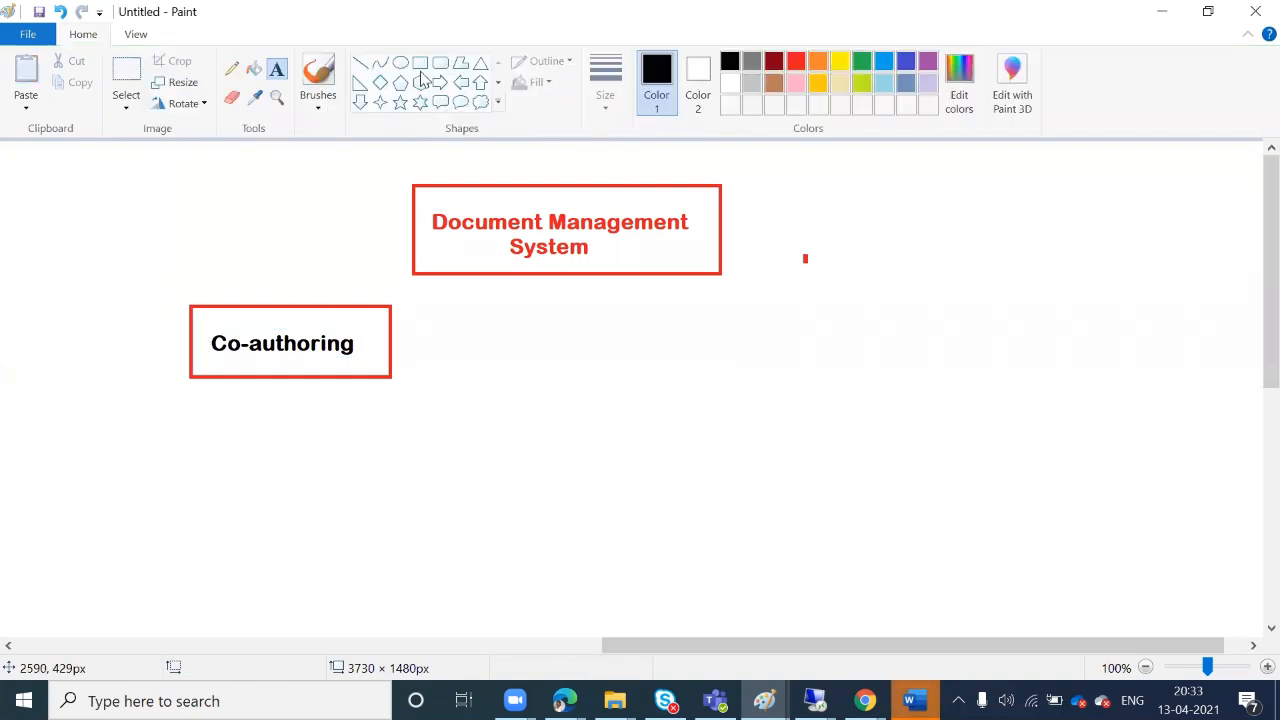
Draw a black box right of Co-authoring and label it 'Versioning' in red
{"action": "mouse_move", "coordinate": [652, 311]}
{"action": "left_mouse_down"}
{"action": "mouse_move", "coordinate": [704, 370]}
{"action": "mouse_move", "coordinate": [849, 386]}
{"action": "left_mouse_up"}
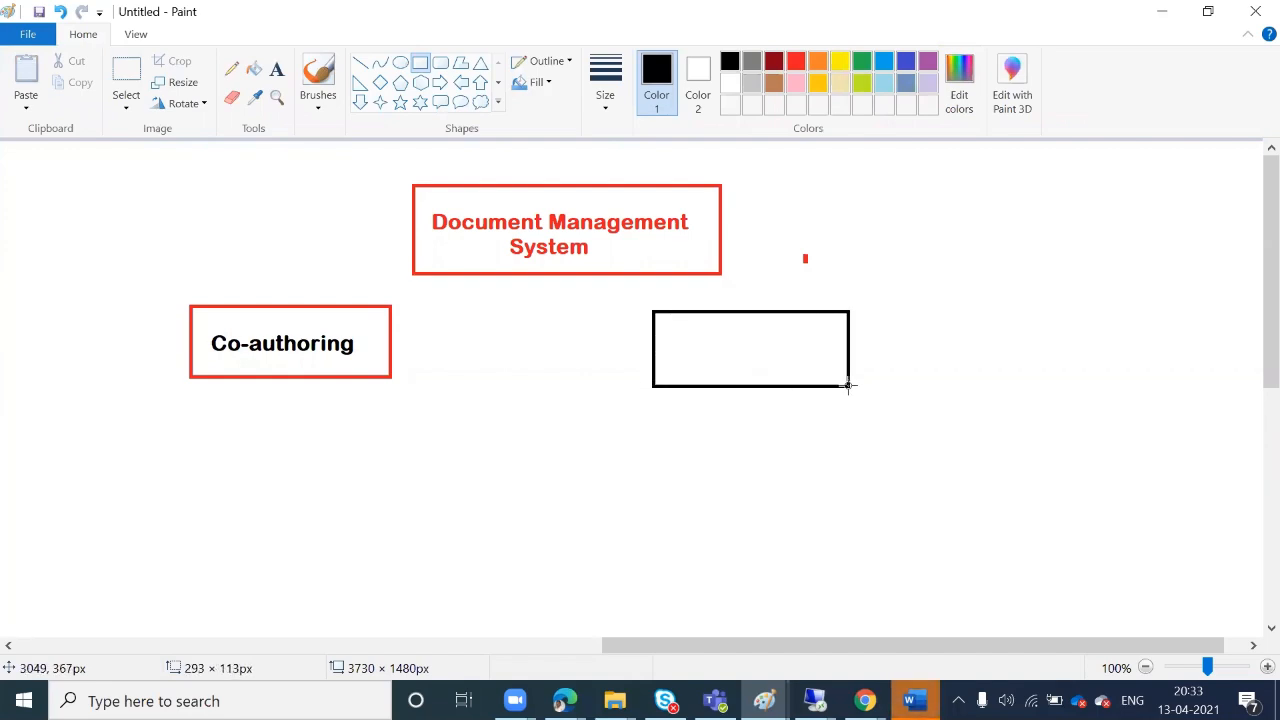
{"action": "left_click", "coordinate": [933, 385]}
{"action": "left_click", "coordinate": [277, 68]}
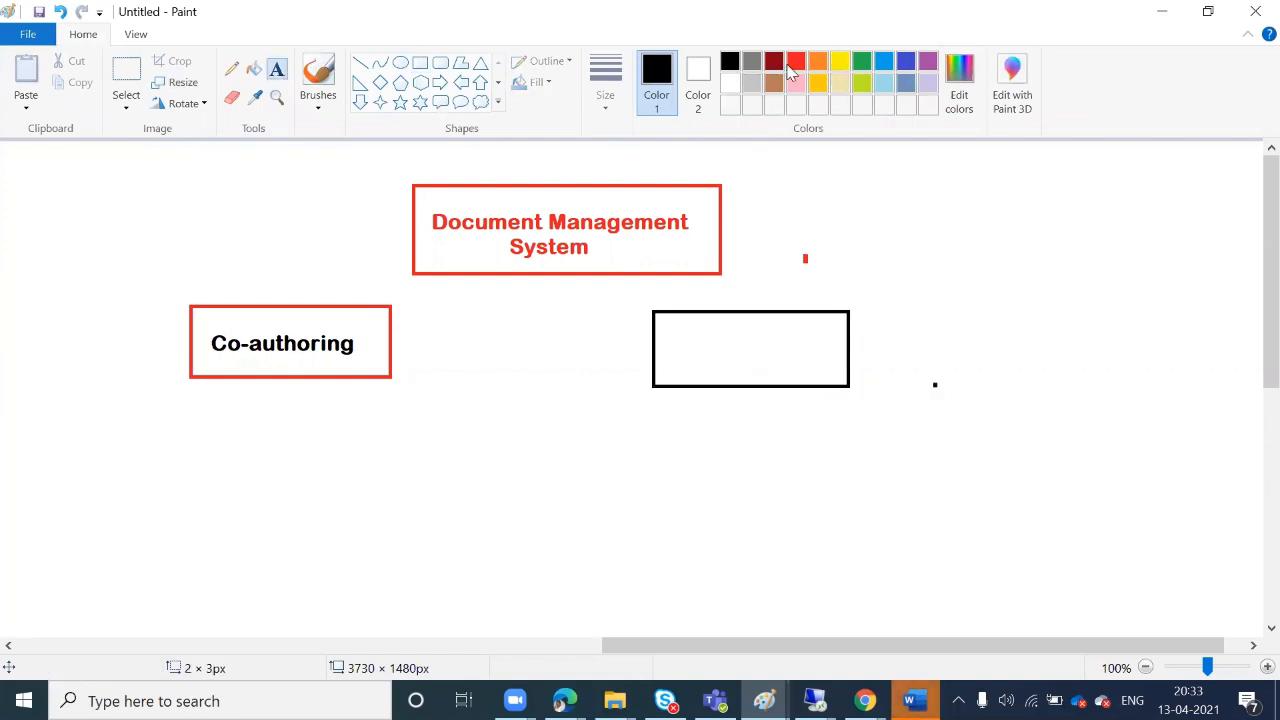
{"action": "left_click", "coordinate": [795, 61]}
{"action": "left_click", "coordinate": [675, 334]}
{"action": "type", "text": "Versioning"}
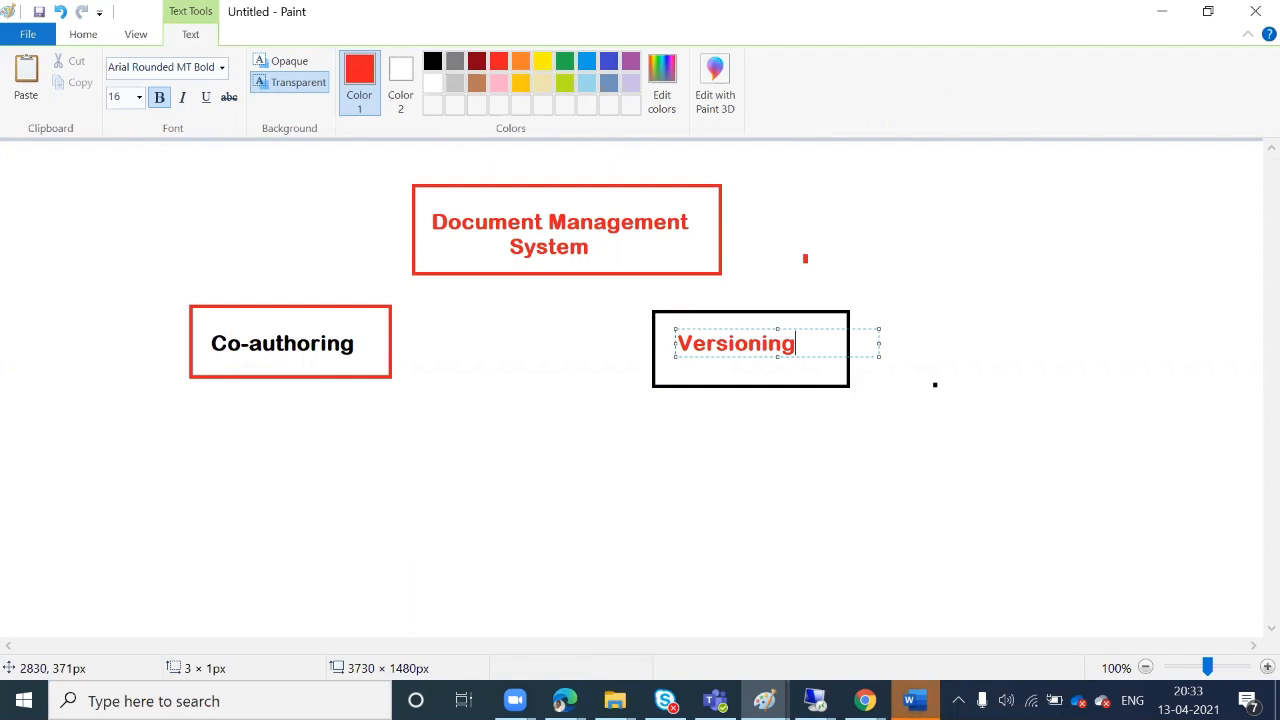
{"action": "left_click", "coordinate": [210, 467]}
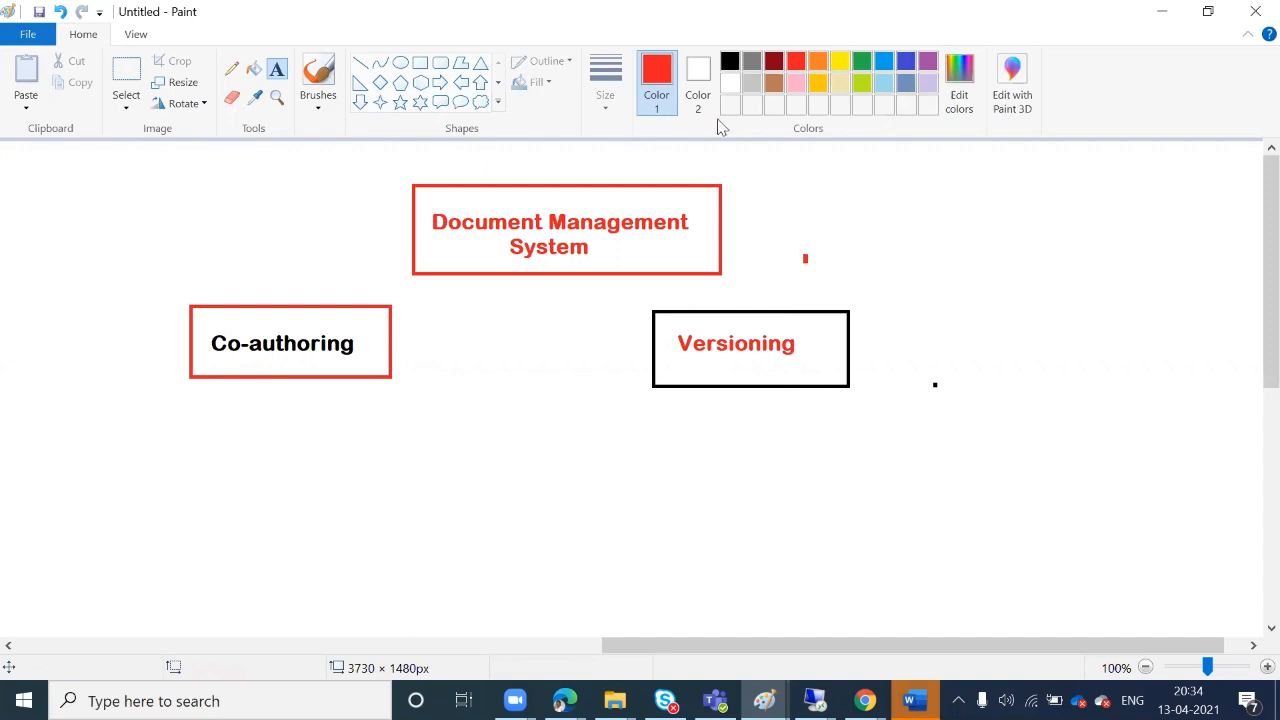
Add the black note 'By Default every document can be edited by multiple user' below Co-authoring, widened to two lines
{"action": "left_click", "coordinate": [54, 420]}
{"action": "type", "text": "By "}
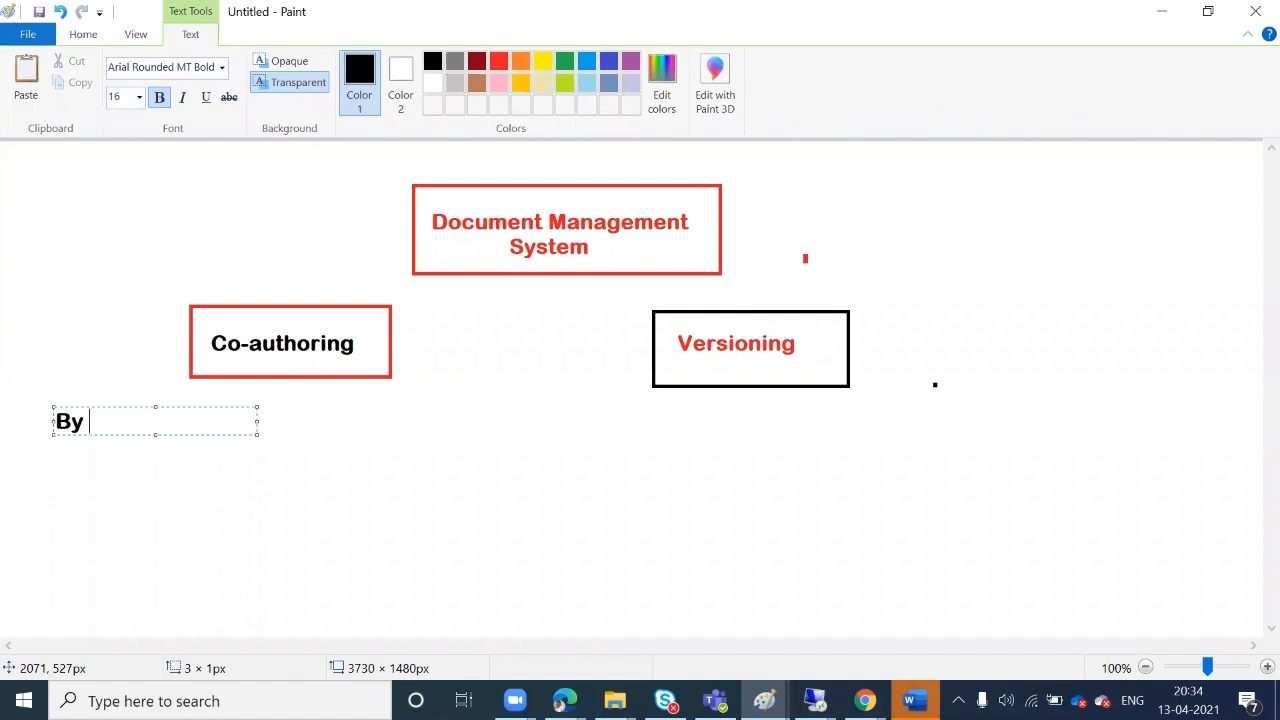
{"action": "type", "text": "Default "}
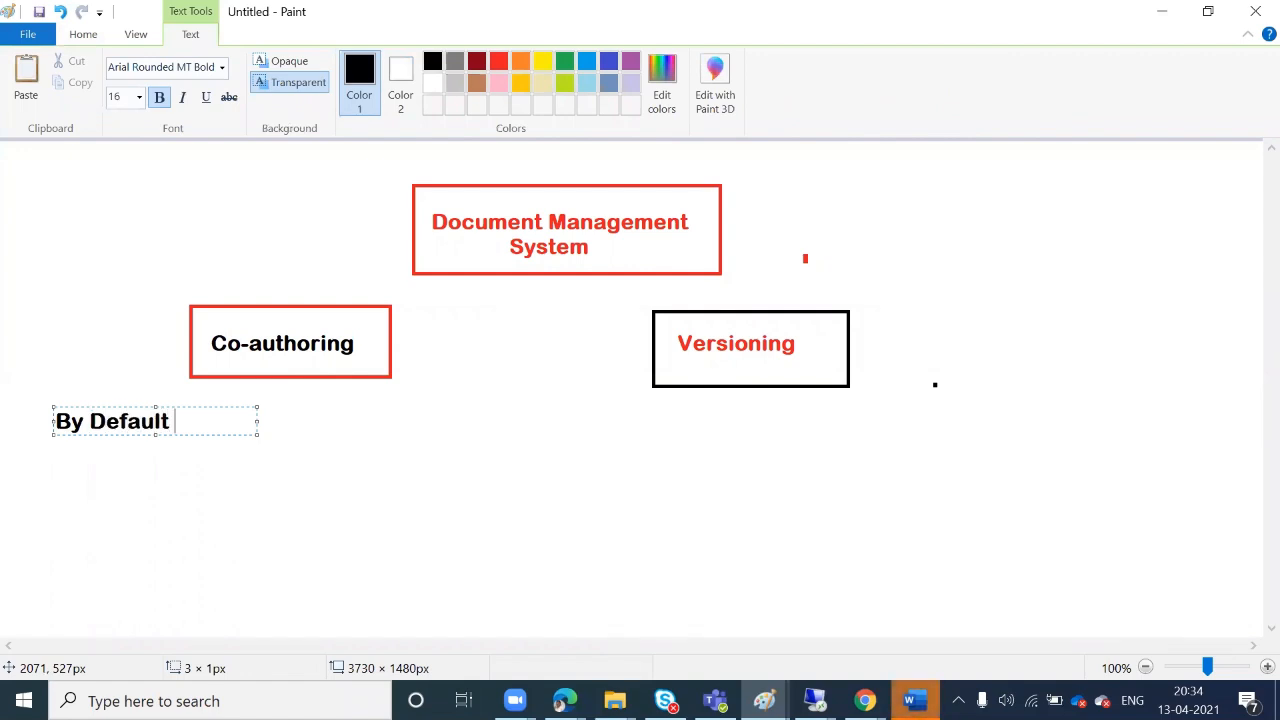
{"action": "type", "text": "every document "}
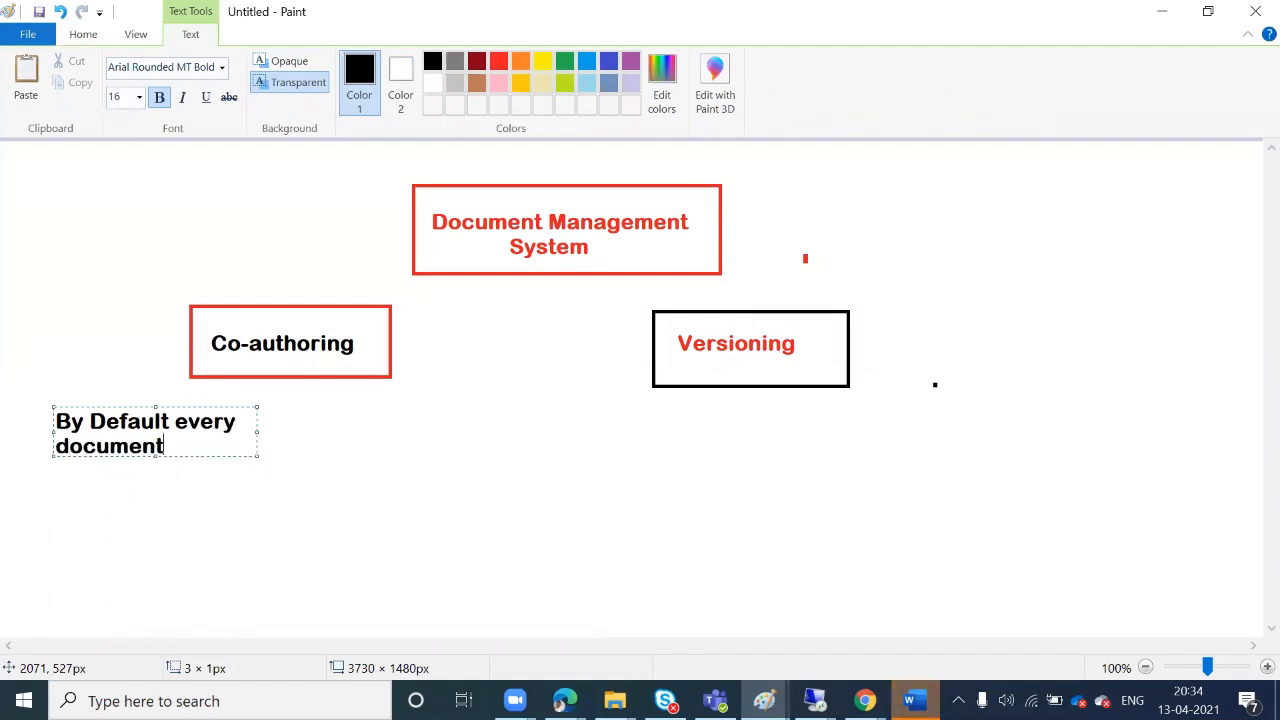
{"action": "type", "text": "can be edited"}
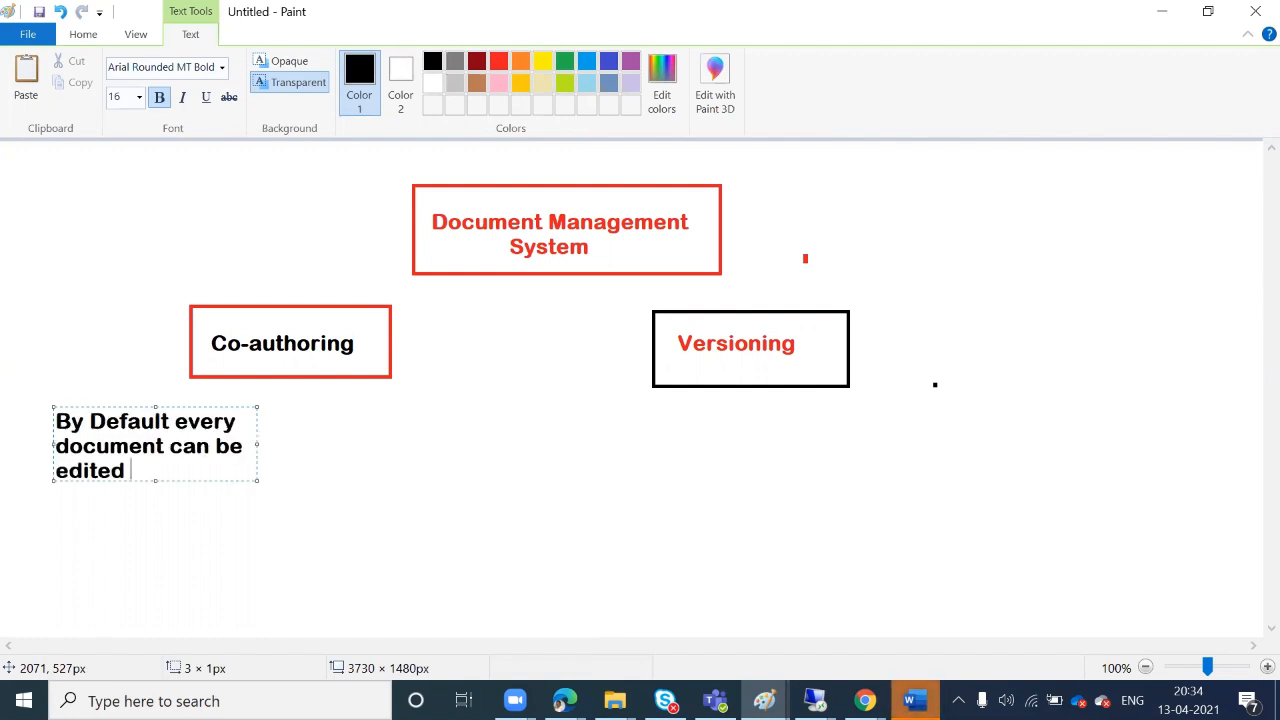
{"action": "type", "text": " by multiple"}
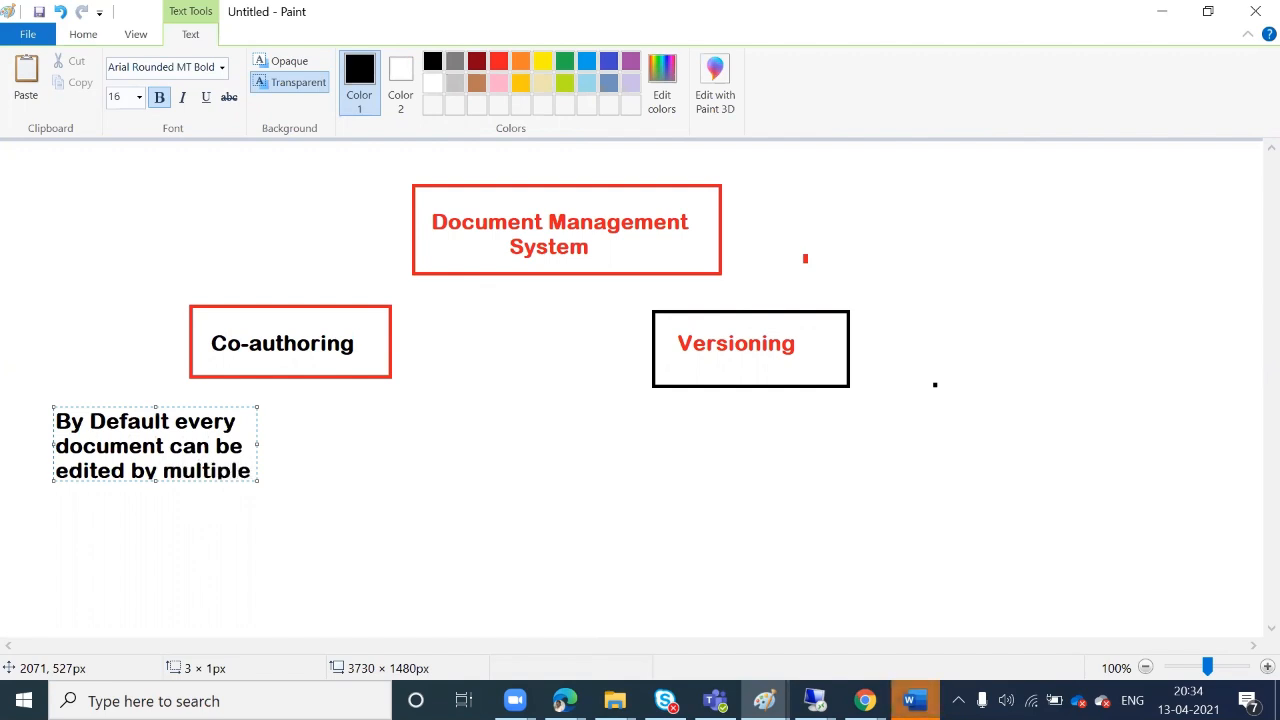
{"action": "type", "text": " user."}
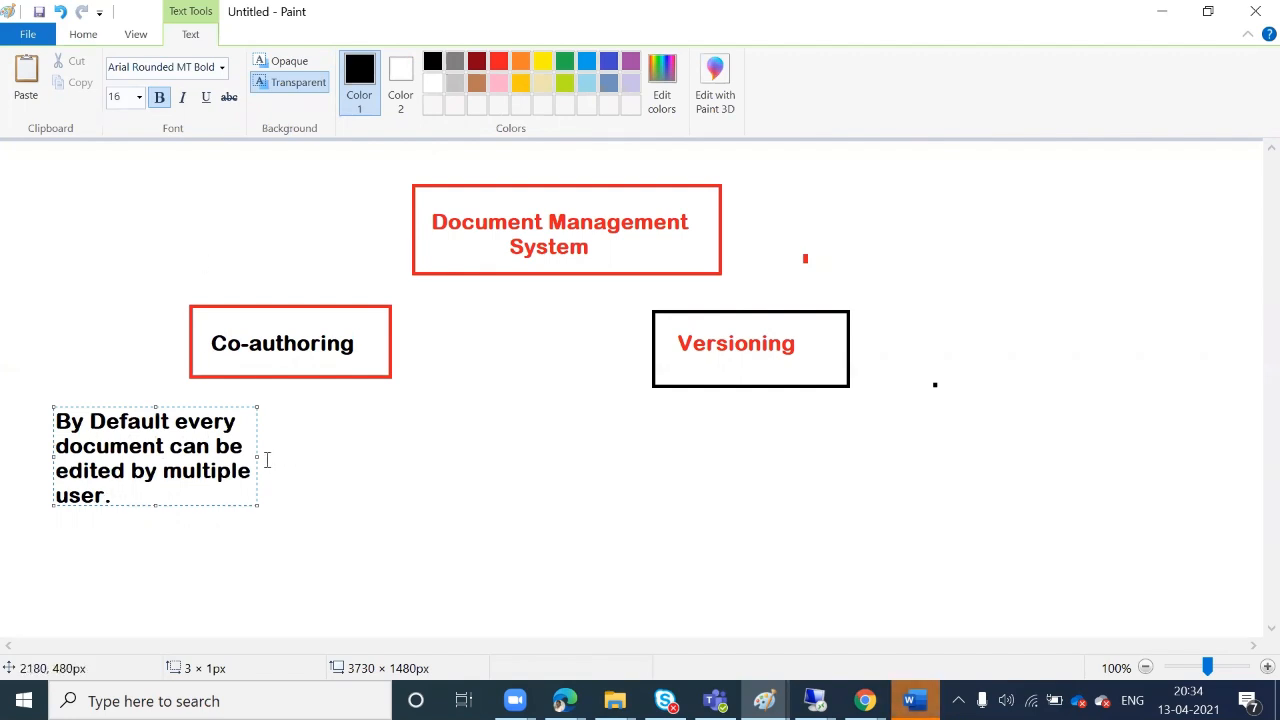
{"action": "left_click_drag", "start_coordinate": [257, 457], "coordinate": [509, 468]}
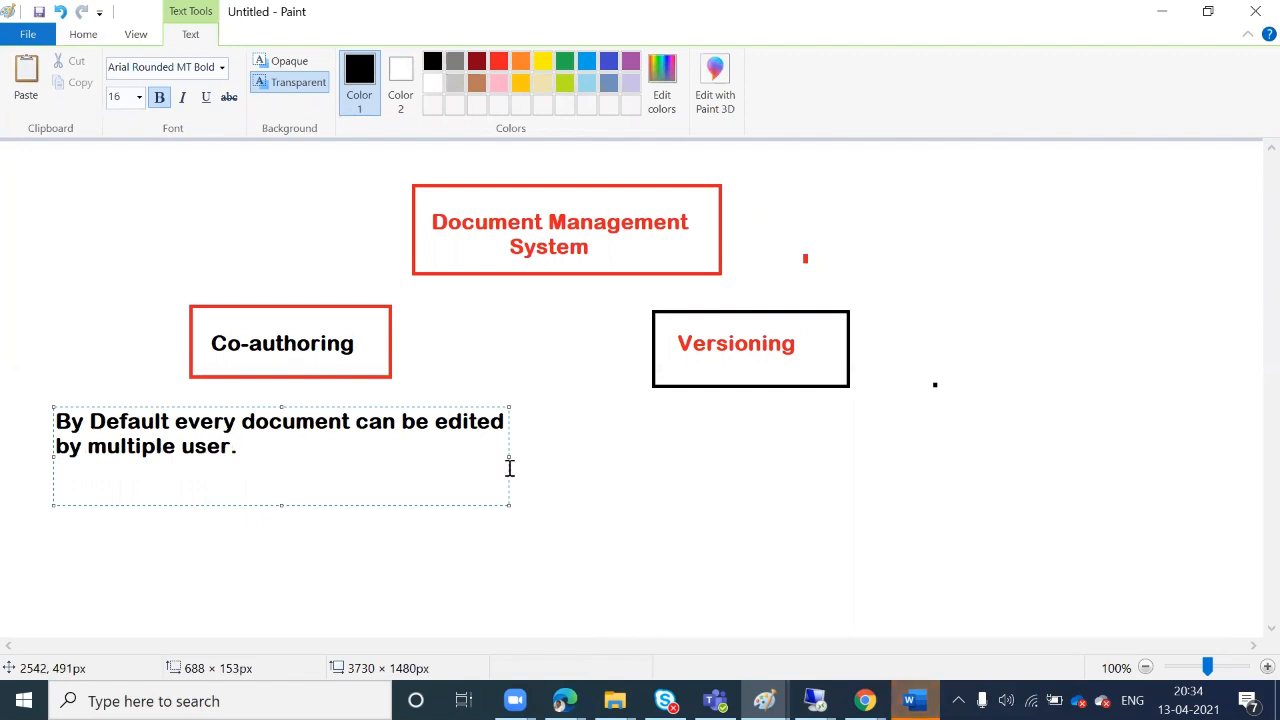
{"action": "left_click_drag", "start_coordinate": [356, 408], "coordinate": [388, 394]}
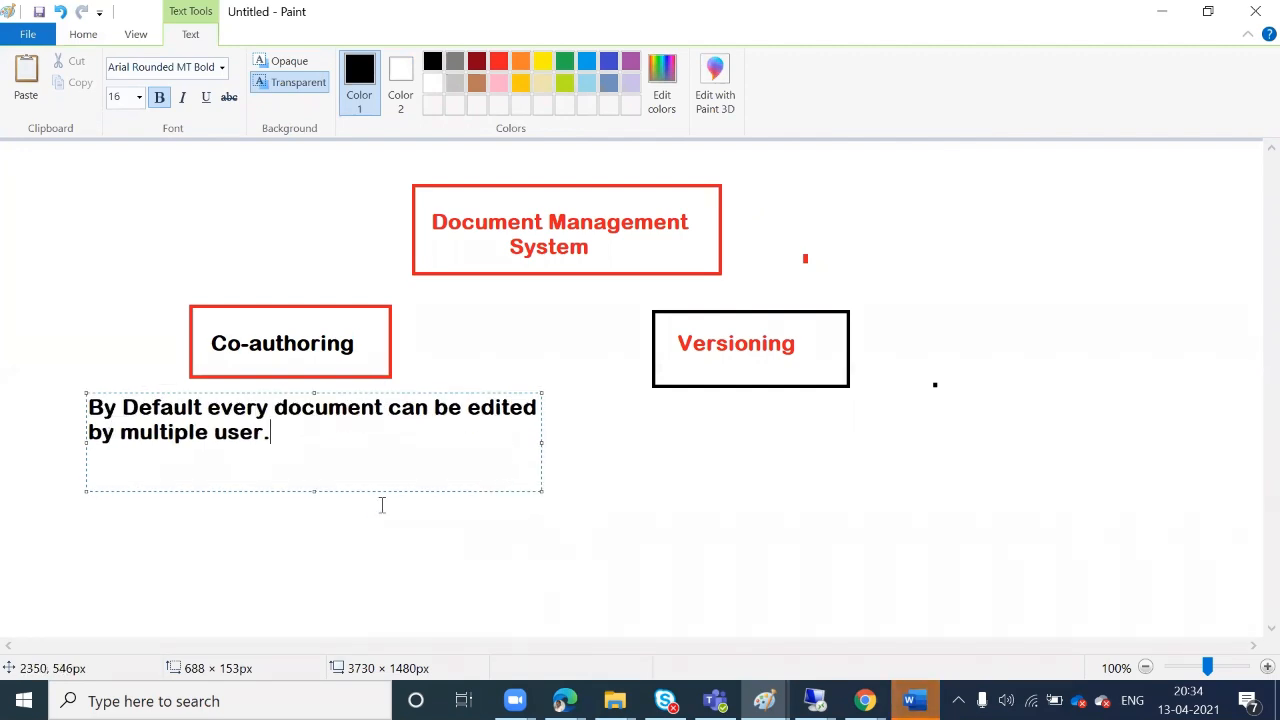
{"action": "left_click", "coordinate": [294, 525]}
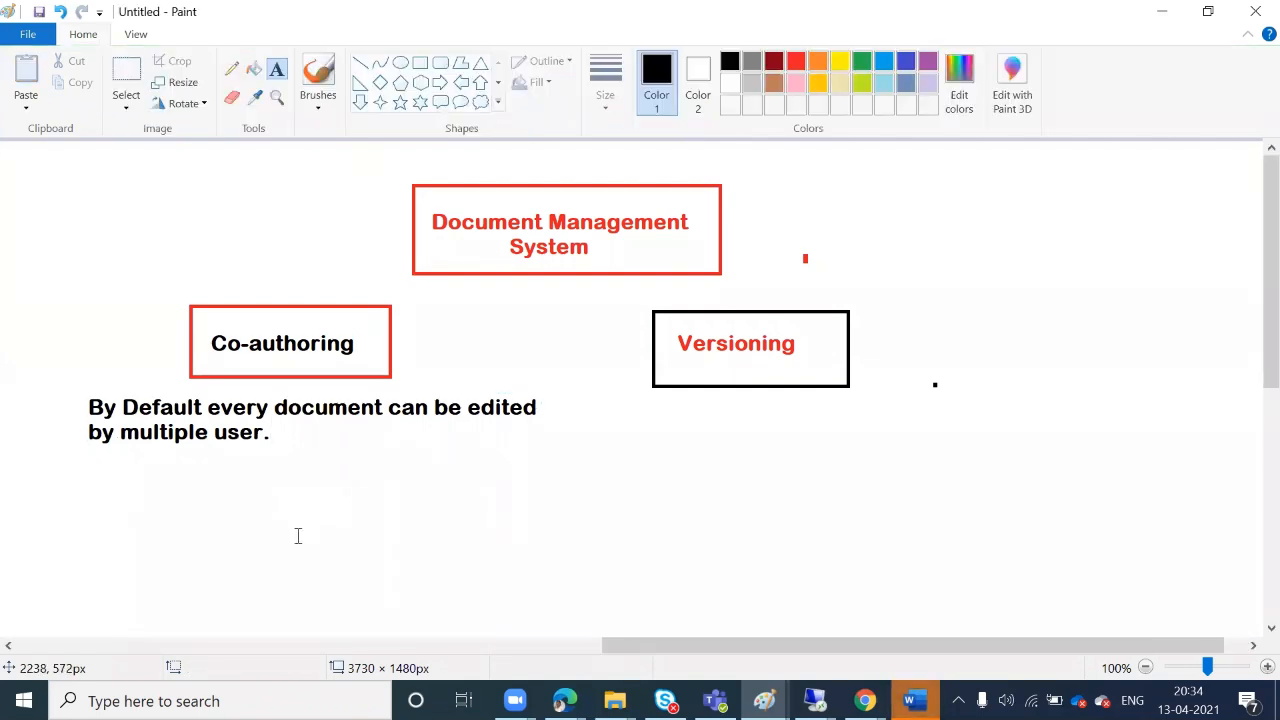
Type the red question 'What will happen if multiple user going to update same document/same content' under the note
{"action": "left_click", "coordinate": [796, 62]}
{"action": "left_click", "coordinate": [90, 472]}
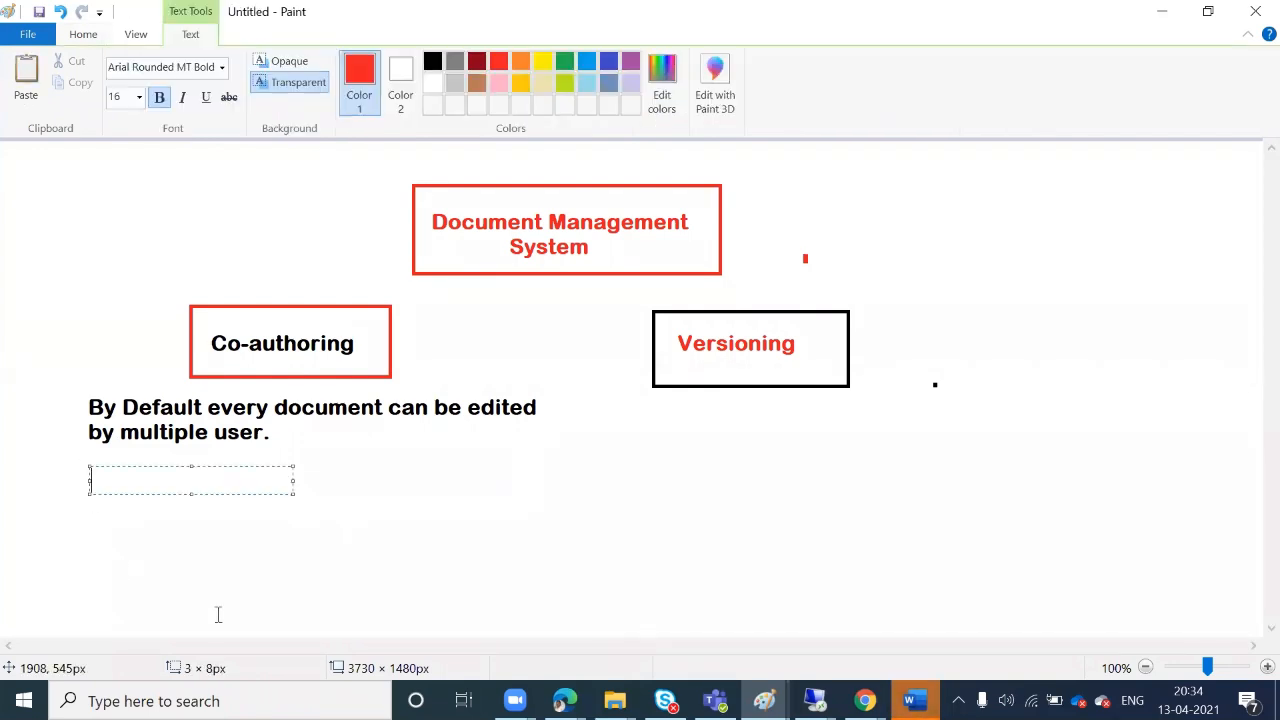
{"action": "type", "text": "What will happen if "}
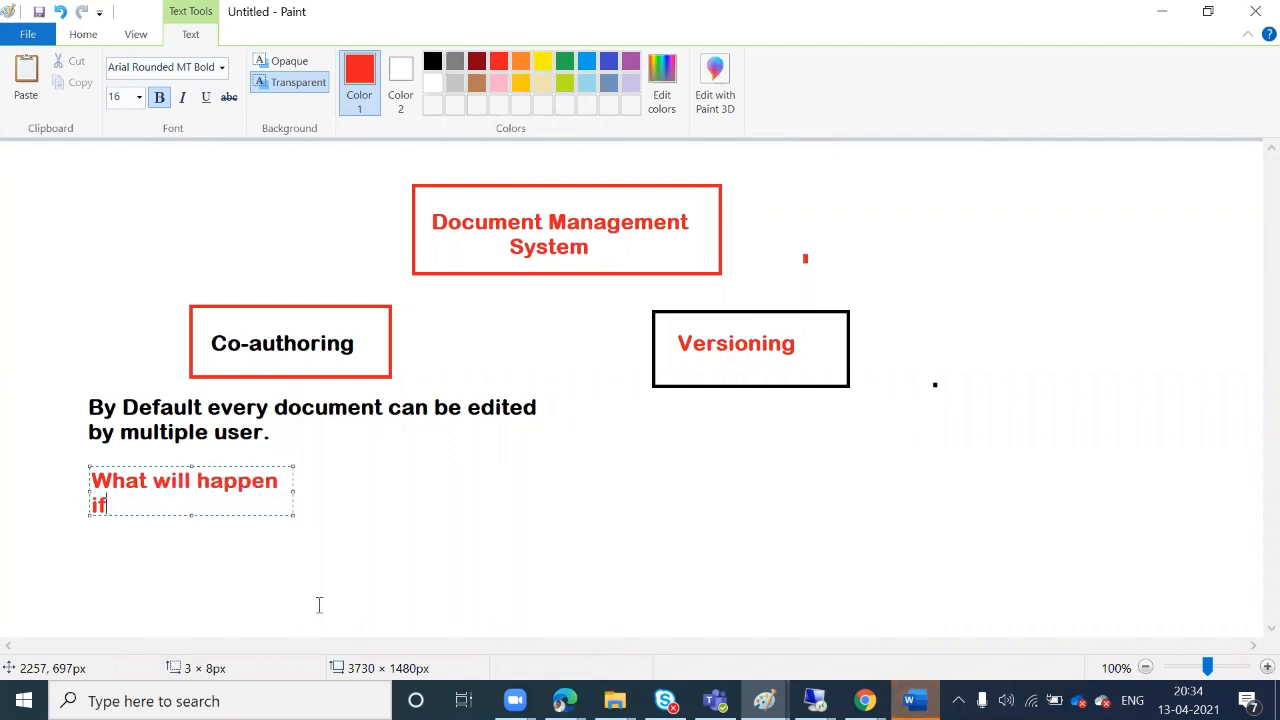
{"action": "type", "text": "mult"}
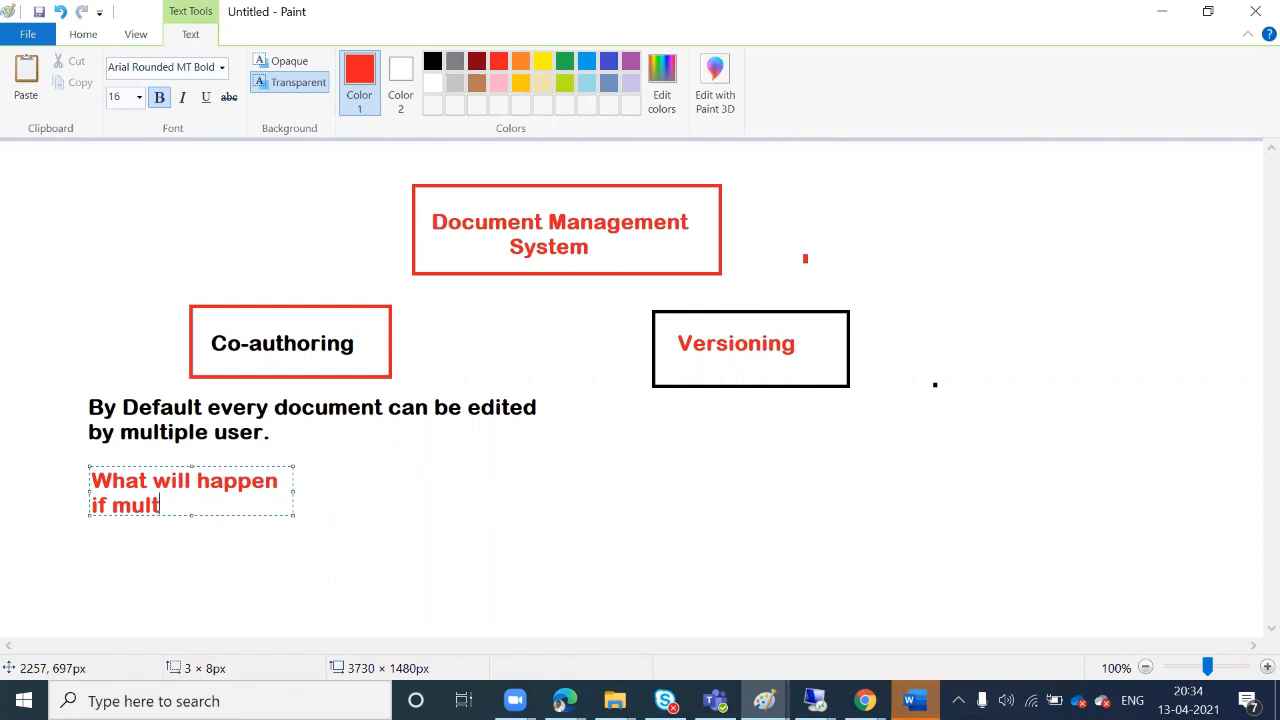
{"action": "type", "text": "iple us"}
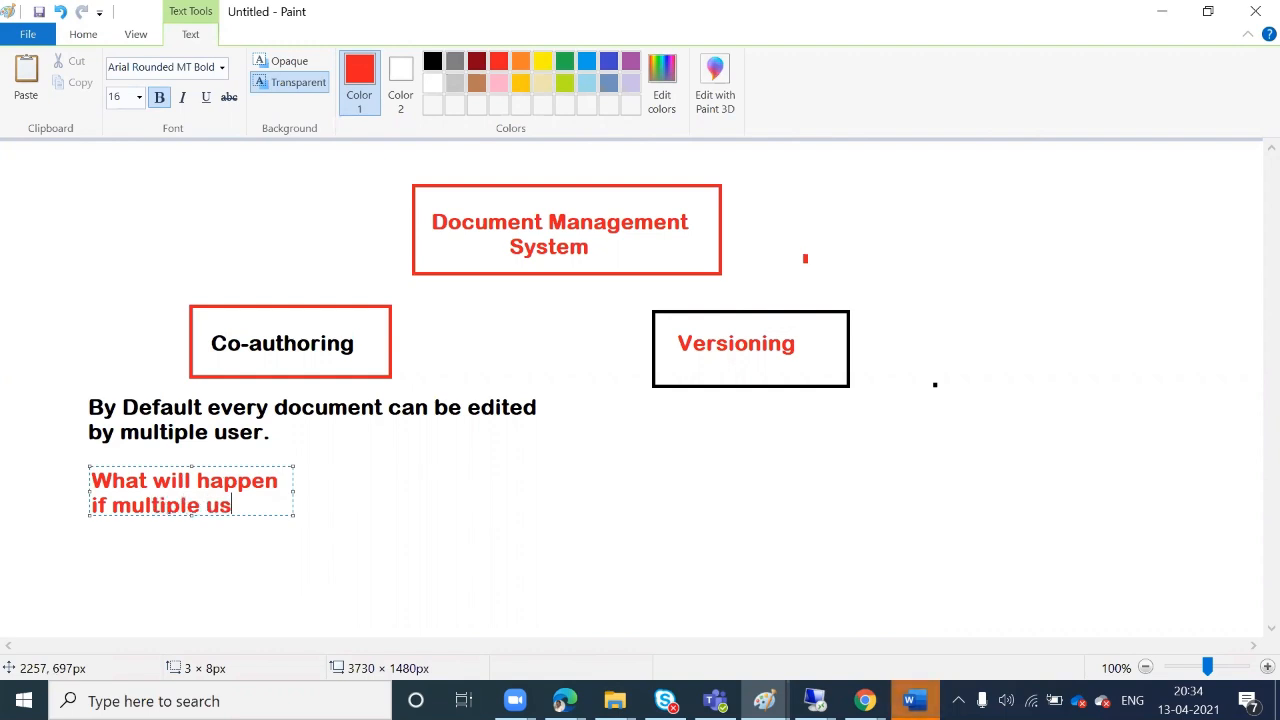
{"action": "type", "text": "er goi"}
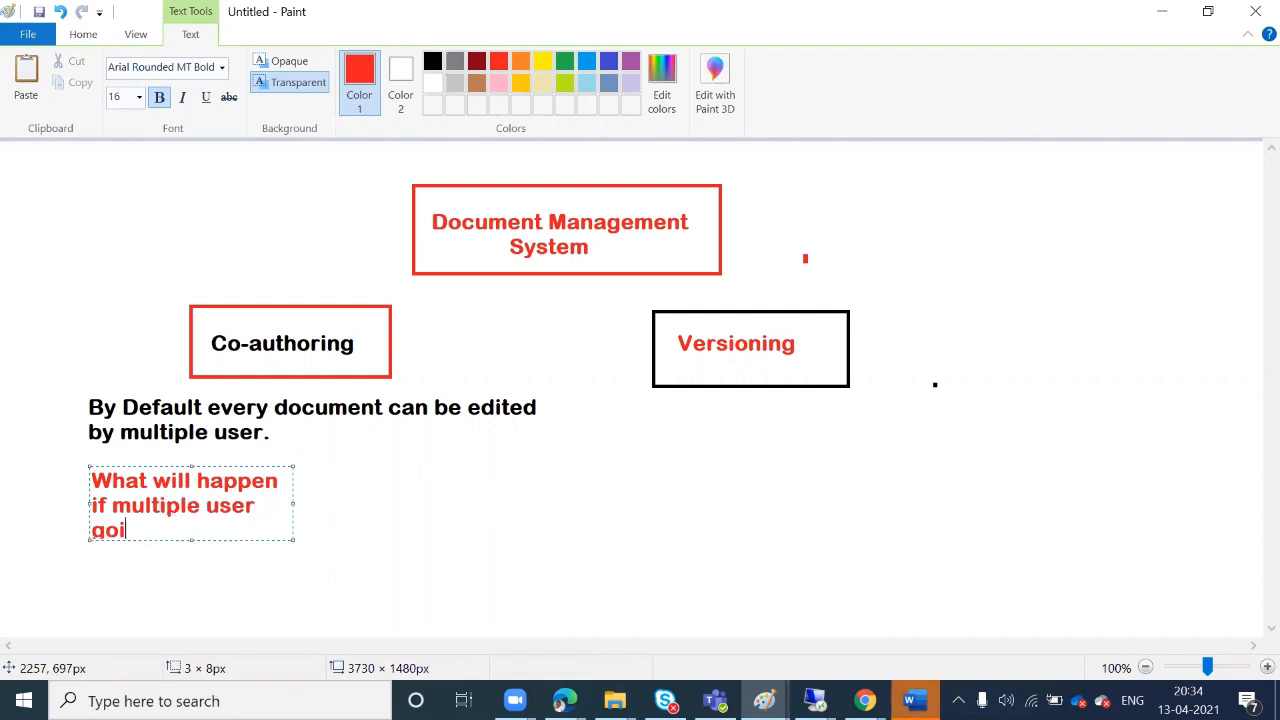
{"action": "type", "text": "ng to update same "}
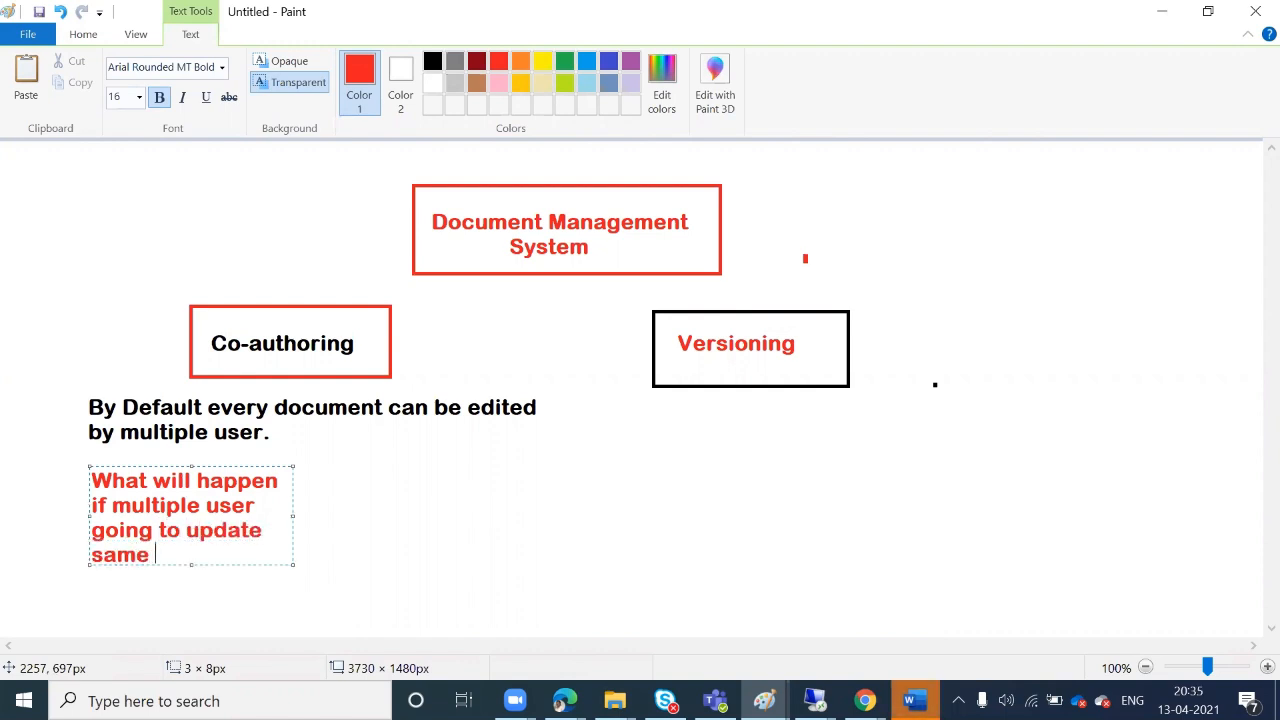
{"action": "type", "text": "sdoc"}
{"action": "key", "text": "BackSpace"}
{"action": "key", "text": "BackSpace"}
{"action": "key", "text": "BackSpace"}
{"action": "type", "text": "document"}
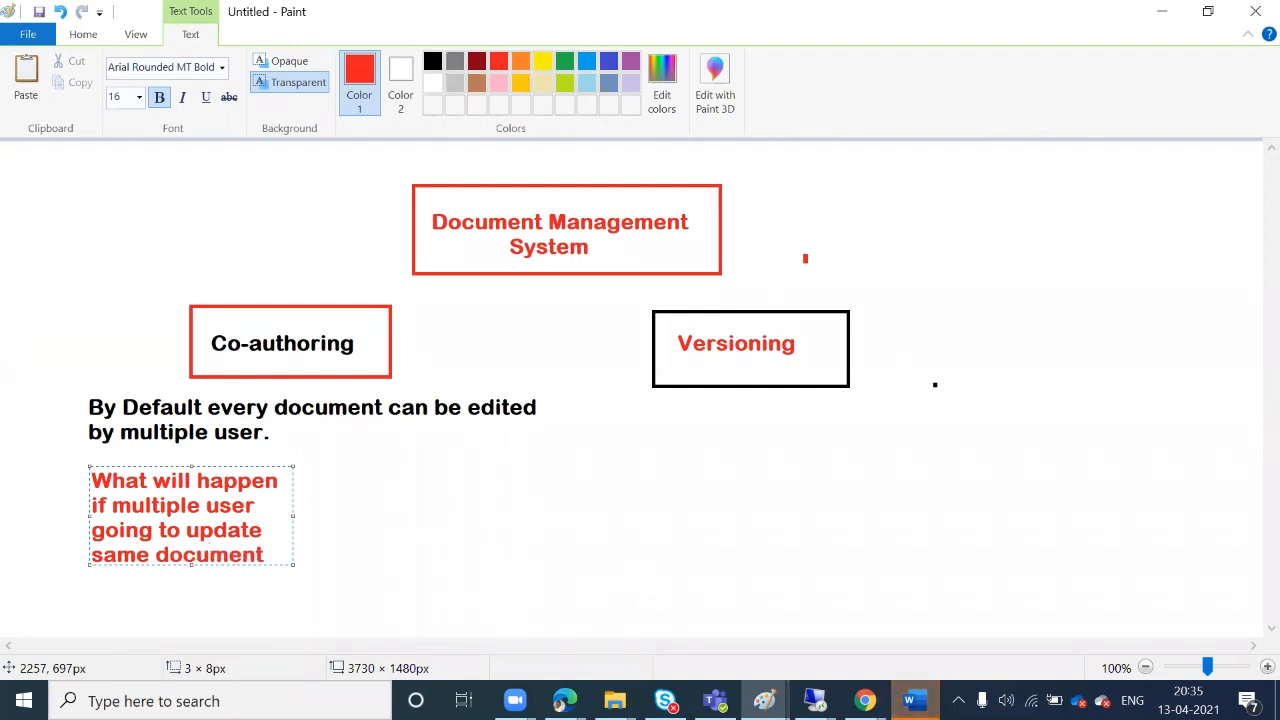
{"action": "type", "text": "/same content"}
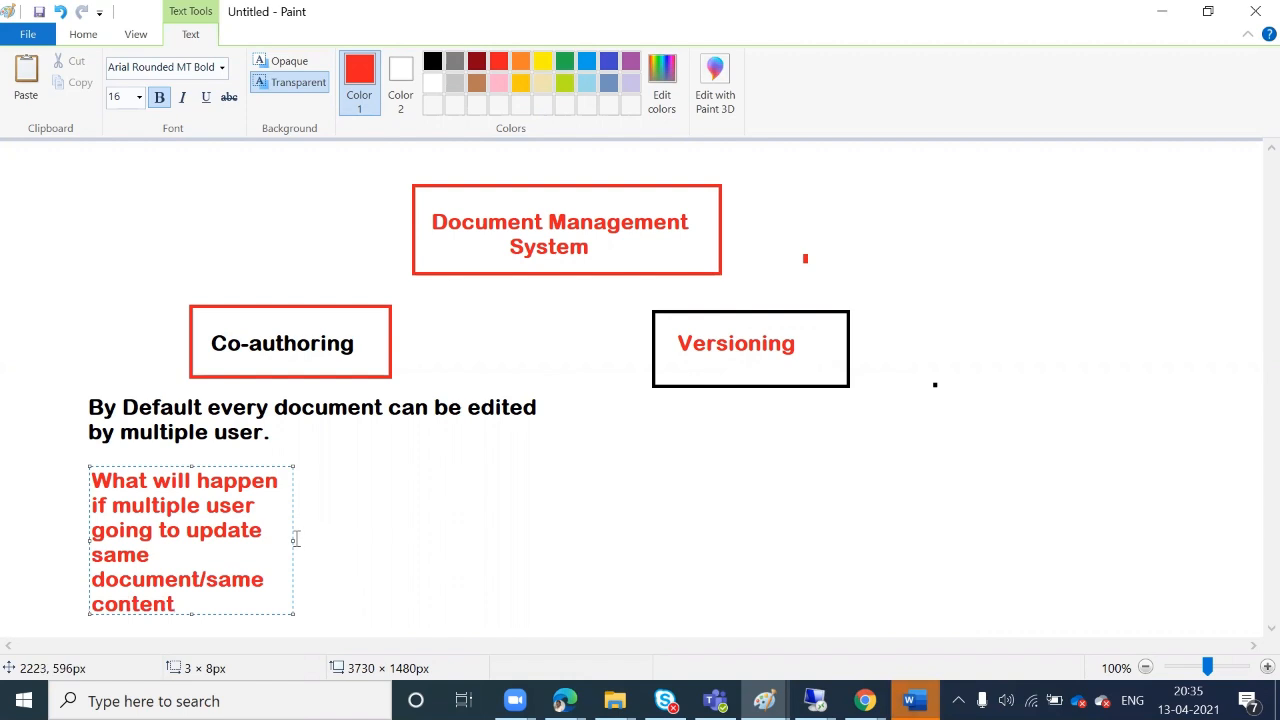
{"action": "left_click_drag", "start_coordinate": [294, 536], "coordinate": [660, 523]}
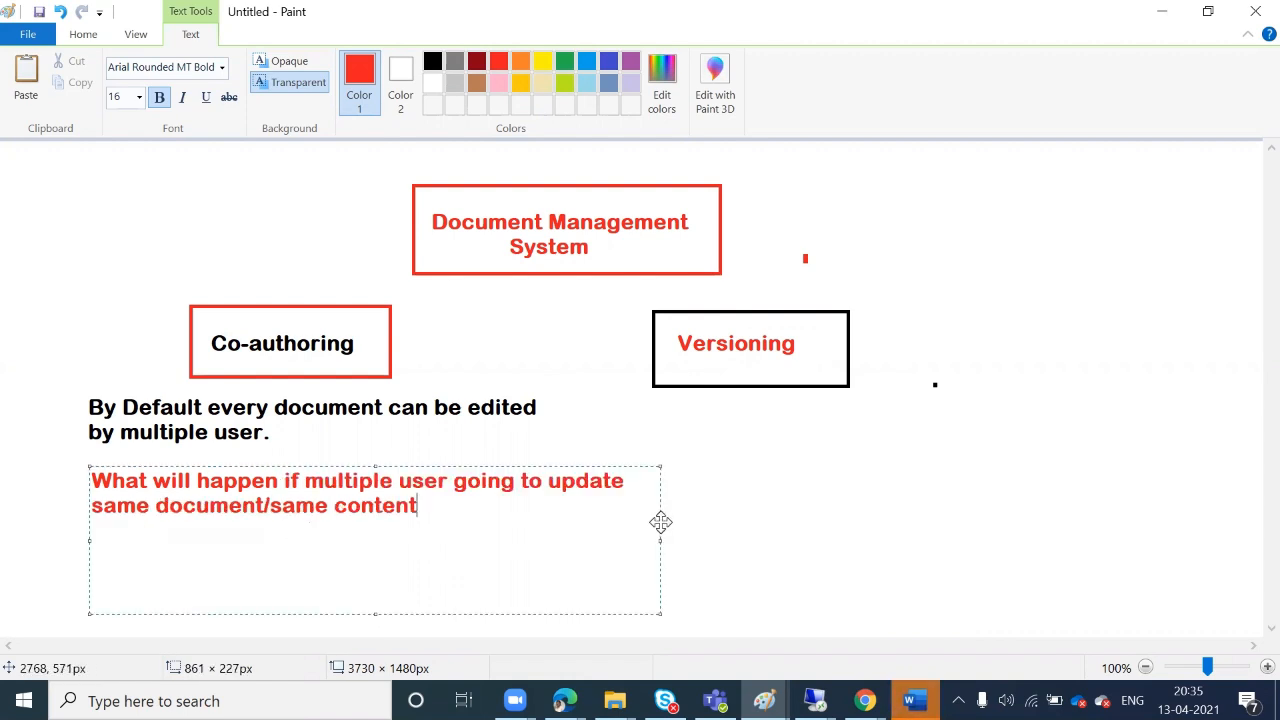
{"action": "left_click", "coordinate": [478, 456]}
{"action": "left_click", "coordinate": [389, 560]}
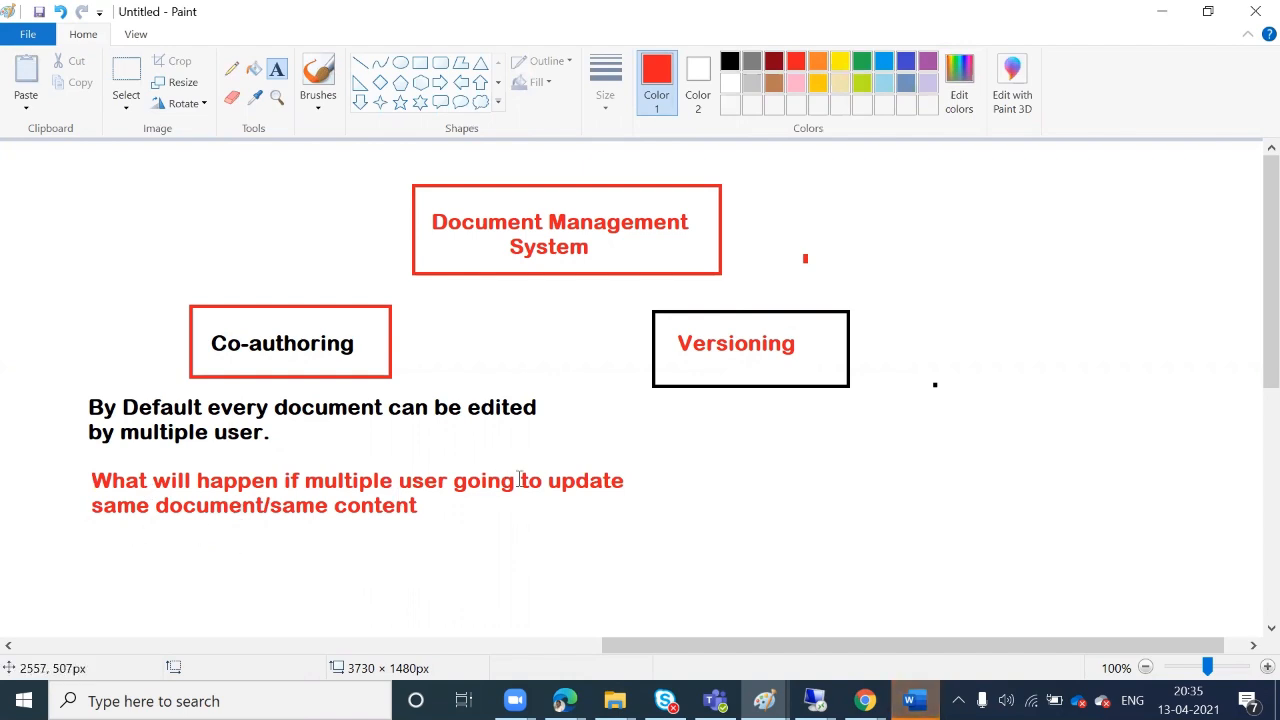
Draw a red box below the question and label it 'BOM' in black
{"action": "scroll", "coordinate": [519, 479], "scroll_direction": "down", "scroll_amount": 3}
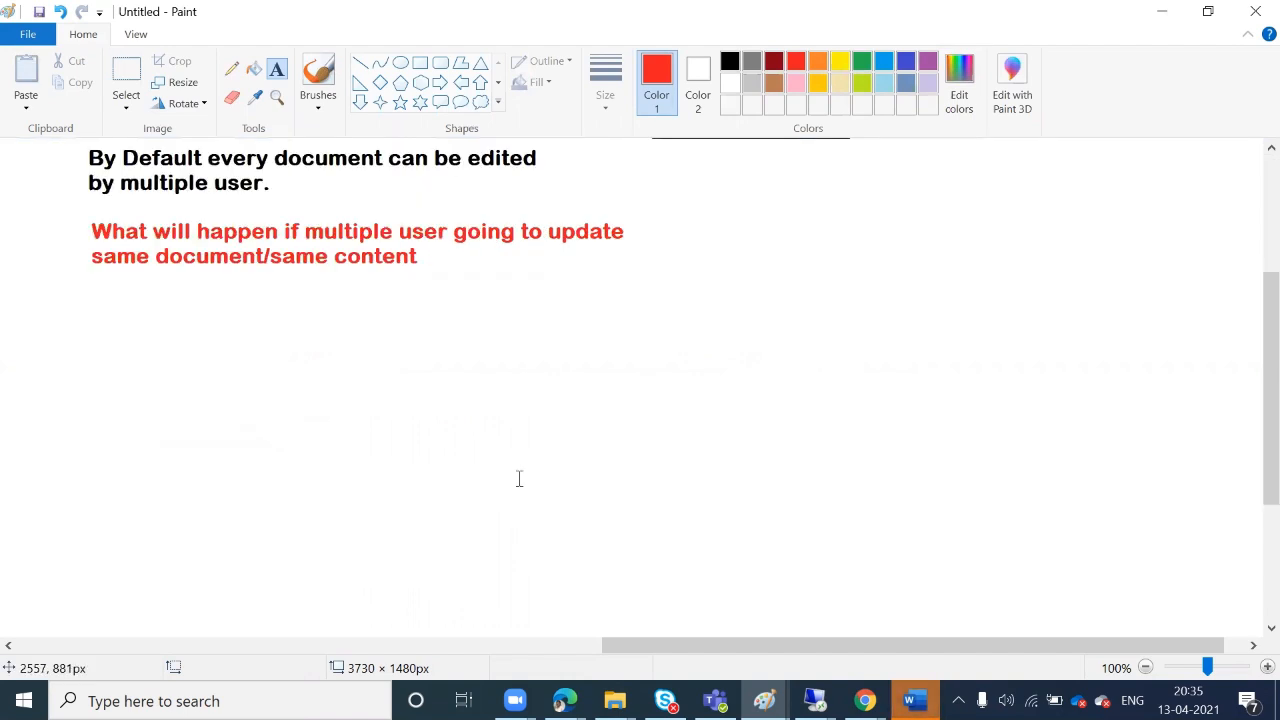
{"action": "left_click", "coordinate": [420, 62]}
{"action": "mouse_move", "coordinate": [258, 467]}
{"action": "left_mouse_down"}
{"action": "mouse_move", "coordinate": [305, 538]}
{"action": "mouse_move", "coordinate": [438, 551]}
{"action": "left_mouse_up"}
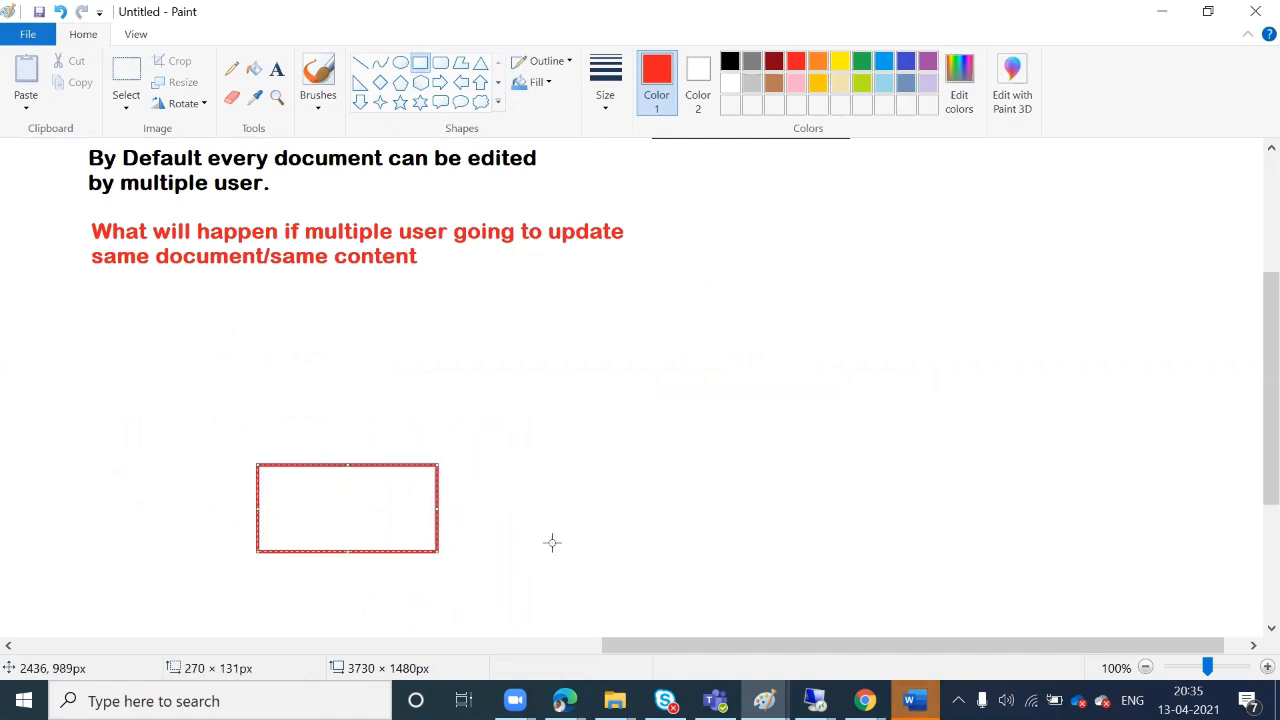
{"action": "left_click", "coordinate": [278, 72]}
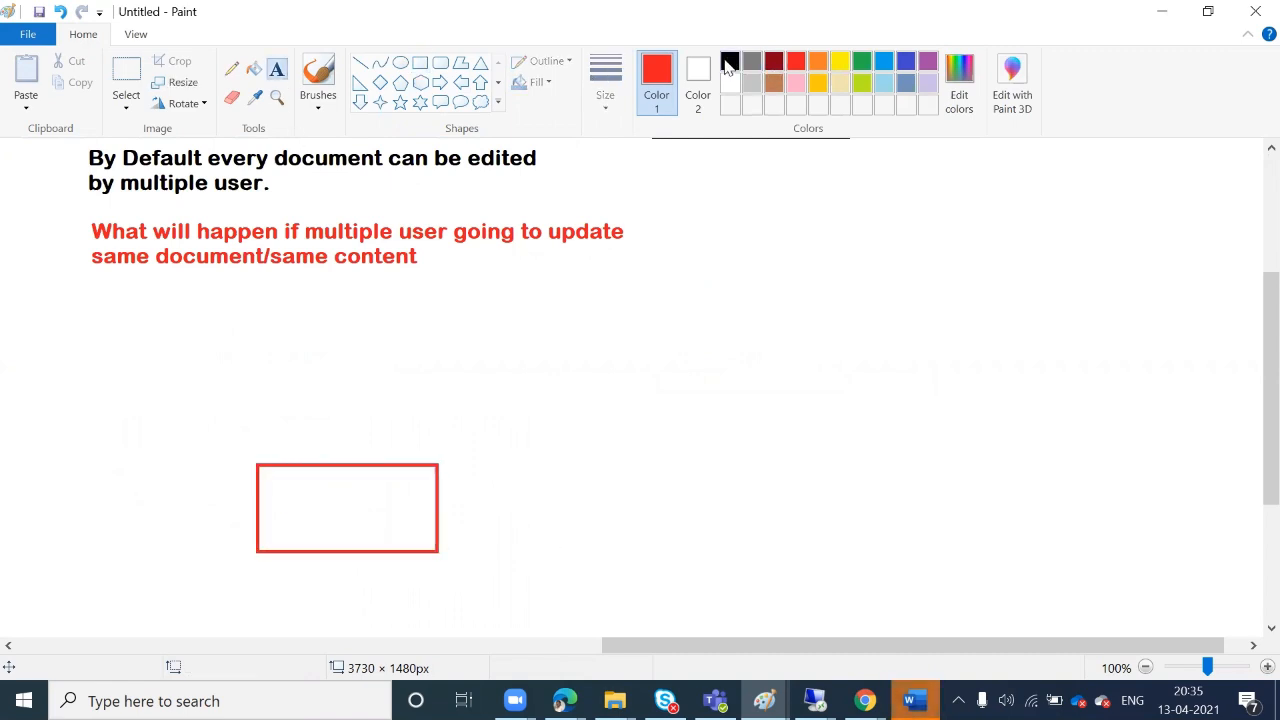
{"action": "left_click", "coordinate": [729, 61]}
{"action": "left_click", "coordinate": [287, 500]}
{"action": "type", "text": "BOM"}
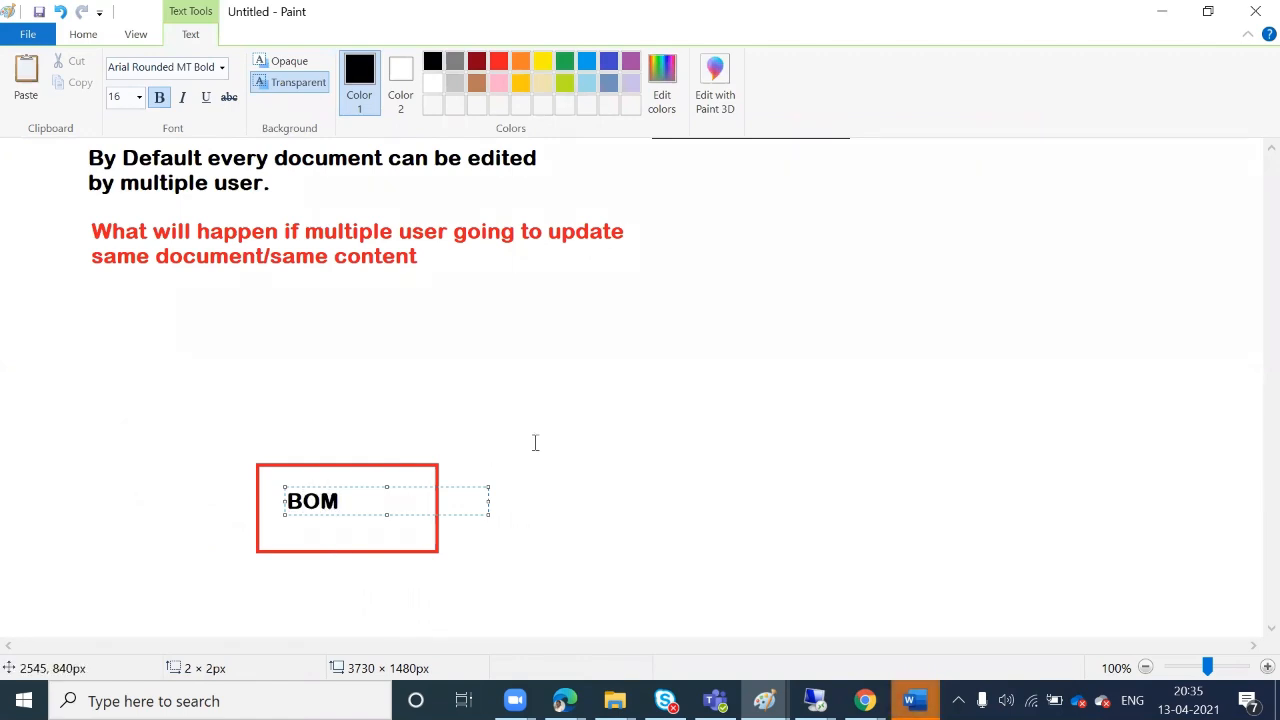
{"action": "left_click", "coordinate": [556, 289]}
Draw an empty black box to the right and a narrow box at the far right
{"action": "left_click", "coordinate": [420, 62]}
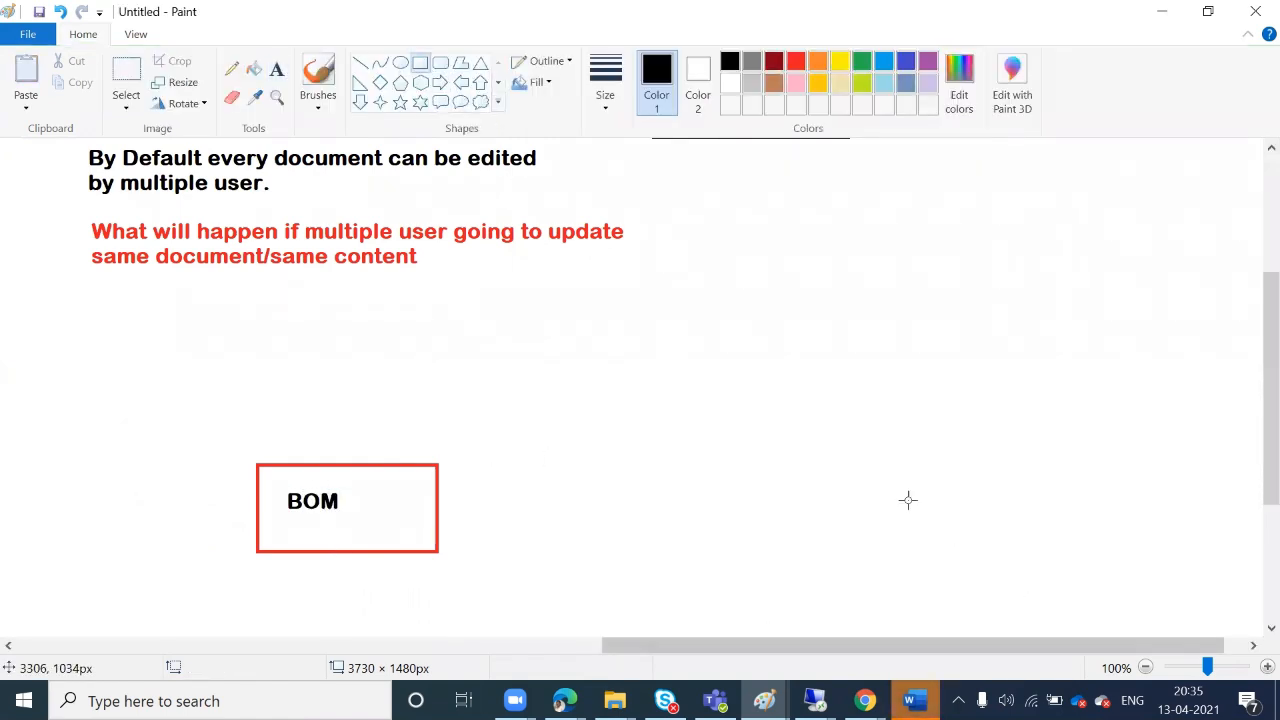
{"action": "left_click_drag", "start_coordinate": [840, 449], "coordinate": [1037, 530]}
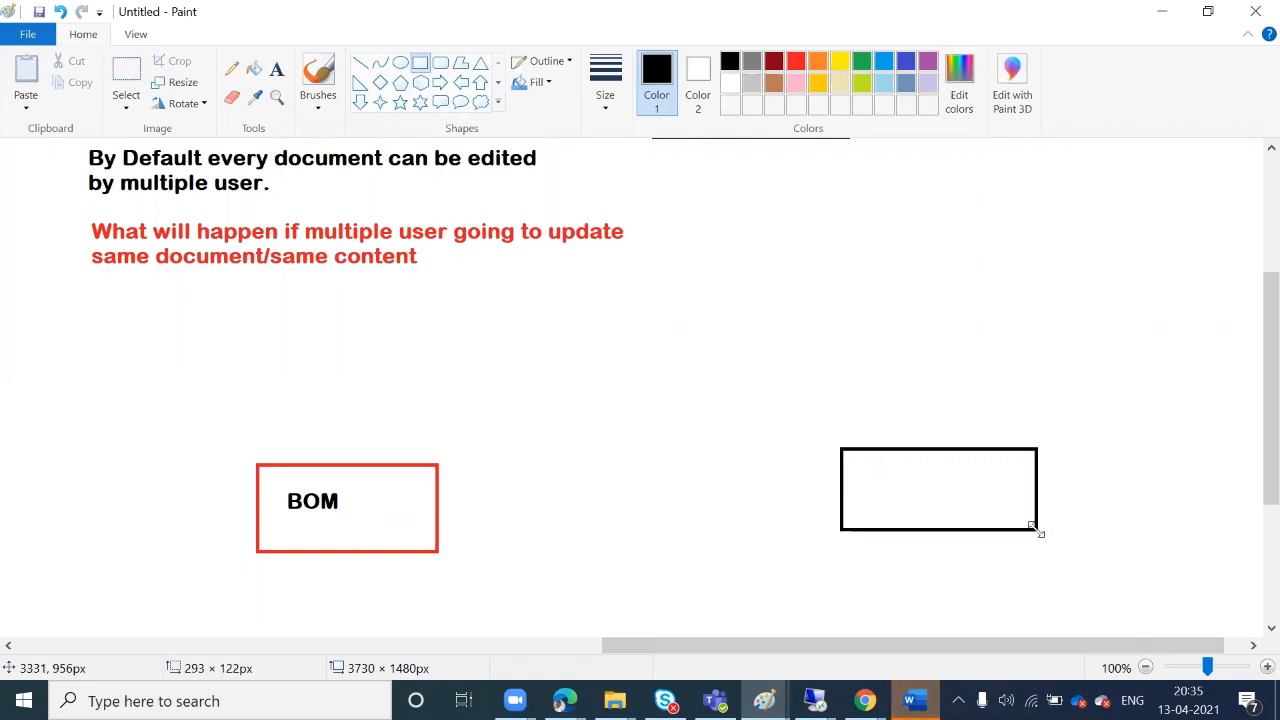
{"action": "left_click_drag", "start_coordinate": [1154, 425], "coordinate": [1193, 493]}
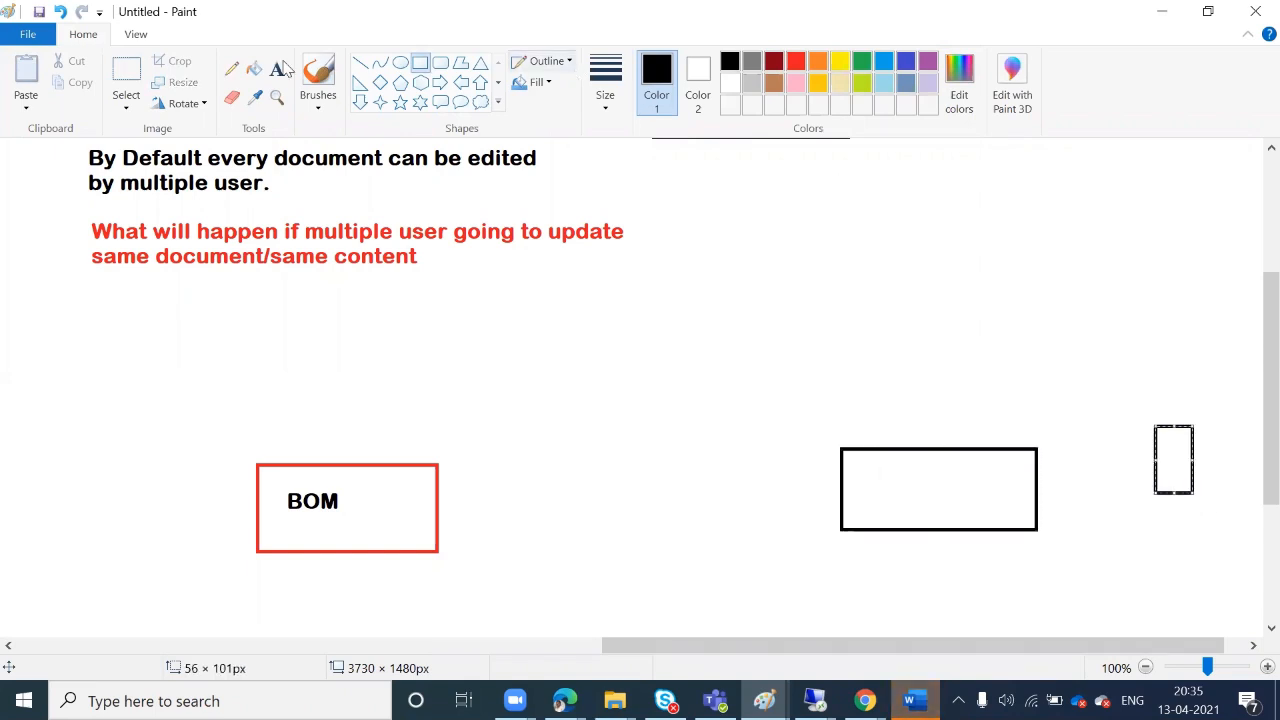
Turn the narrow box red and label the black box 'Tom' in red
{"action": "left_click", "coordinate": [798, 64]}
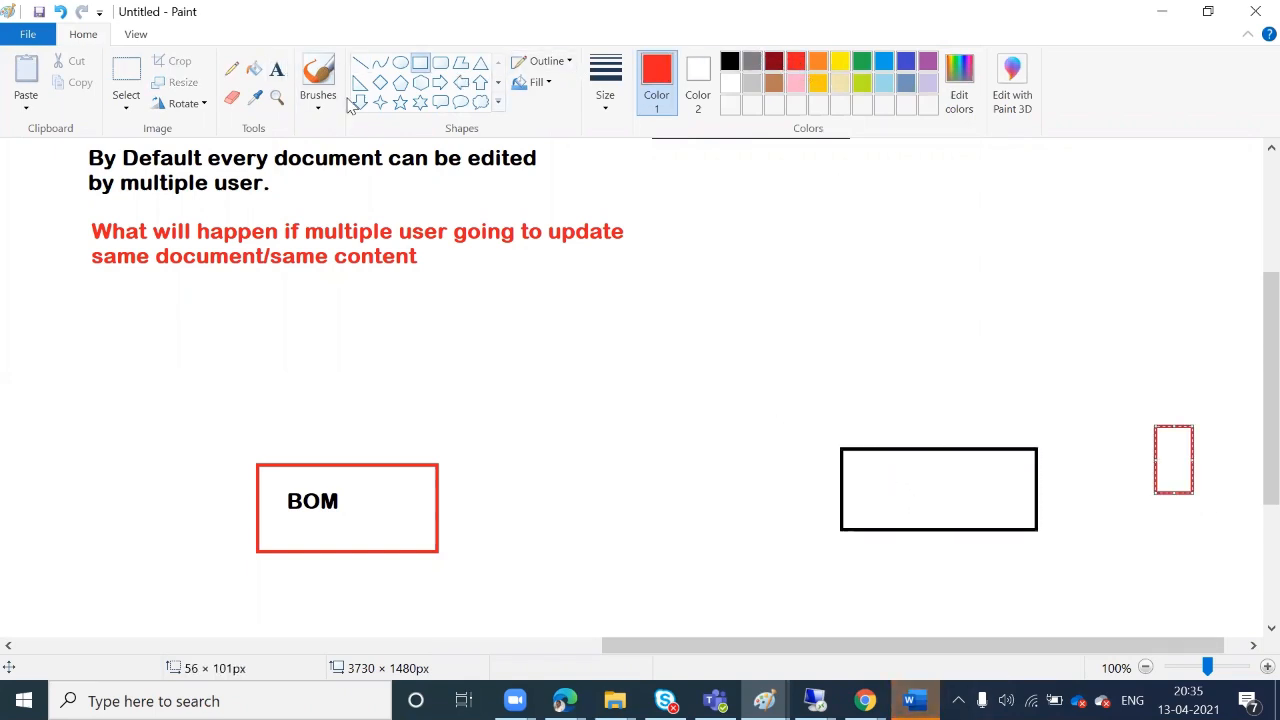
{"action": "left_click", "coordinate": [277, 70]}
{"action": "left_click", "coordinate": [859, 463]}
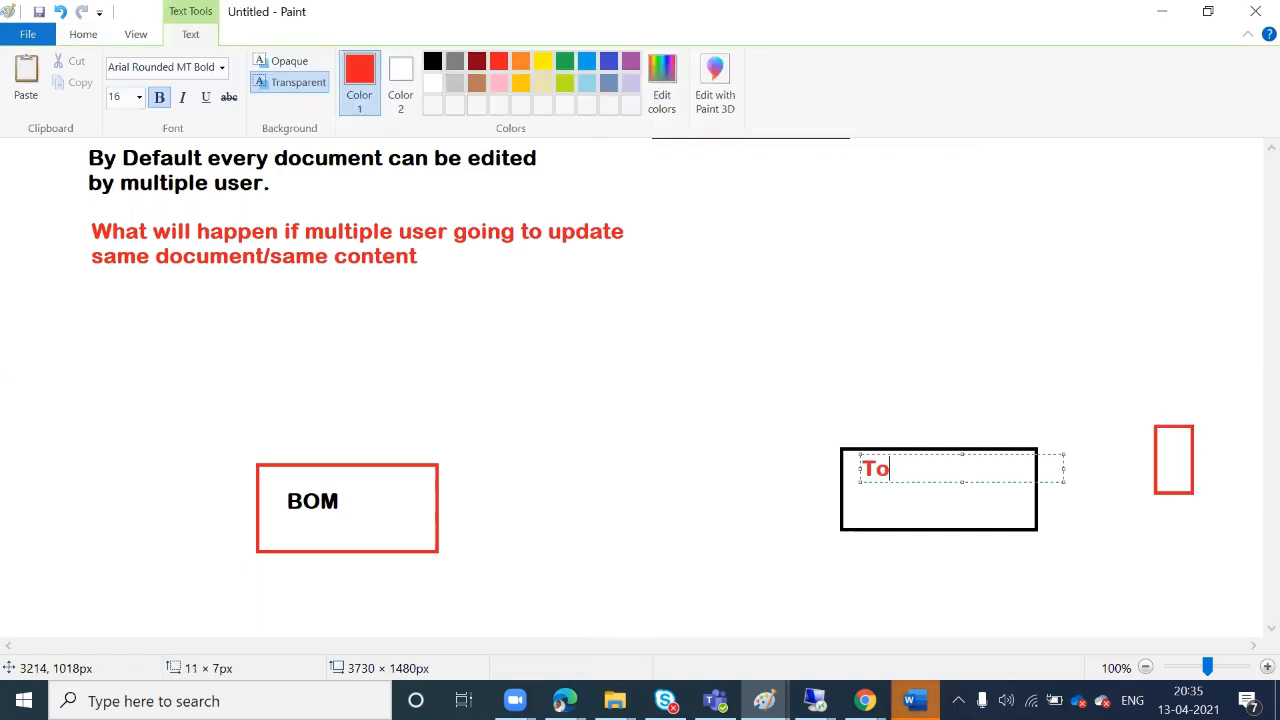
{"action": "left_click", "coordinate": [767, 462]}
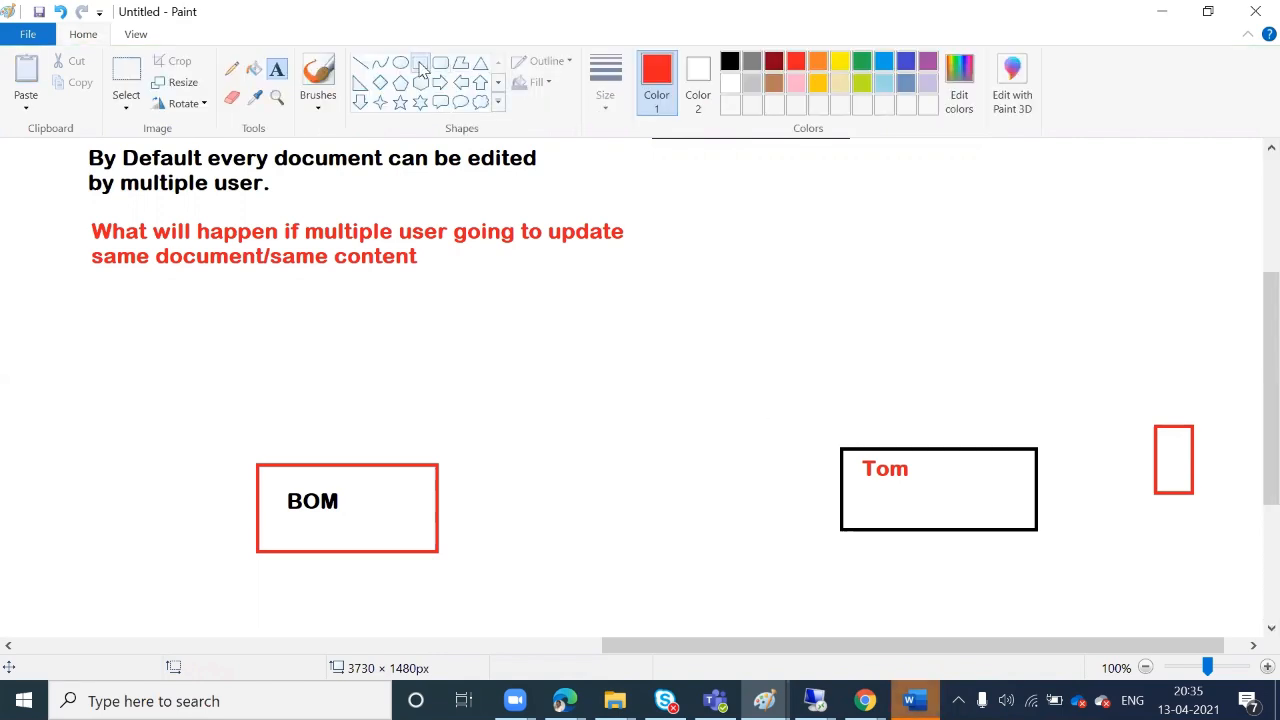
Draw a large red square near the canvas centre beneath the red question
{"action": "left_click", "coordinate": [420, 63]}
{"action": "mouse_move", "coordinate": [519, 268]}
{"action": "left_mouse_down"}
{"action": "mouse_move", "coordinate": [566, 414]}
{"action": "mouse_move", "coordinate": [691, 440]}
{"action": "left_mouse_up"}
{"action": "left_click", "coordinate": [792, 337]}
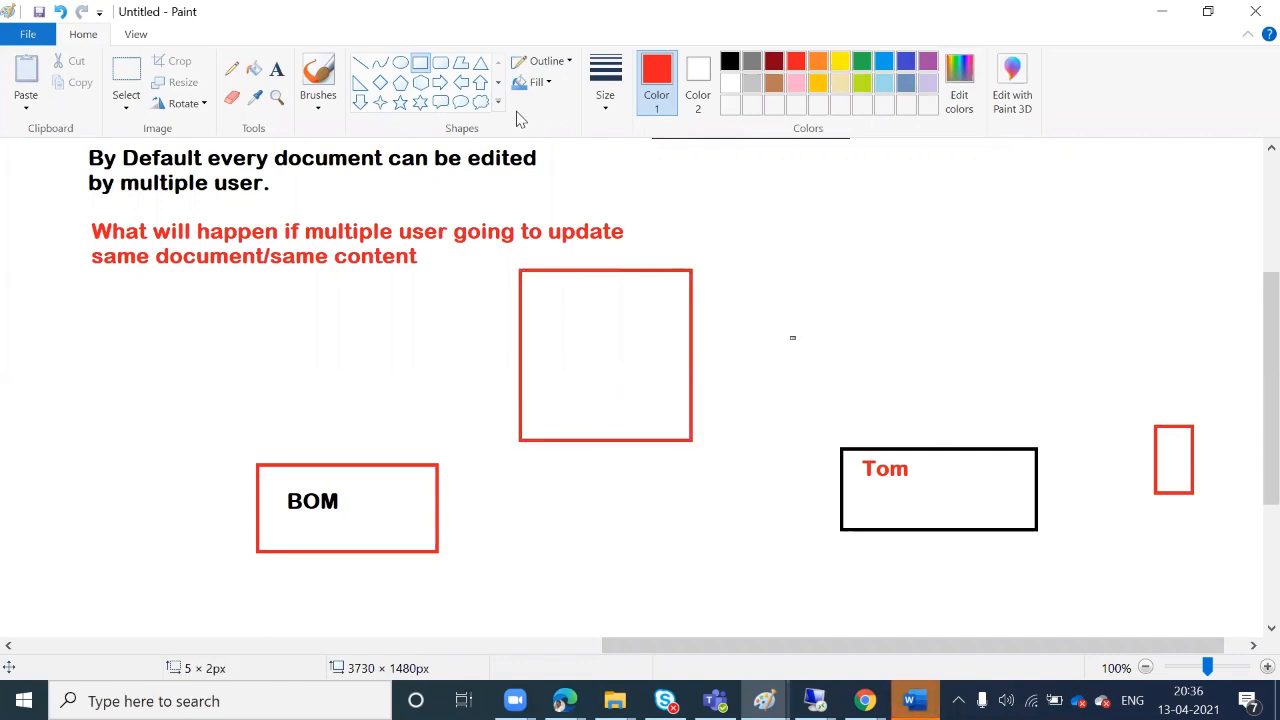
{"action": "left_click", "coordinate": [278, 72]}
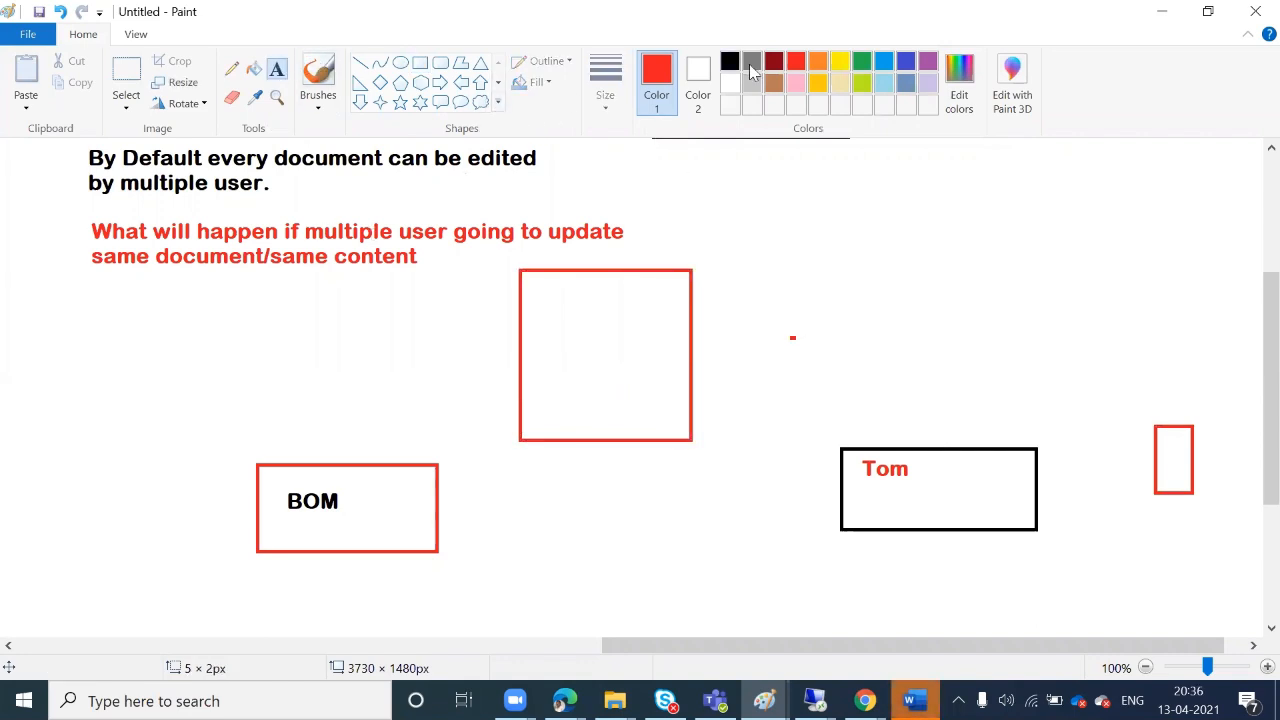
{"action": "left_click", "coordinate": [730, 62]}
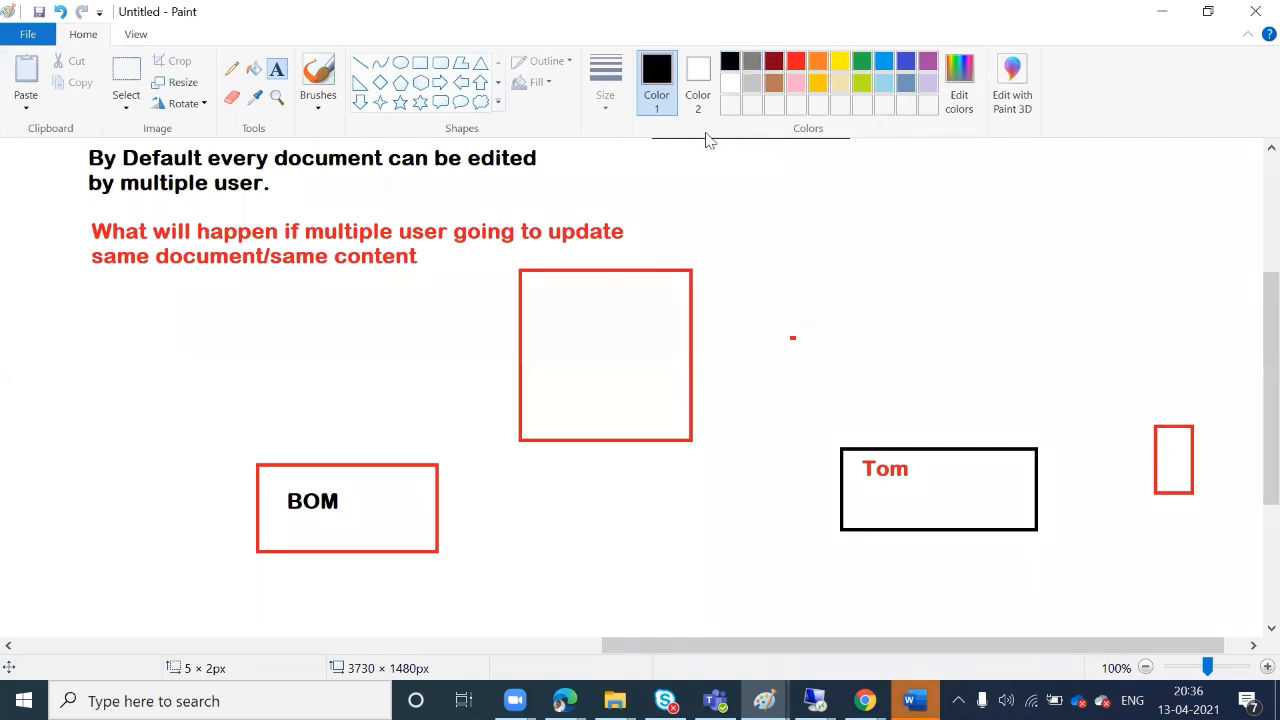
Type 'Create VM', 'Install AD', 'Install SQL' and 'Install SP' on separate lines inside the red square
{"action": "left_click", "coordinate": [530, 295]}
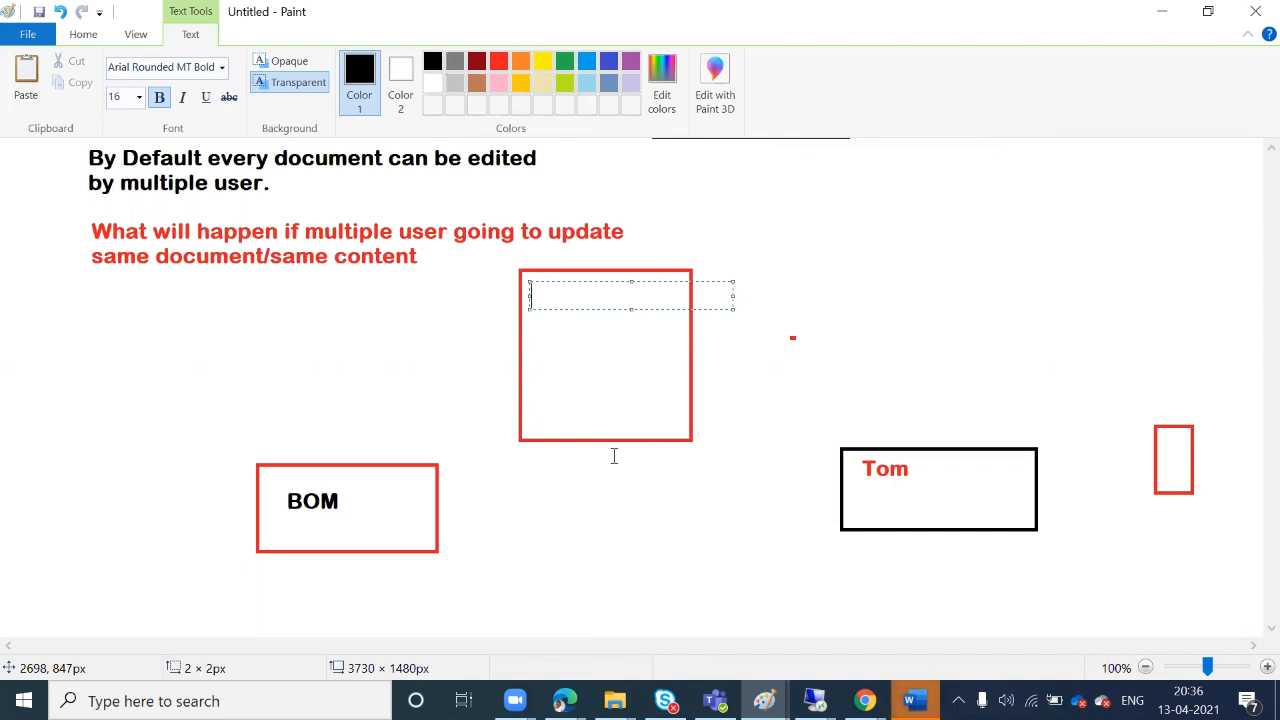
{"action": "type", "text": "Create VM"}
{"action": "key", "text": "Return"}
{"action": "key", "text": "Return"}
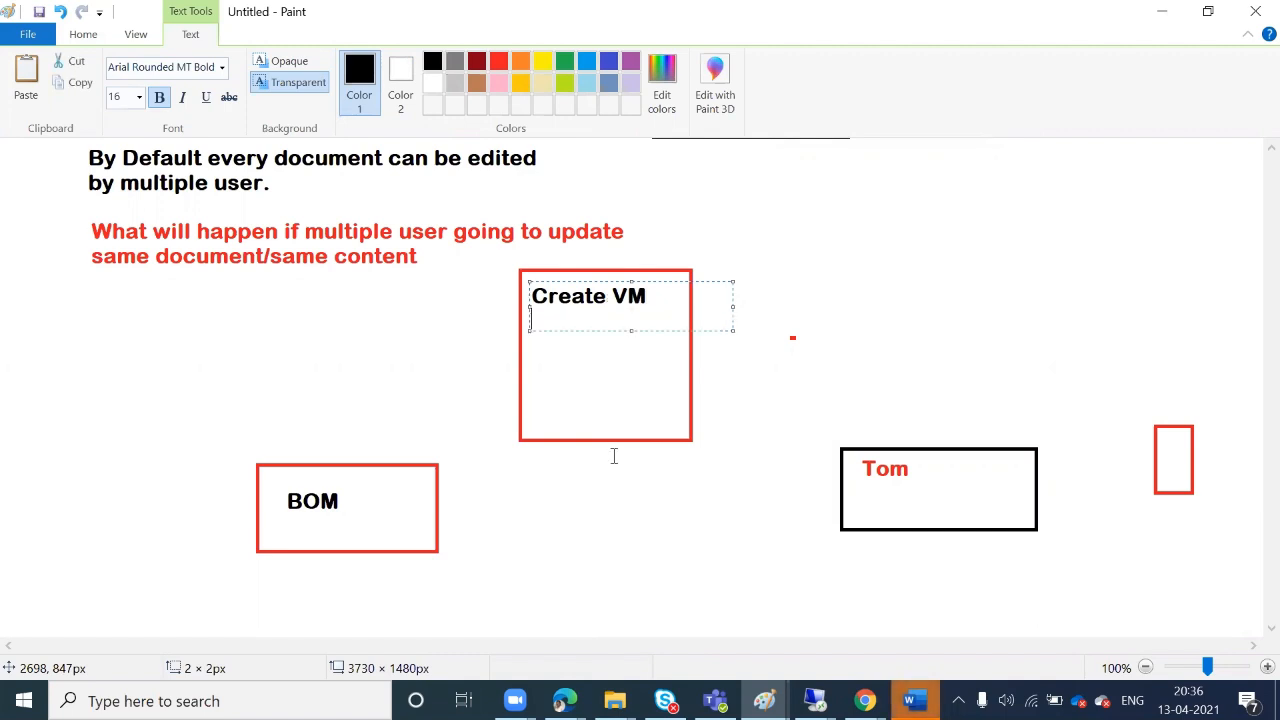
{"action": "type", "text": "Install AD  "}
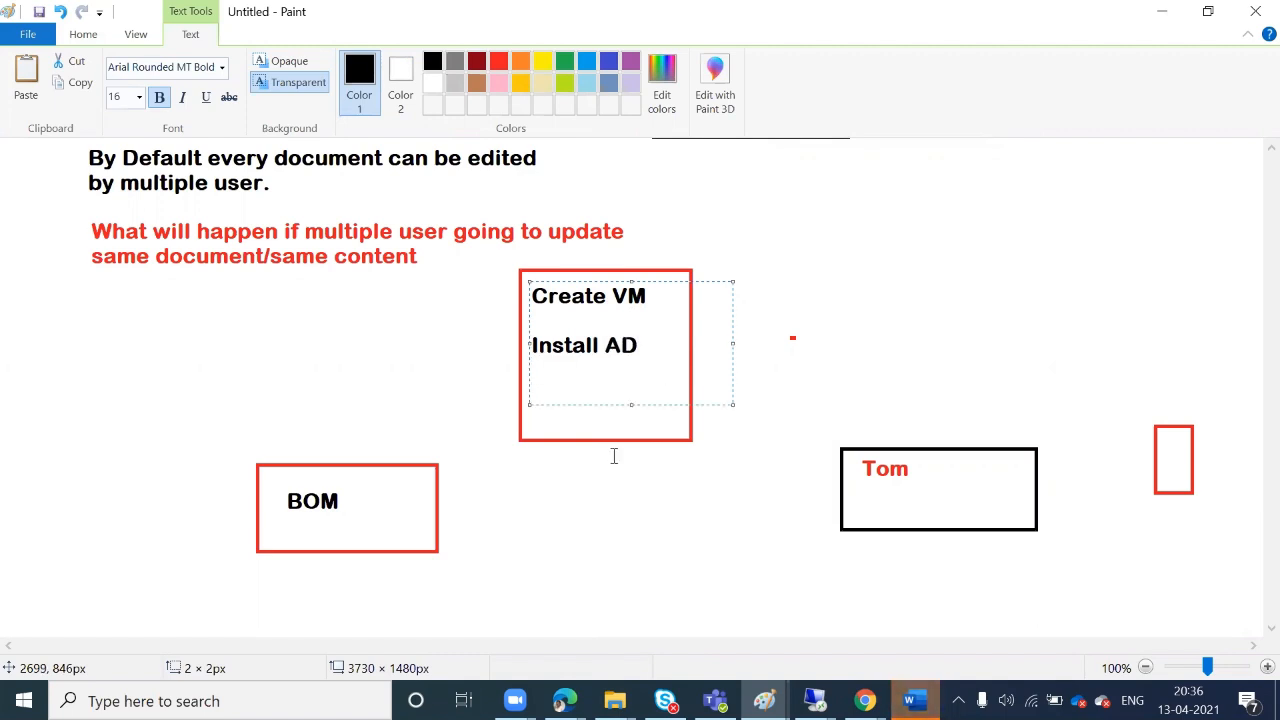
{"action": "type", "text": "Install SQL"}
{"action": "key", "text": "Return"}
{"action": "type", "text": "Instal"}
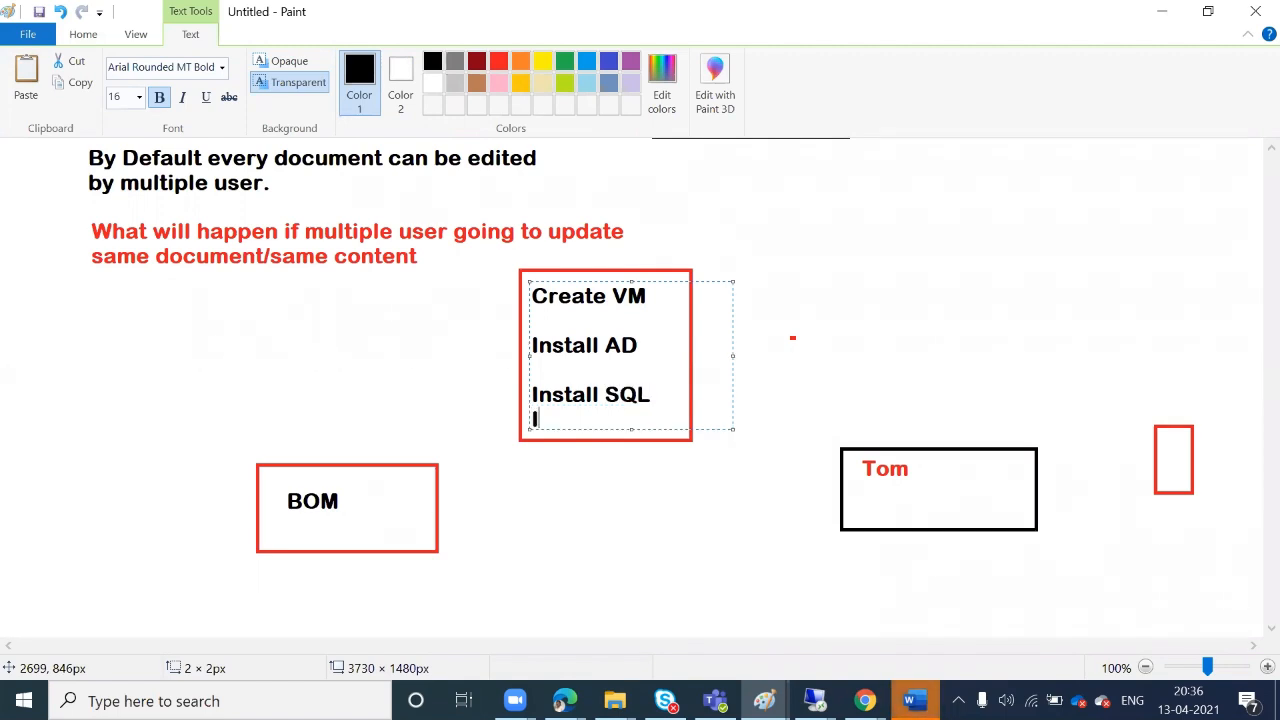
{"action": "type", "text": "l SP"}
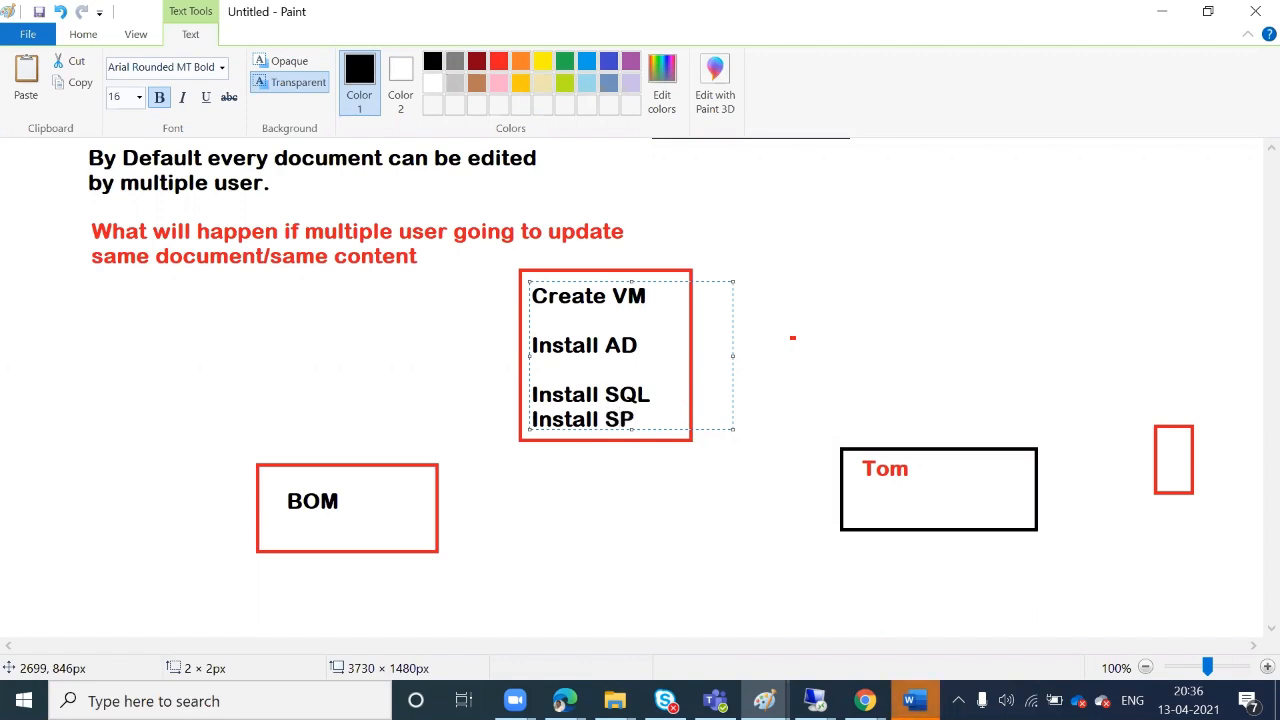
{"action": "left_click", "coordinate": [773, 343]}
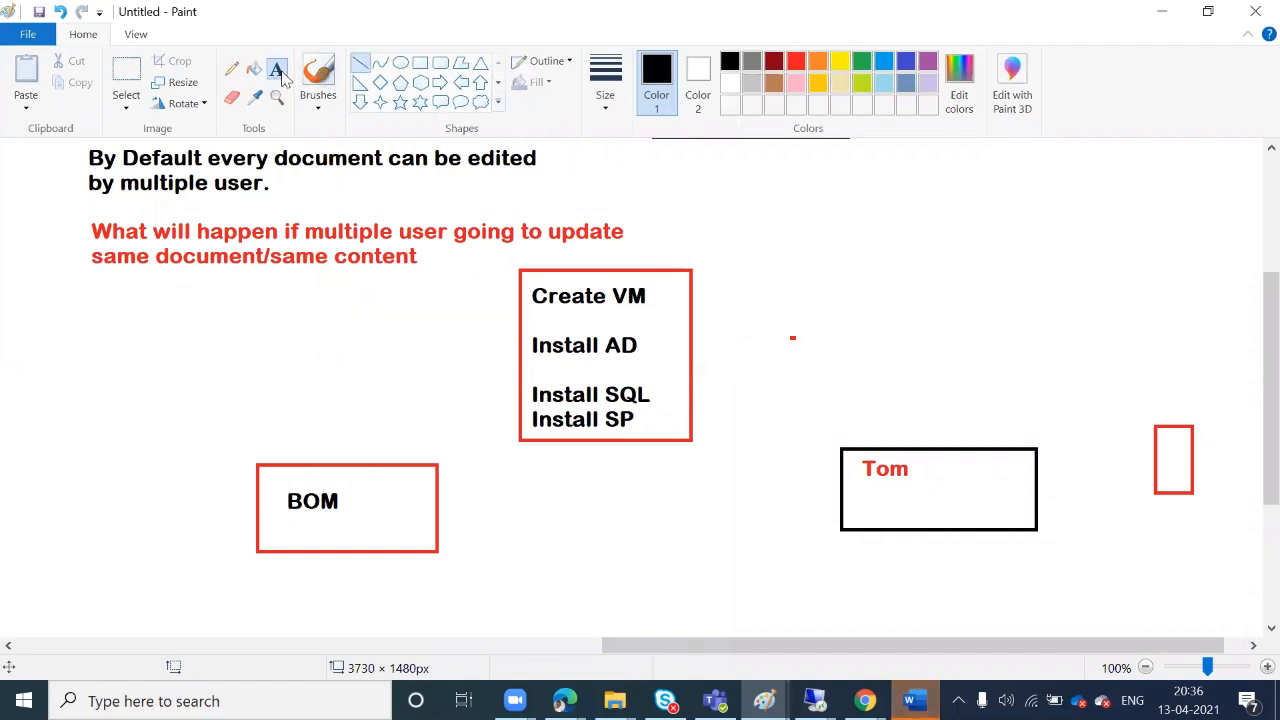
{"action": "left_click", "coordinate": [861, 61]}
{"action": "left_click", "coordinate": [664, 292]}
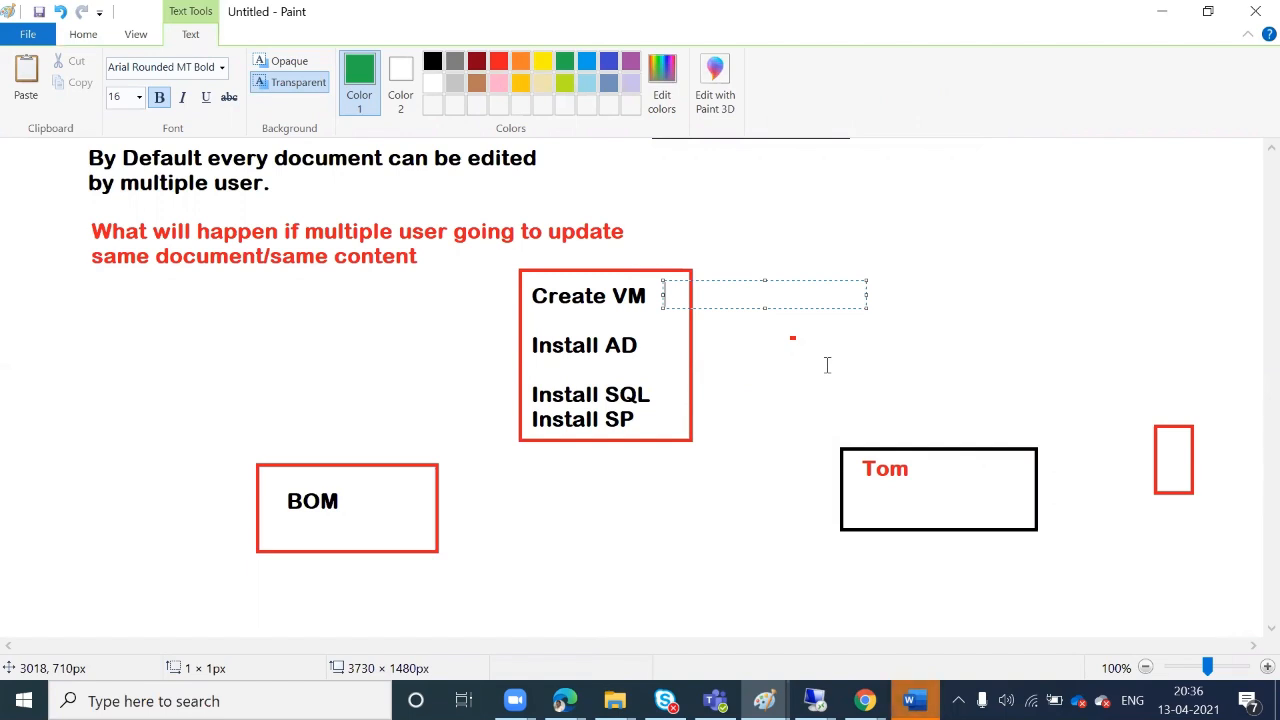
{"action": "type", "text": "Done"}
{"action": "left_click", "coordinate": [757, 407]}
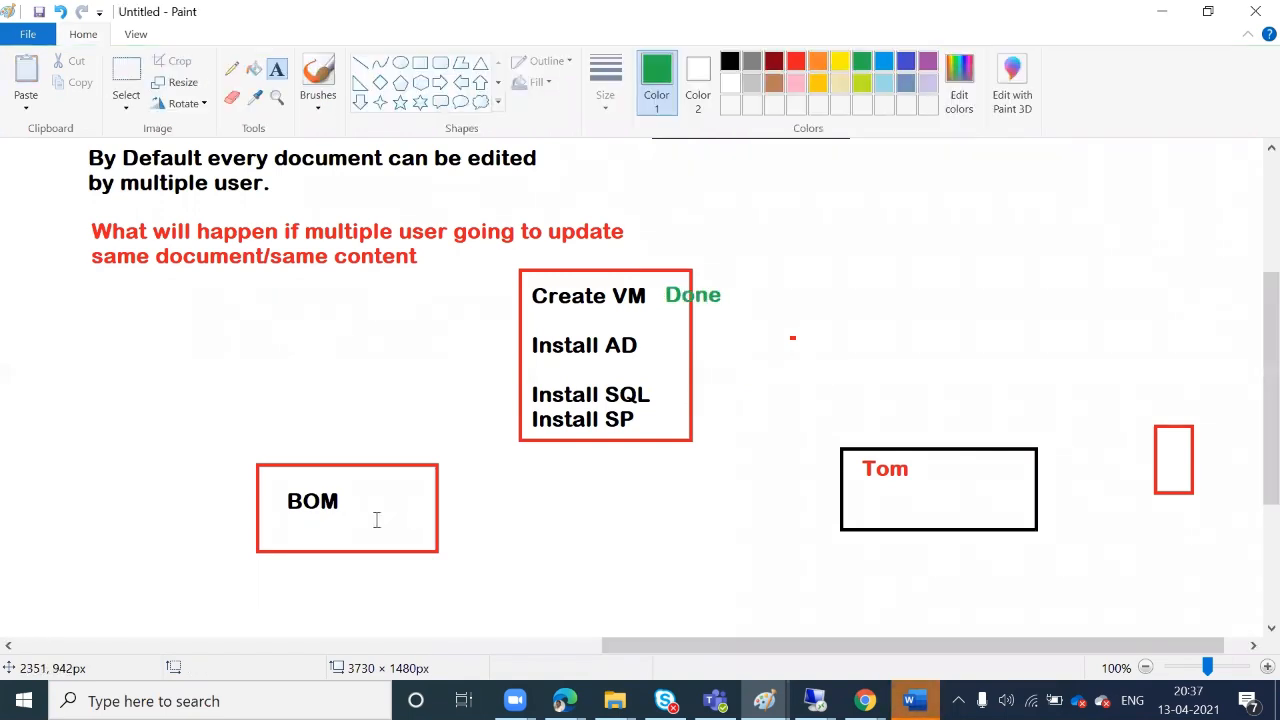
{"action": "left_click", "coordinate": [668, 333]}
{"action": "type", "text": "D"}
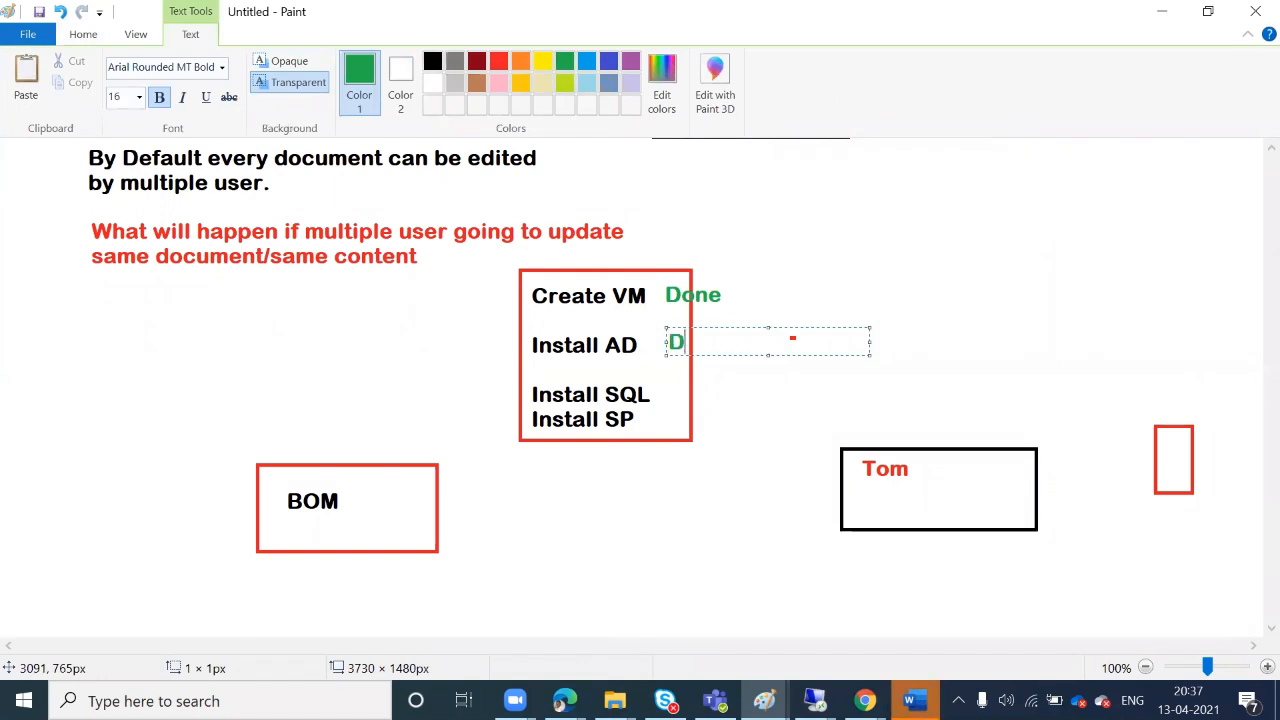
{"action": "type", "text": "one"}
{"action": "left_click", "coordinate": [829, 421]}
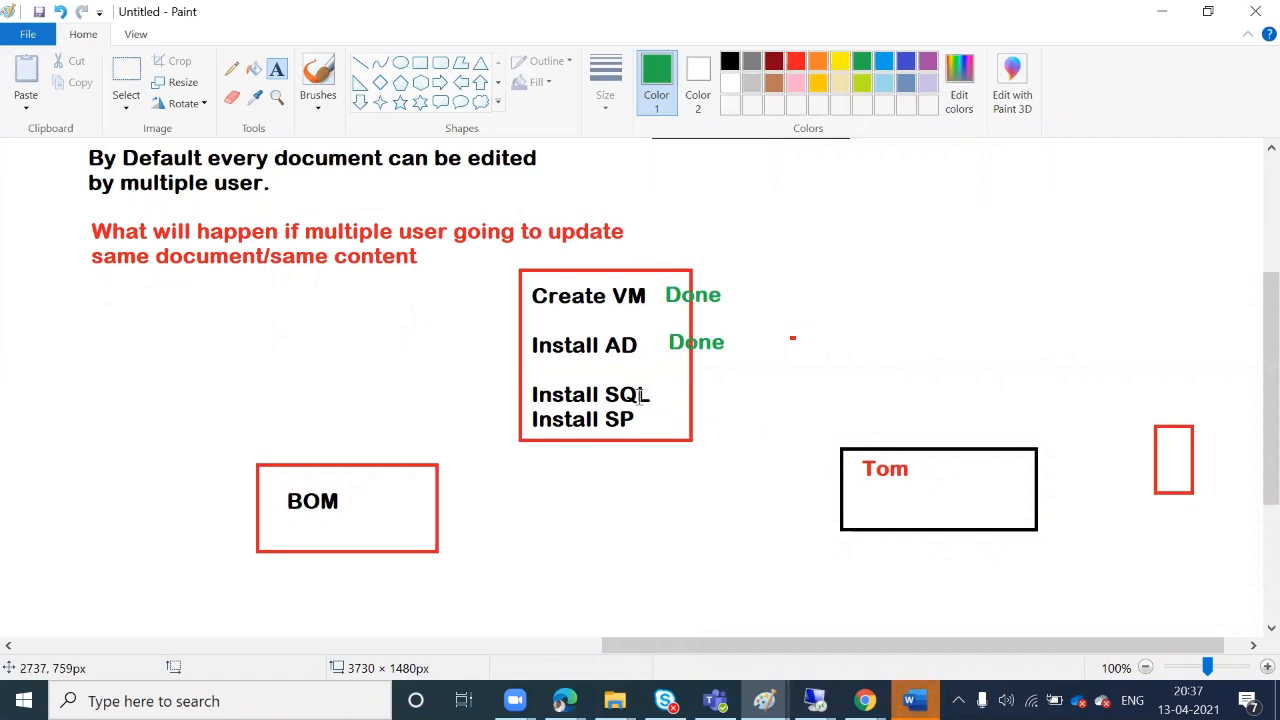
{"action": "left_click", "coordinate": [678, 378]}
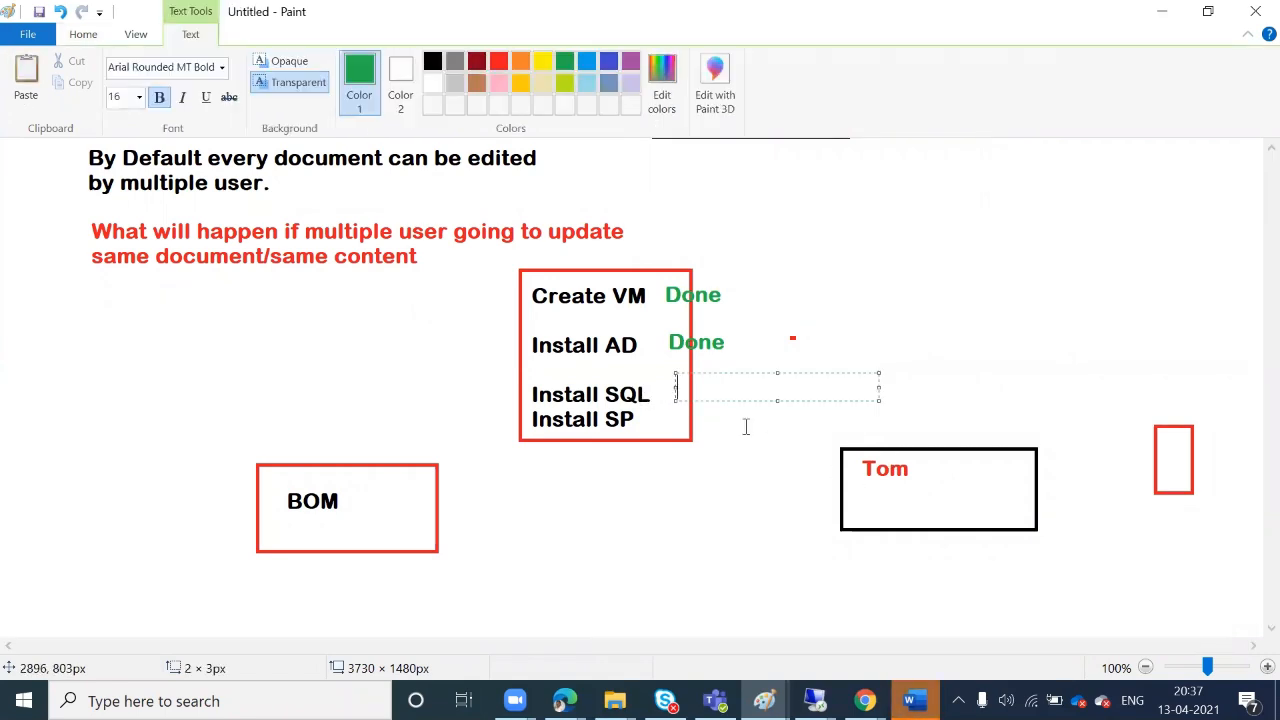
{"action": "type", "text": "Part"}
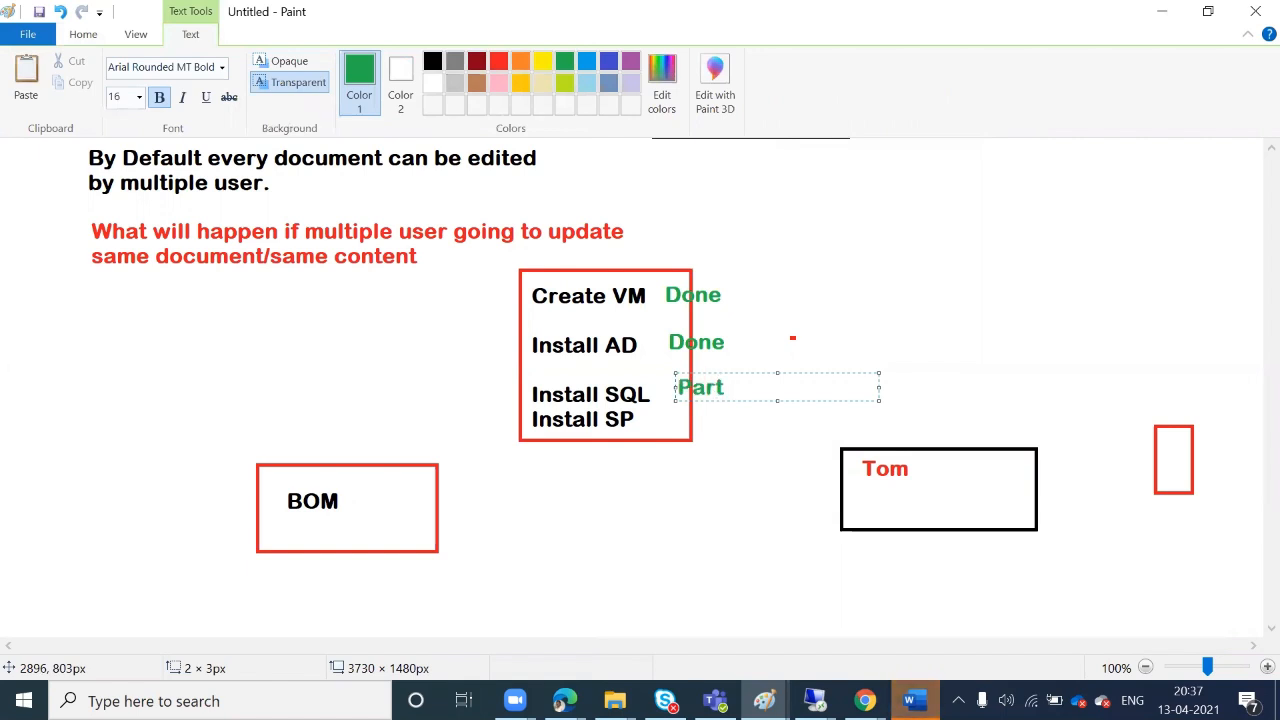
{"action": "type", "text": "iall"}
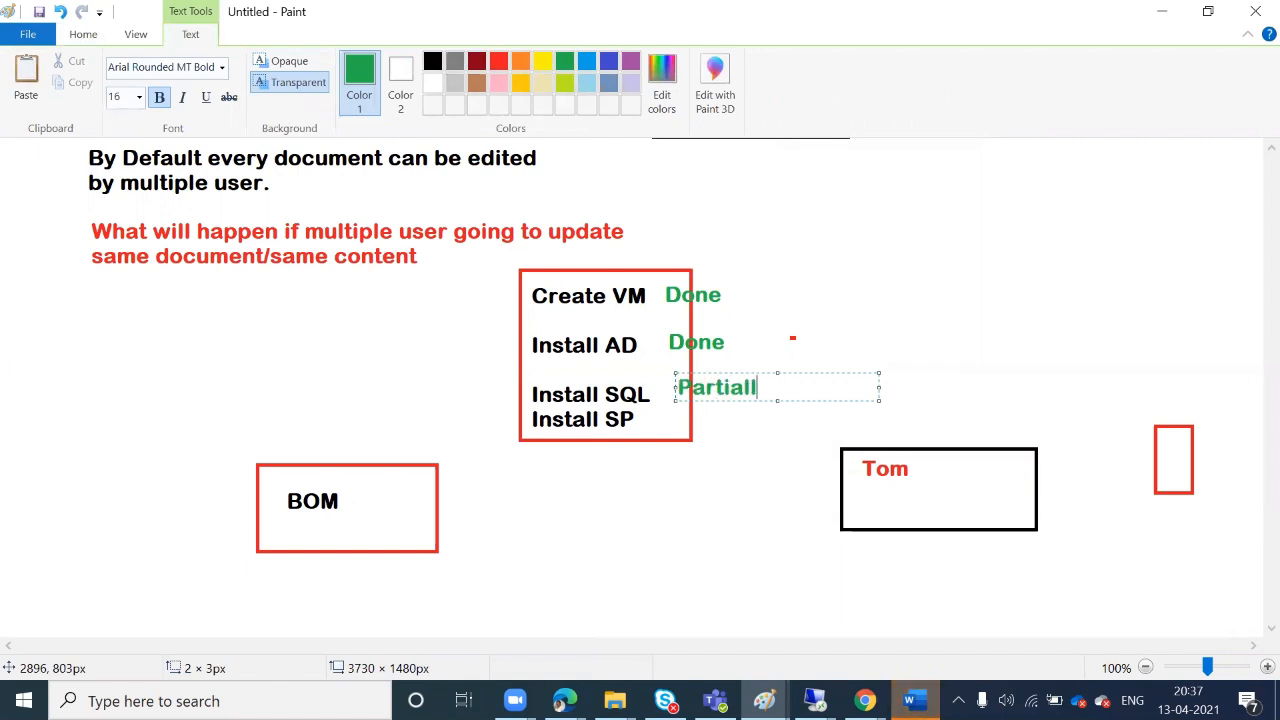
{"action": "type", "text": "y Completed"}
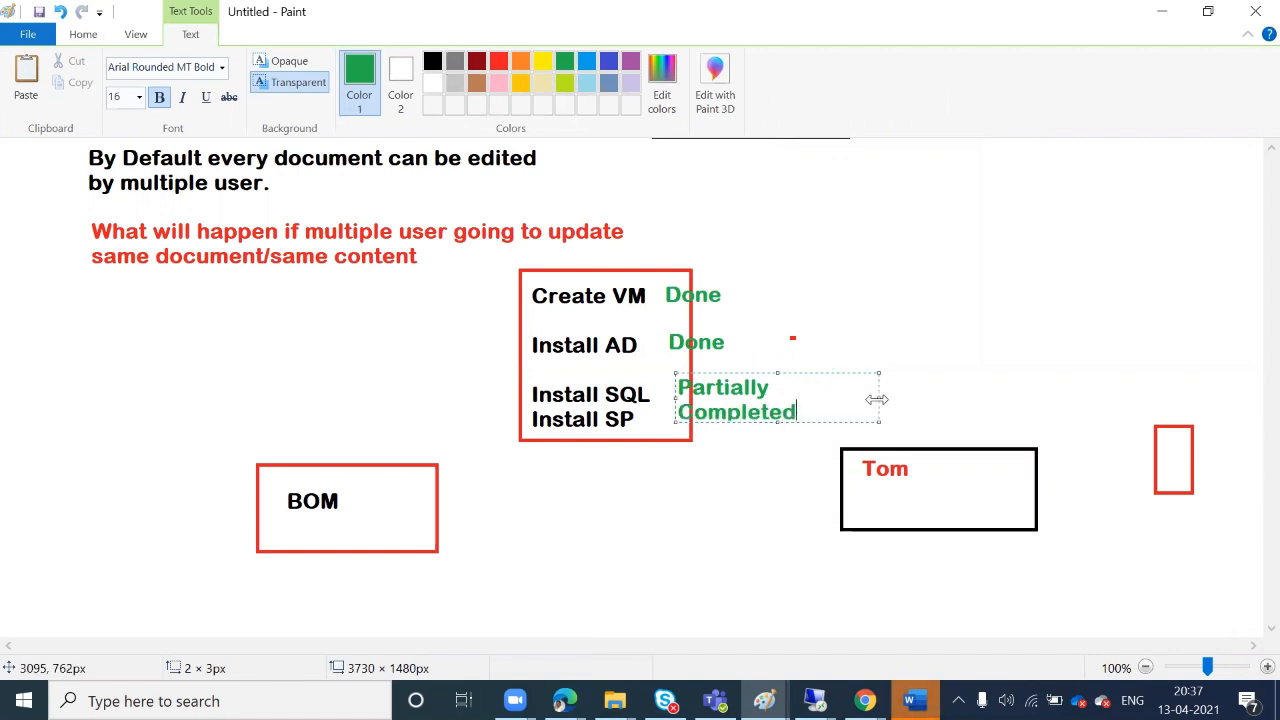
{"action": "key", "text": "ctrl+shift+Left"}
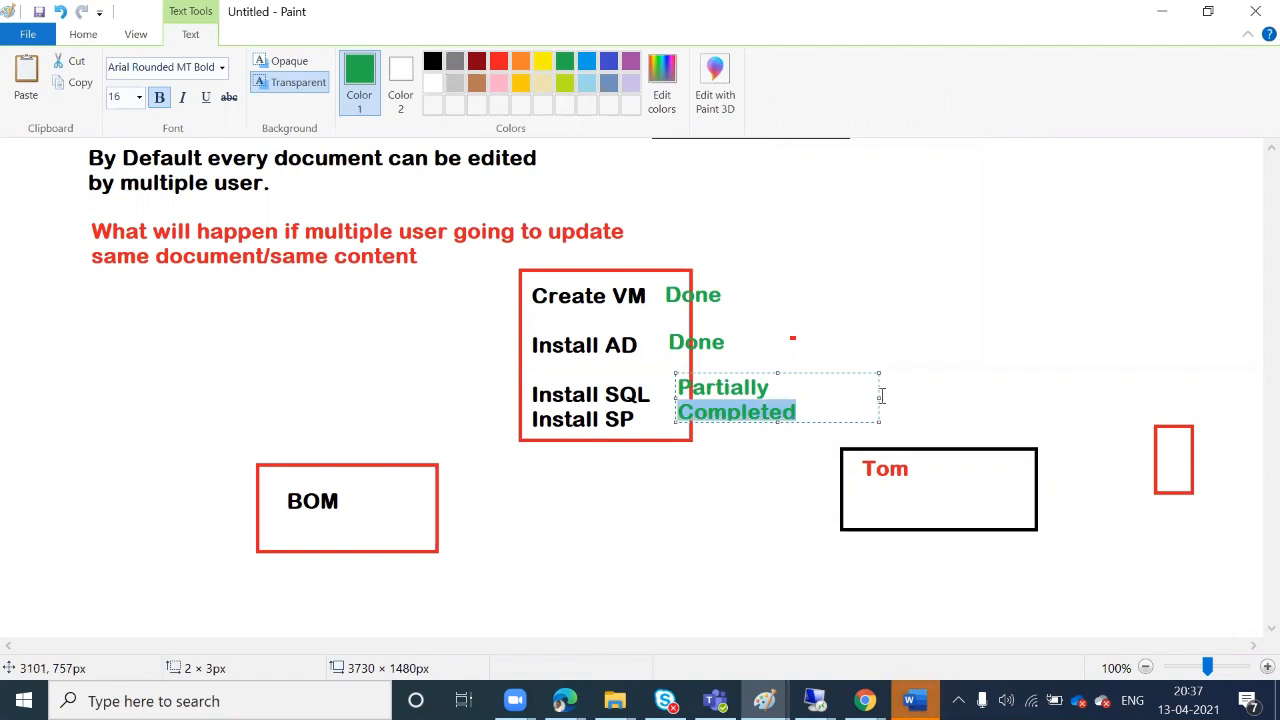
{"action": "left_click_drag", "start_coordinate": [879, 396], "coordinate": [1073, 397]}
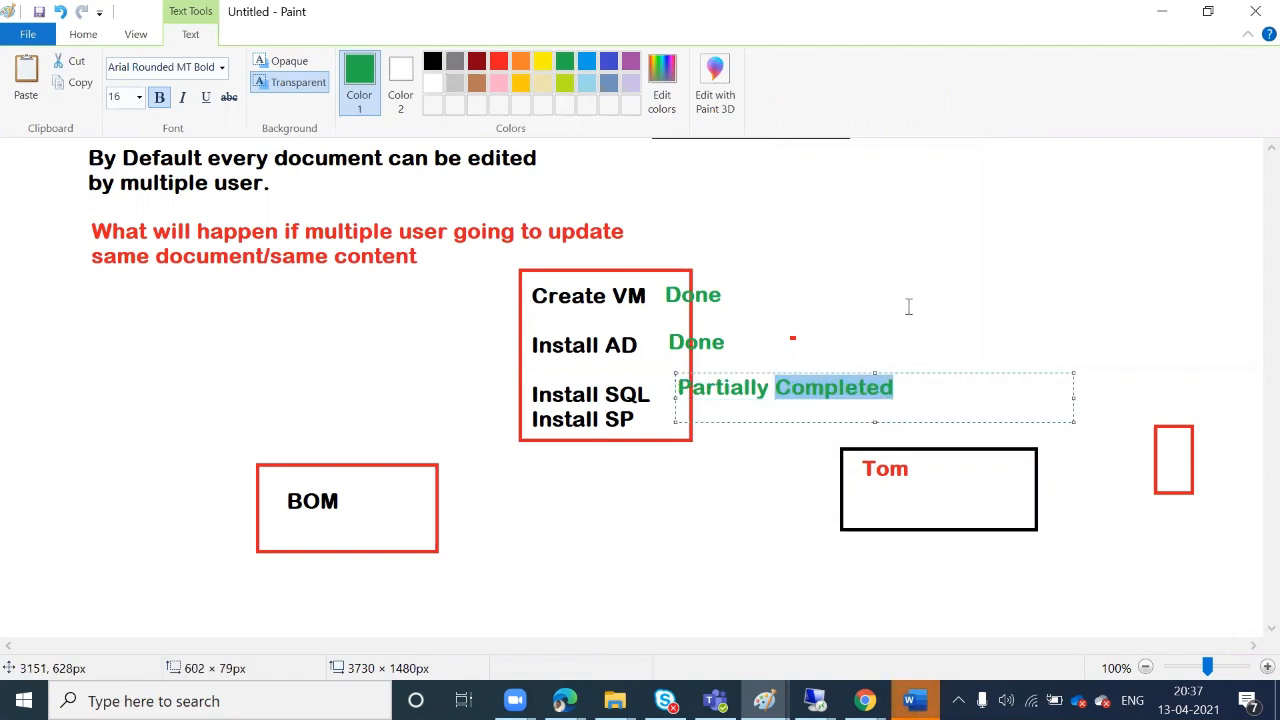
{"action": "left_click", "coordinate": [909, 307]}
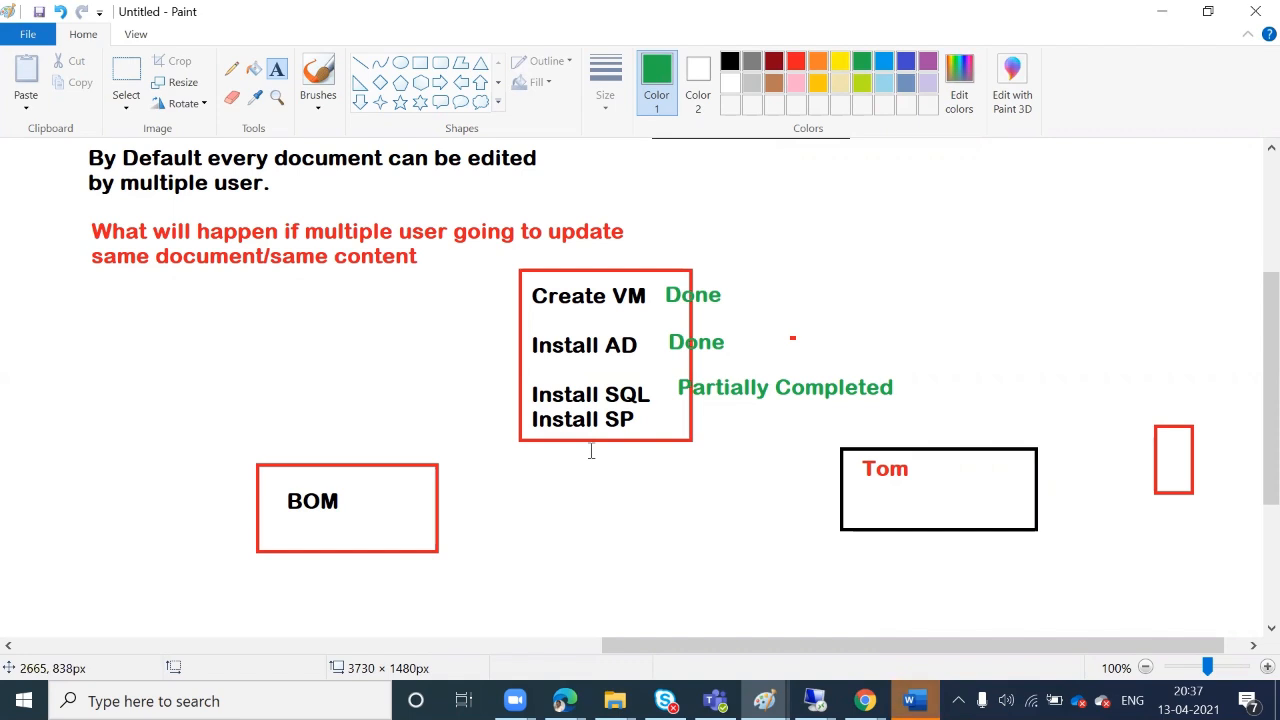
Append '/ Some Issues / Completed' to the green Install SQL status on one line
{"action": "left_click", "coordinate": [903, 386]}
{"action": "type", "text": "/ Some"}
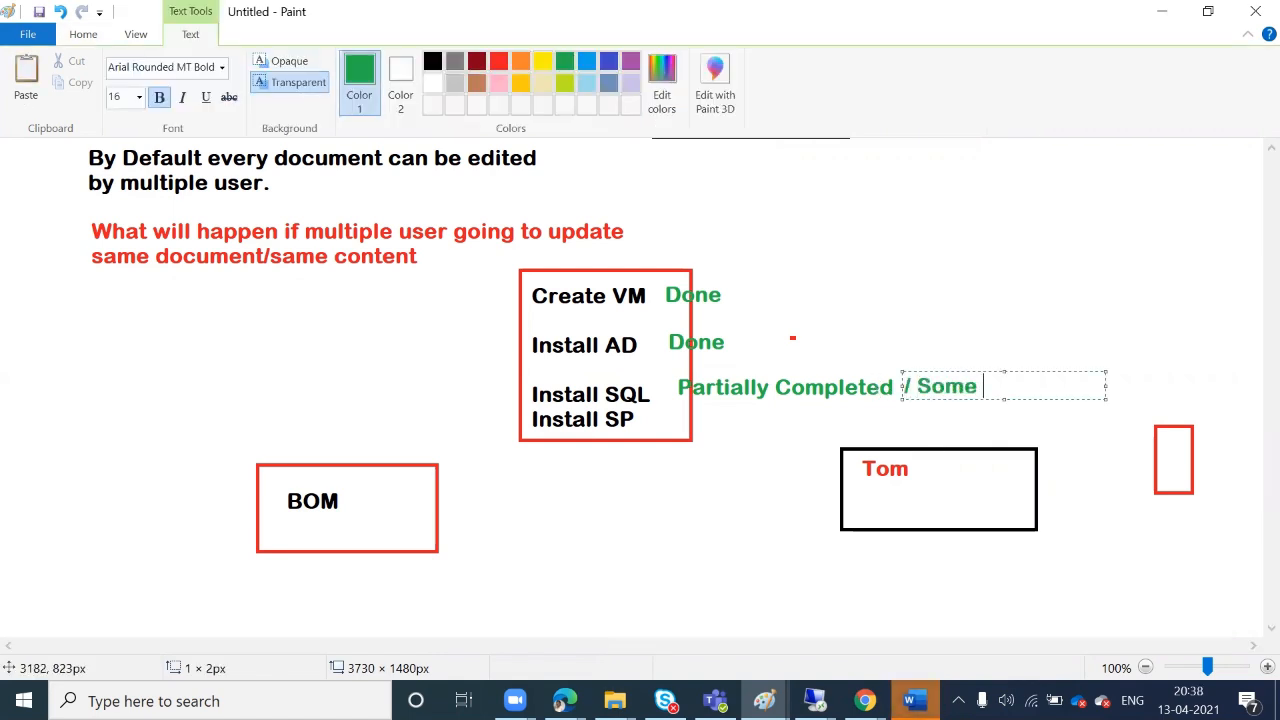
{"action": "type", "text": " Issyues"}
{"action": "key", "text": "BackSpace"}
{"action": "key", "text": "BackSpace"}
{"action": "key", "text": "BackSpace"}
{"action": "key", "text": "BackSpace"}
{"action": "type", "text": "ues / C"}
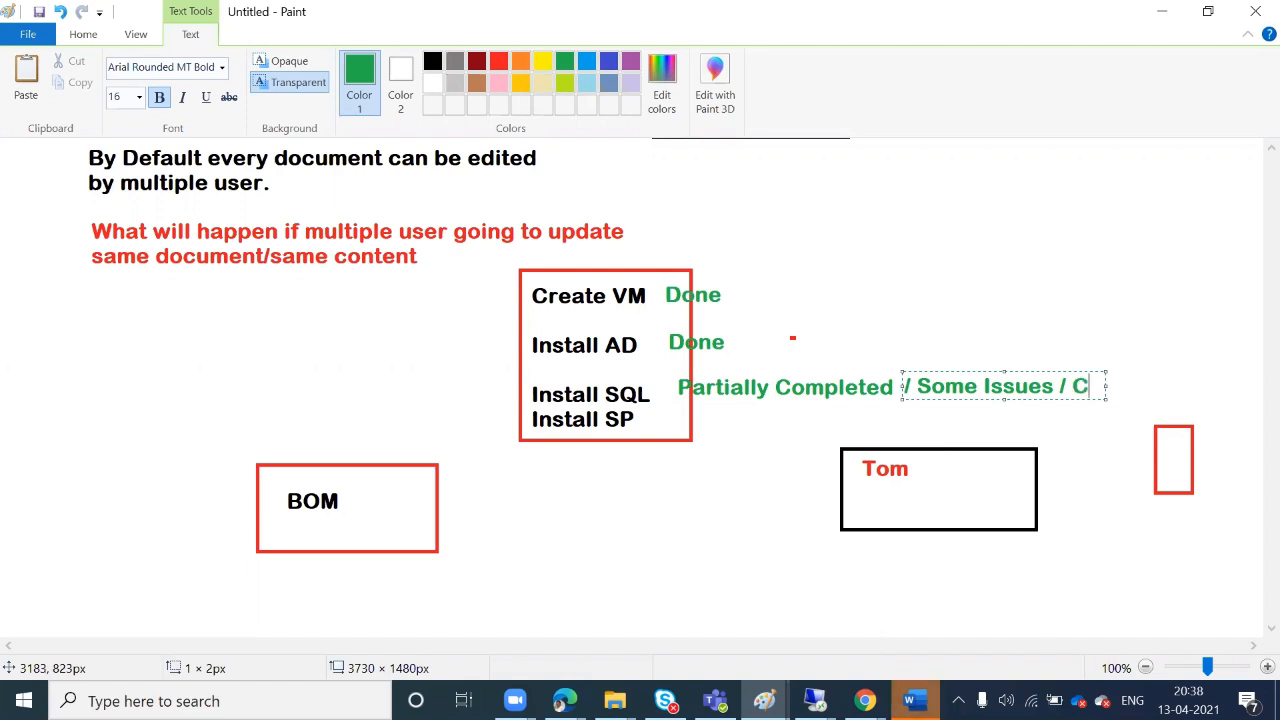
{"action": "type", "text": "omplted"}
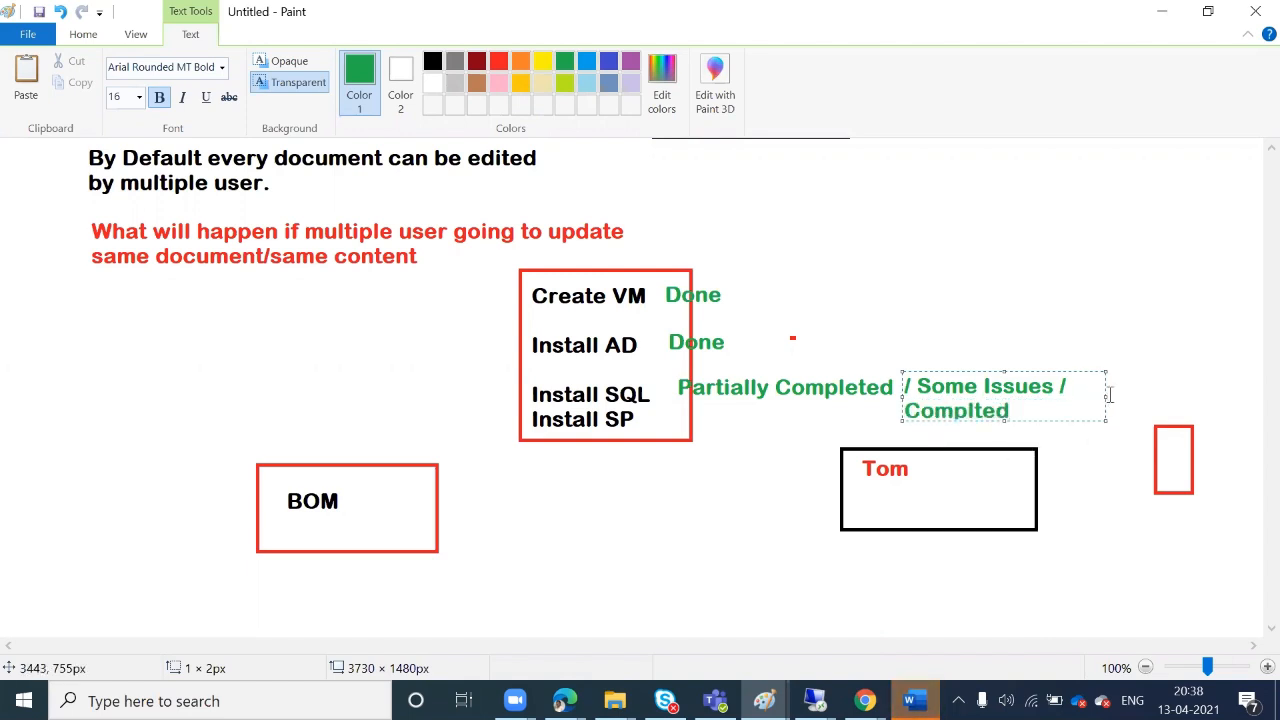
{"action": "left_click_drag", "start_coordinate": [1105, 396], "coordinate": [1246, 393]}
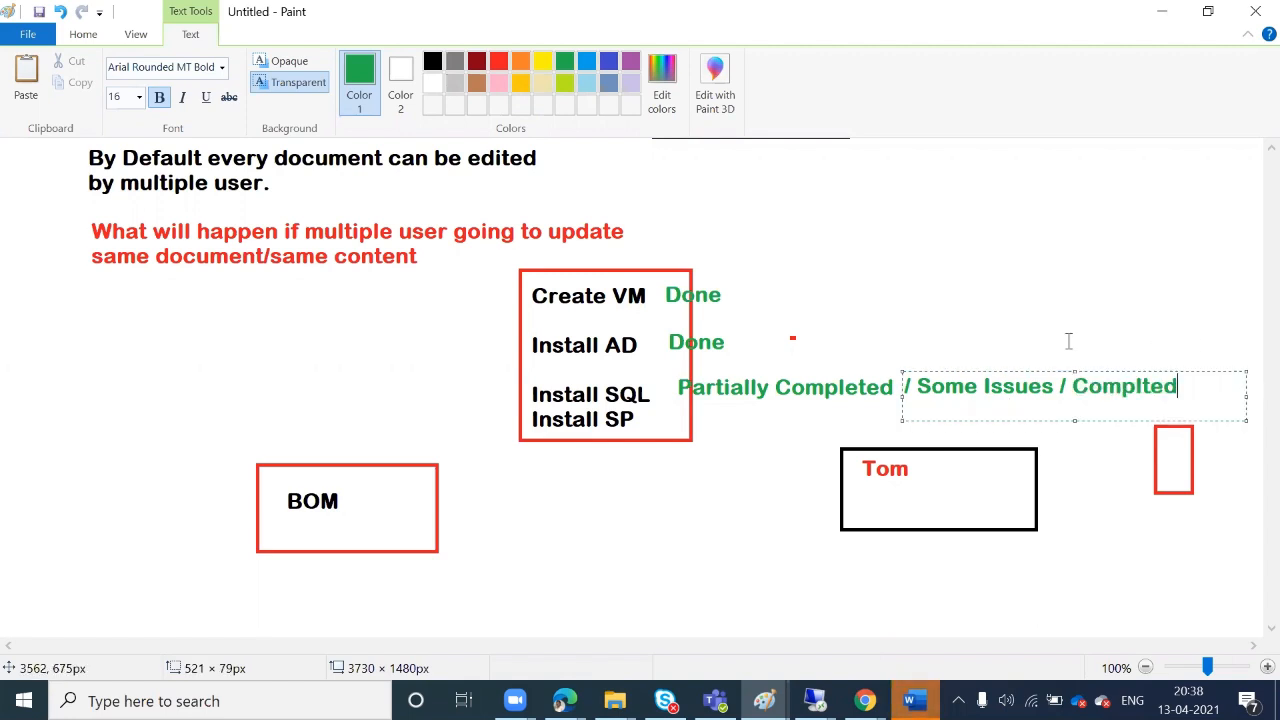
{"action": "left_click", "coordinate": [1141, 386]}
{"action": "type", "text": "e"}
{"action": "left_click", "coordinate": [994, 278]}
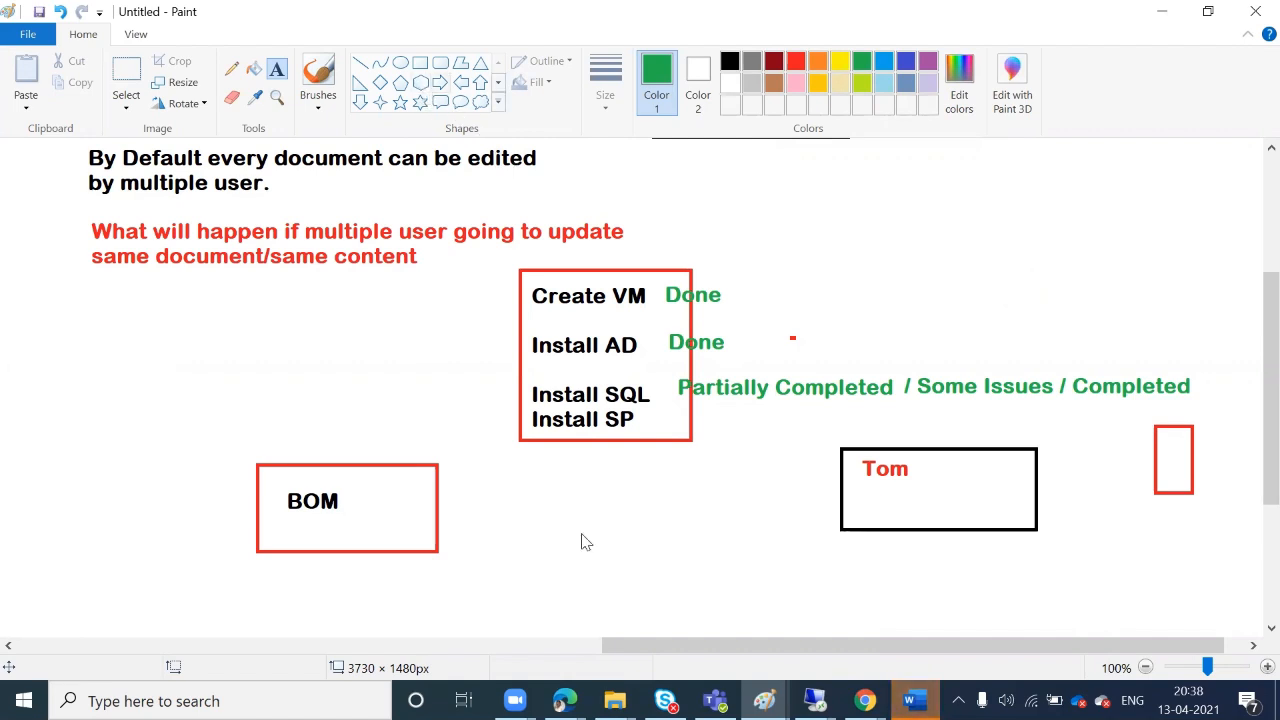
Draw an orange rectangle around Install SQL
{"action": "left_click", "coordinate": [420, 62]}
{"action": "left_click", "coordinate": [817, 62]}
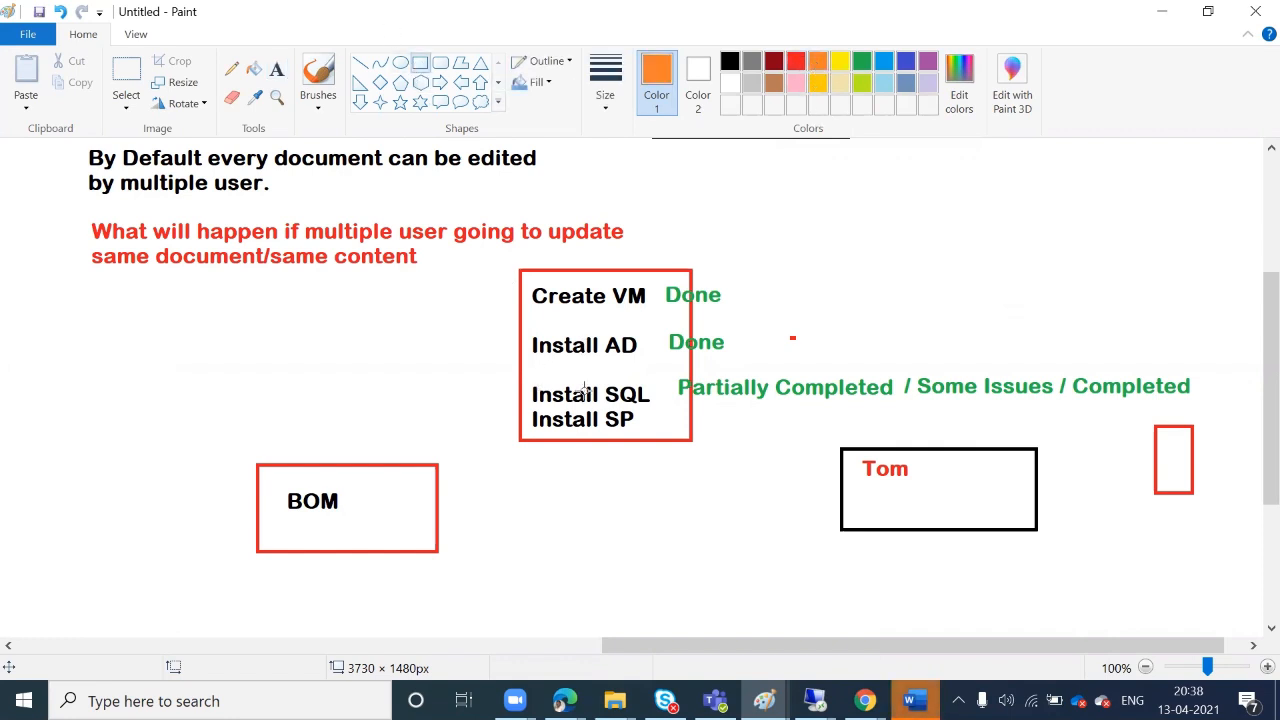
{"action": "left_click_drag", "start_coordinate": [527, 378], "coordinate": [665, 408]}
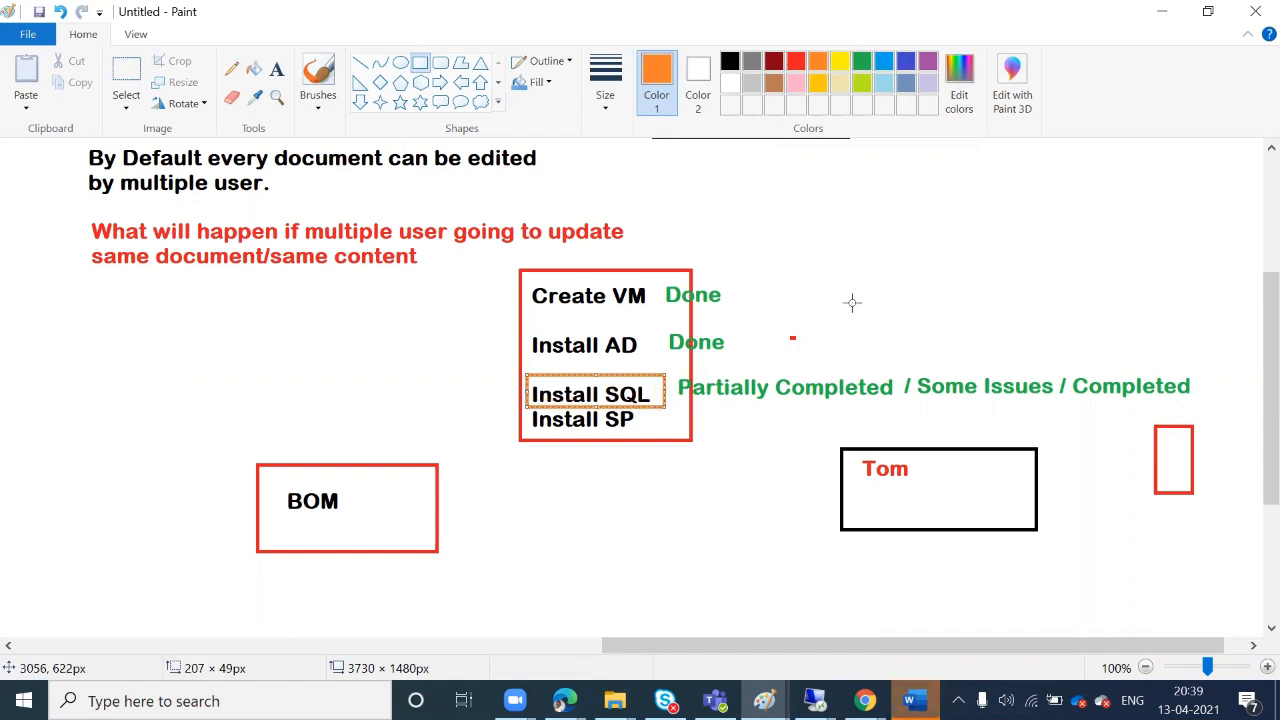
Draw an orange line from the task box's top-right corner toward the upper right
{"action": "left_click", "coordinate": [361, 63]}
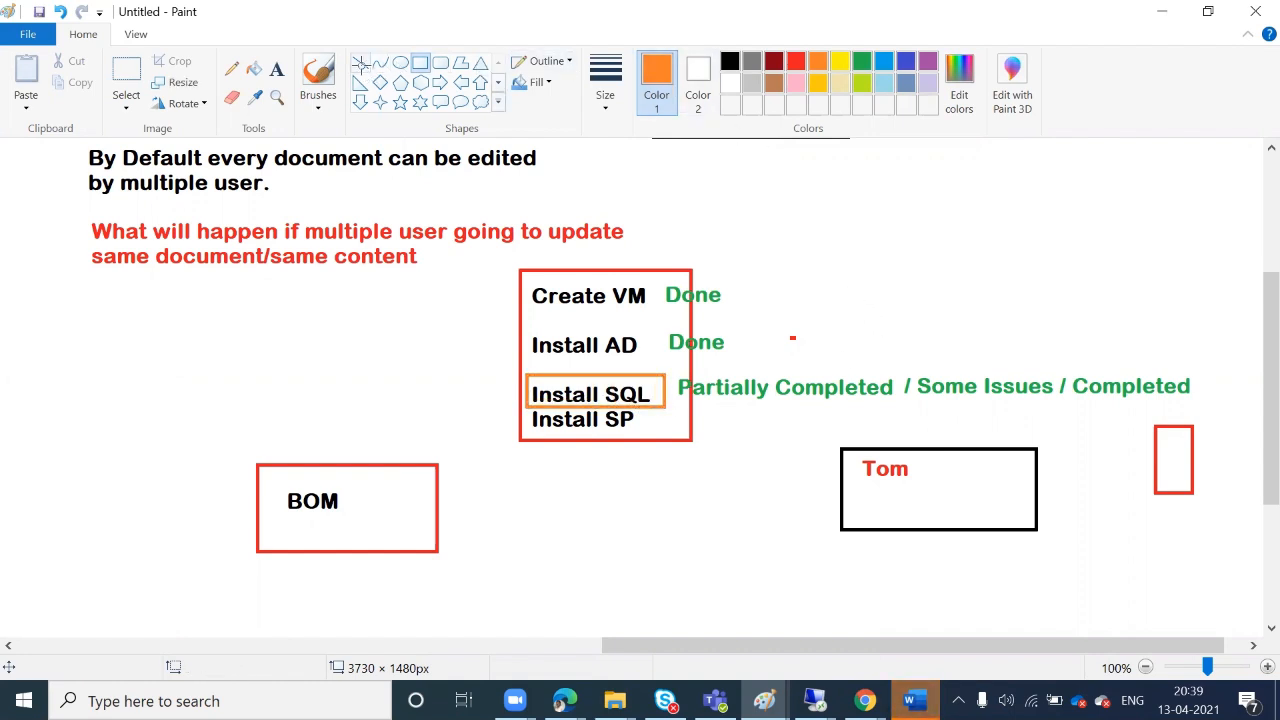
{"action": "left_click_drag", "start_coordinate": [692, 272], "coordinate": [958, 170]}
{"action": "left_click", "coordinate": [1003, 208]}
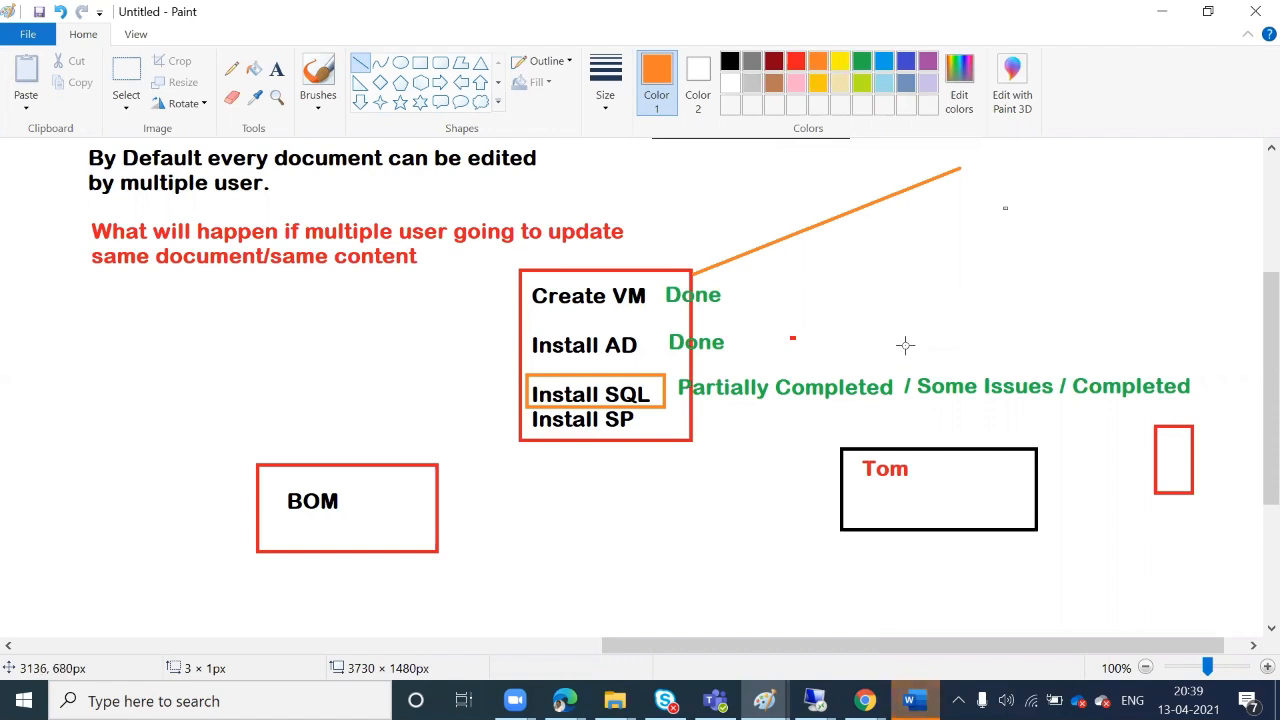
Drag a selection around the notes, task list and orange annotations below Co-authoring
{"action": "scroll", "coordinate": [900, 345], "scroll_direction": "up", "scroll_amount": 3}
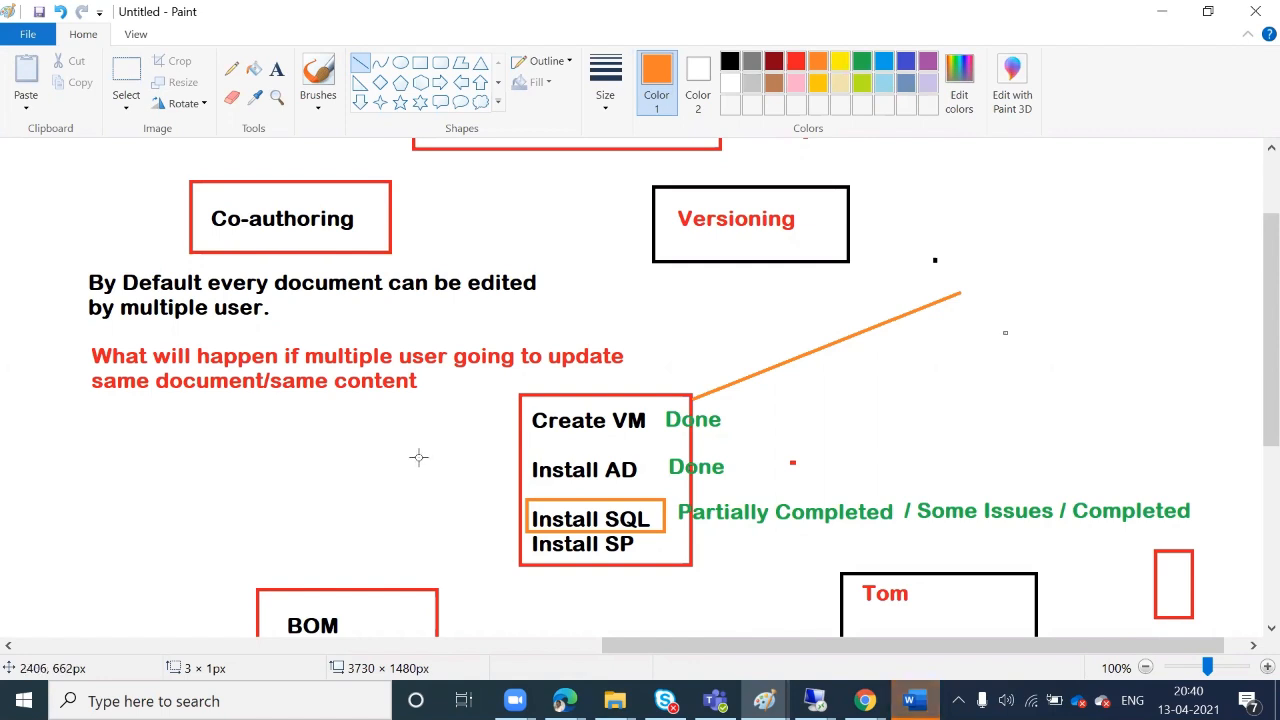
{"action": "scroll", "coordinate": [827, 413], "scroll_direction": "down", "scroll_amount": 5}
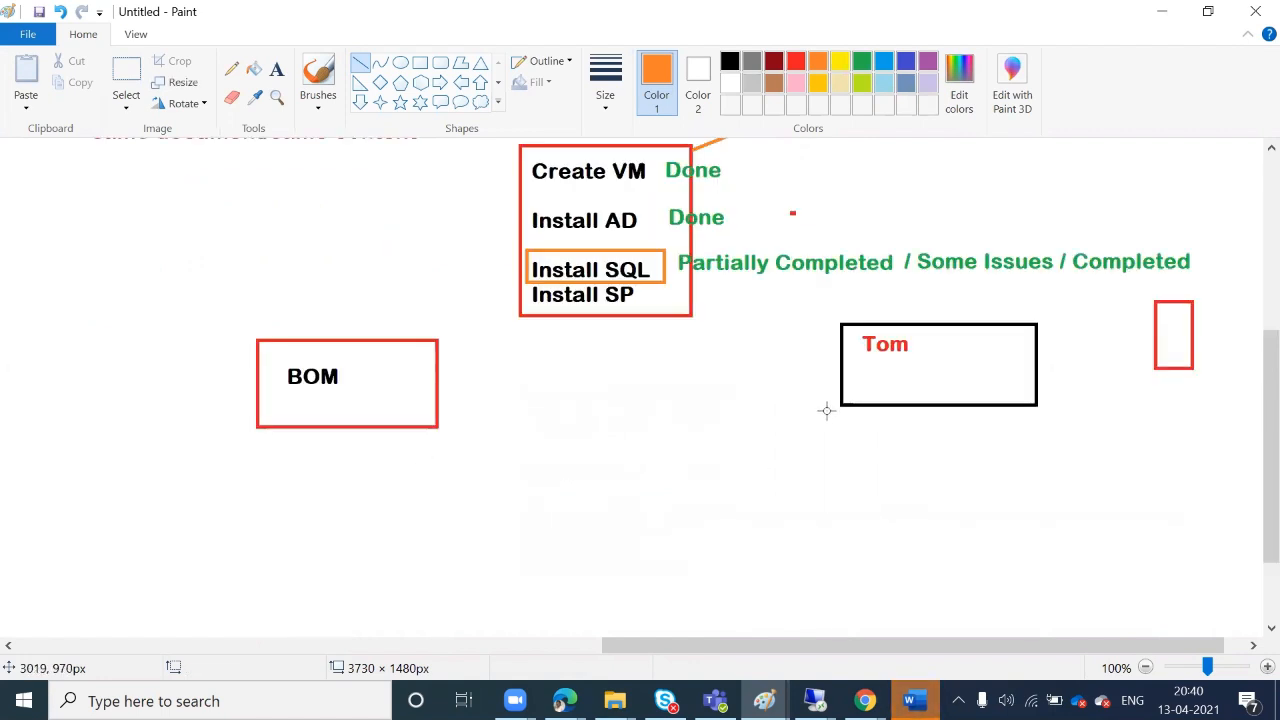
{"action": "scroll", "coordinate": [763, 397], "scroll_direction": "up", "scroll_amount": 3}
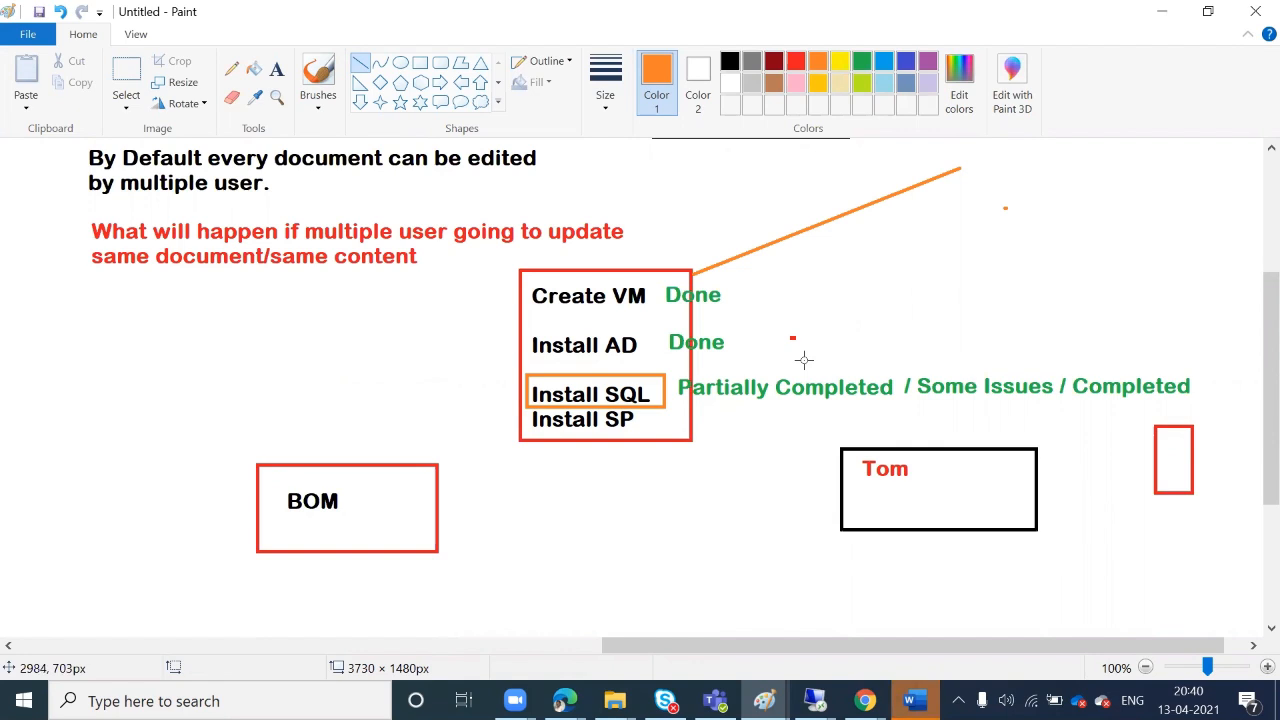
{"action": "scroll", "coordinate": [803, 360], "scroll_direction": "up", "scroll_amount": 5}
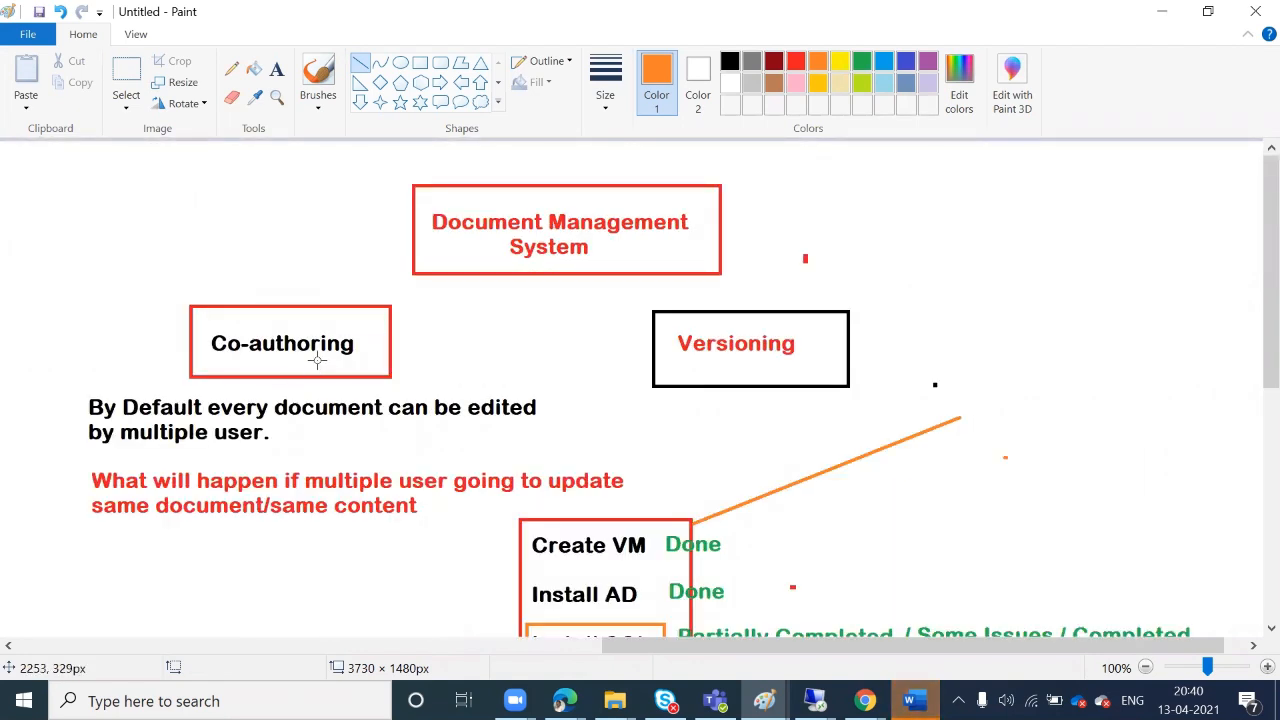
{"action": "scroll", "coordinate": [316, 362], "scroll_direction": "down", "scroll_amount": 3}
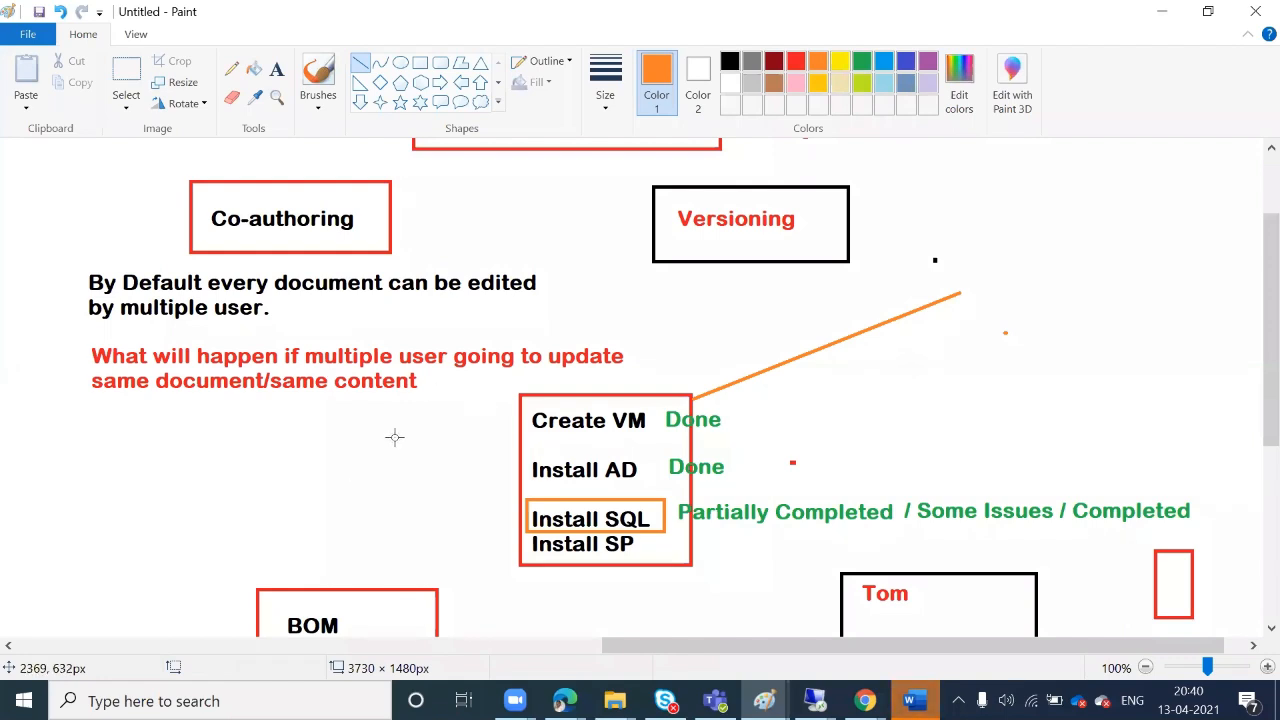
{"action": "left_click", "coordinate": [127, 72]}
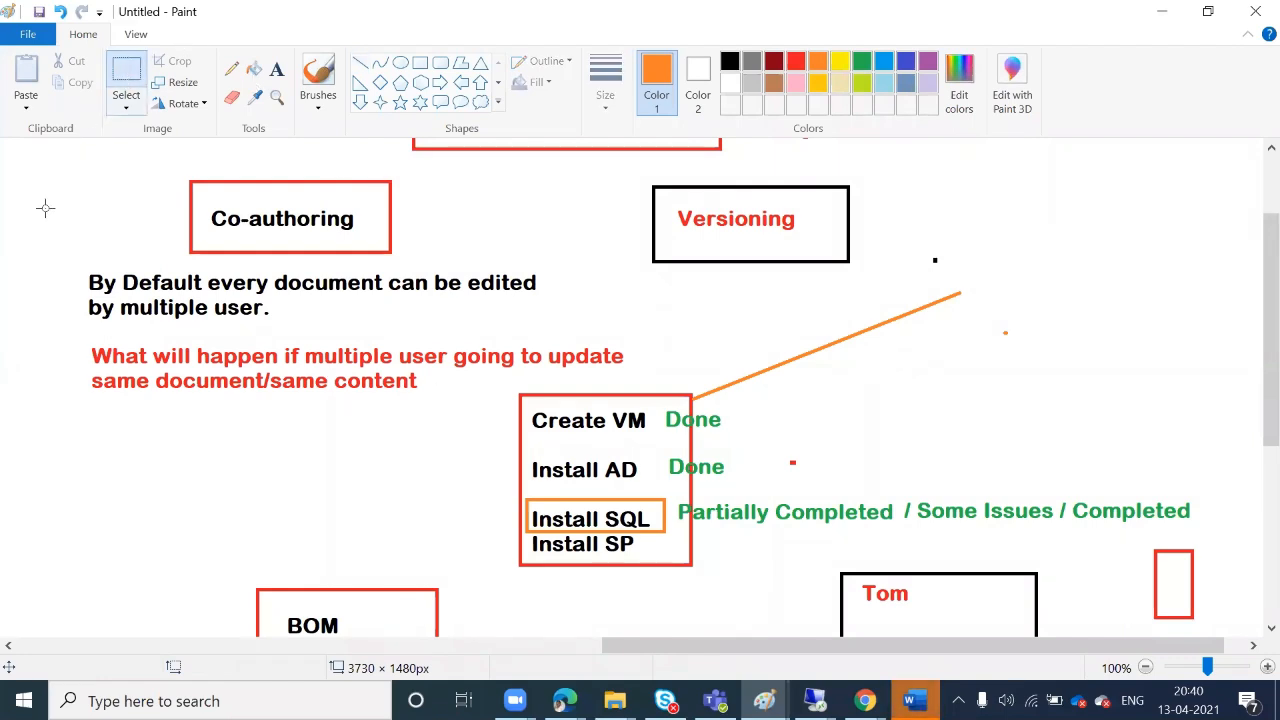
{"action": "left_click_drag", "start_coordinate": [56, 268], "coordinate": [1262, 715]}
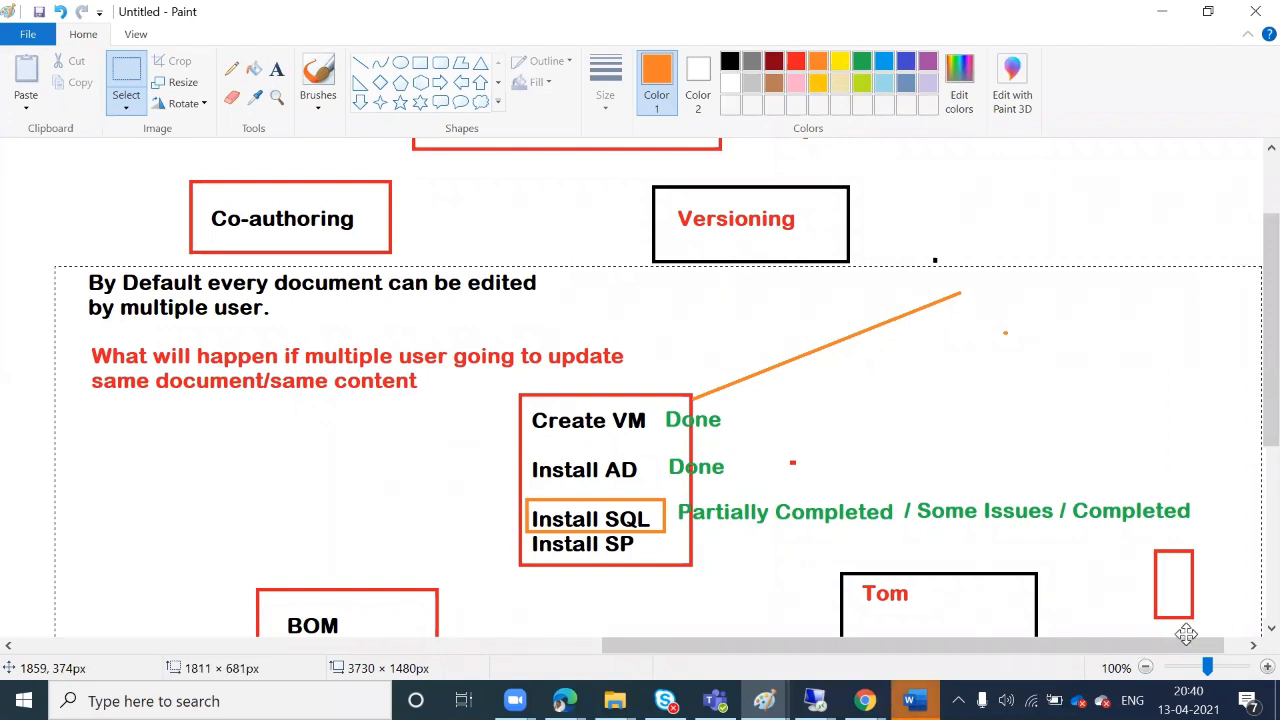
Lower the notes-and-tasks block and draw two side-by-side empty orange boxes beneath Co-authoring
{"action": "left_click_drag", "start_coordinate": [422, 335], "coordinate": [429, 545]}
{"action": "left_click", "coordinate": [362, 354]}
{"action": "left_click", "coordinate": [420, 62]}
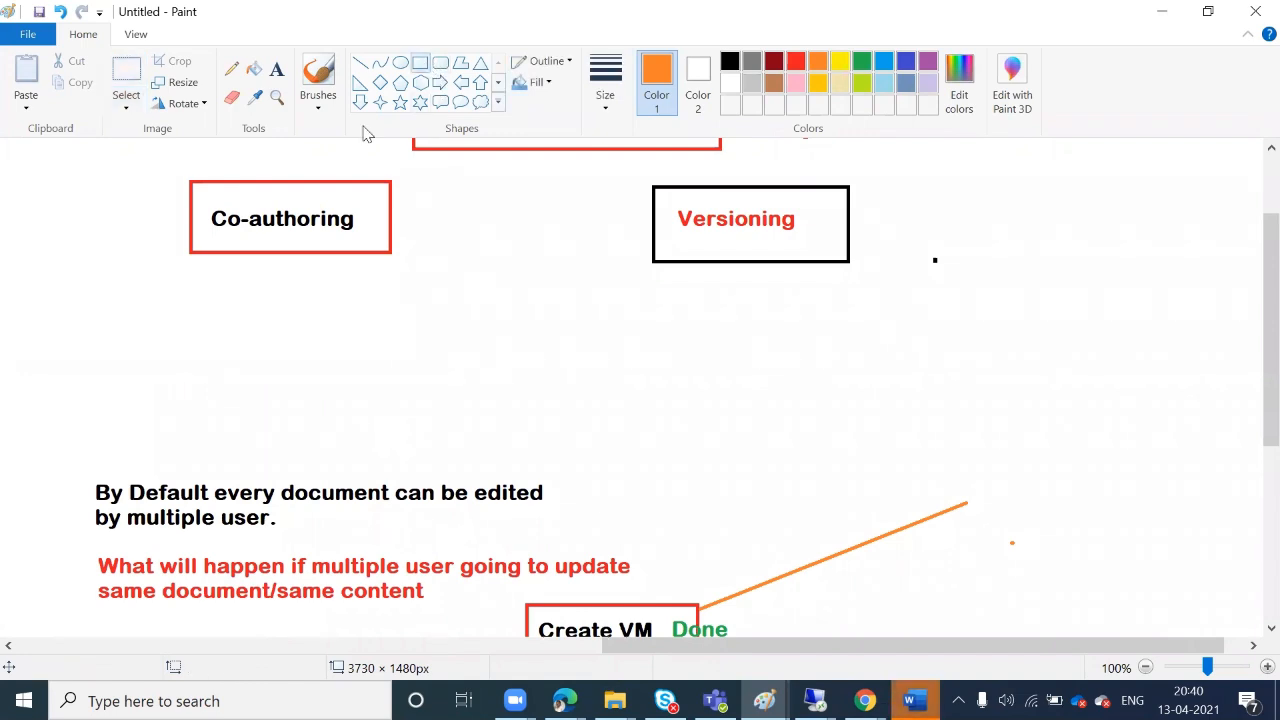
{"action": "left_click_drag", "start_coordinate": [25, 291], "coordinate": [191, 348]}
{"action": "left_click", "coordinate": [360, 280]}
{"action": "left_click_drag", "start_coordinate": [302, 291], "coordinate": [468, 350]}
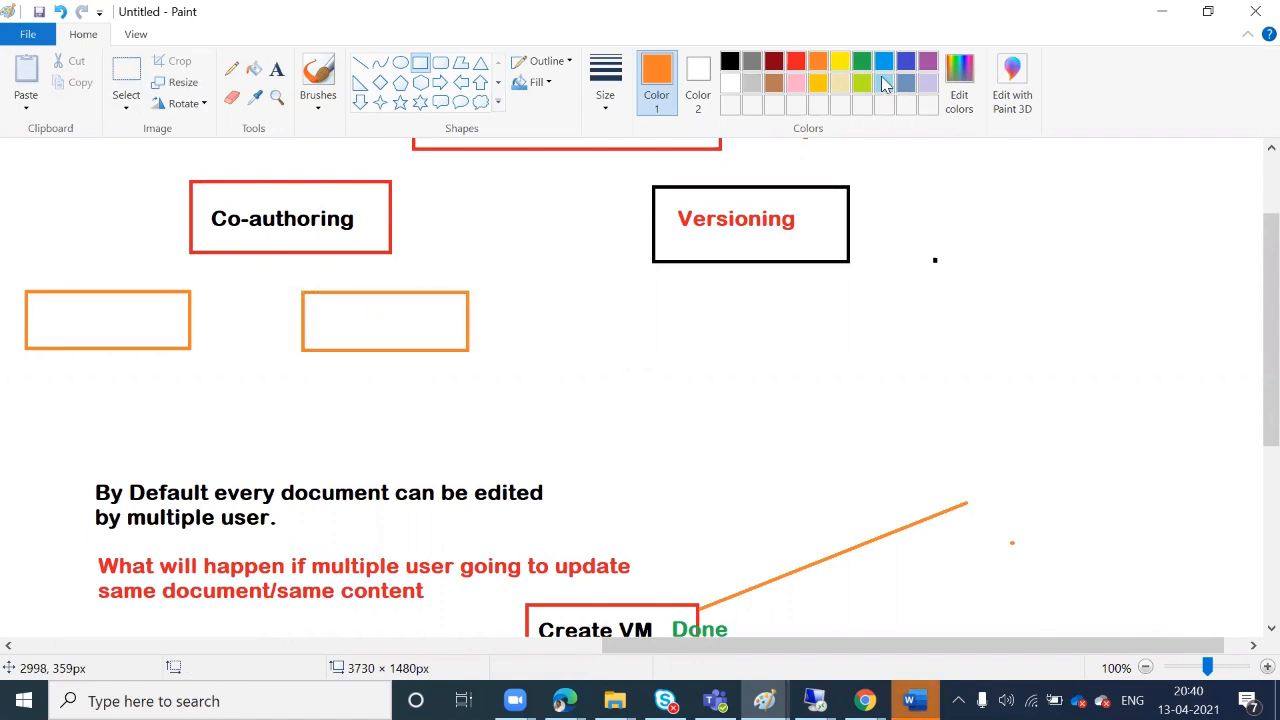
{"action": "left_click", "coordinate": [729, 62]}
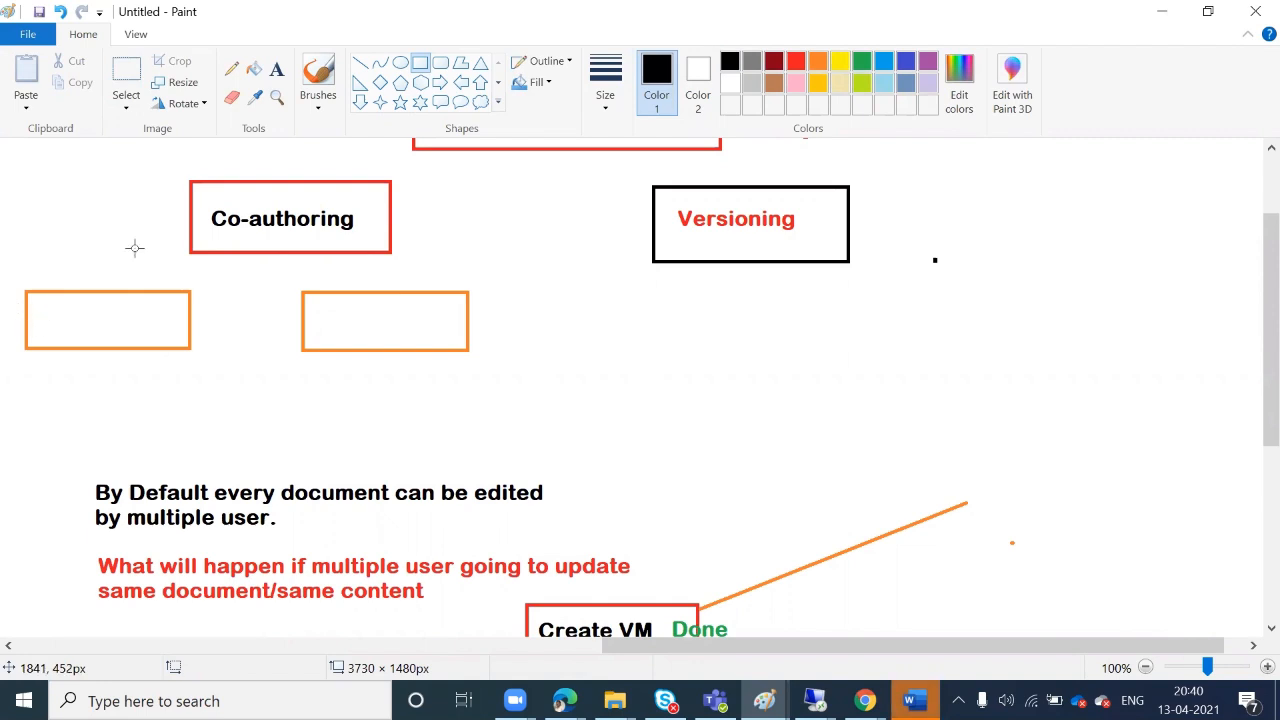
Label the left orange box 'Checkout'
{"action": "left_click", "coordinate": [277, 70]}
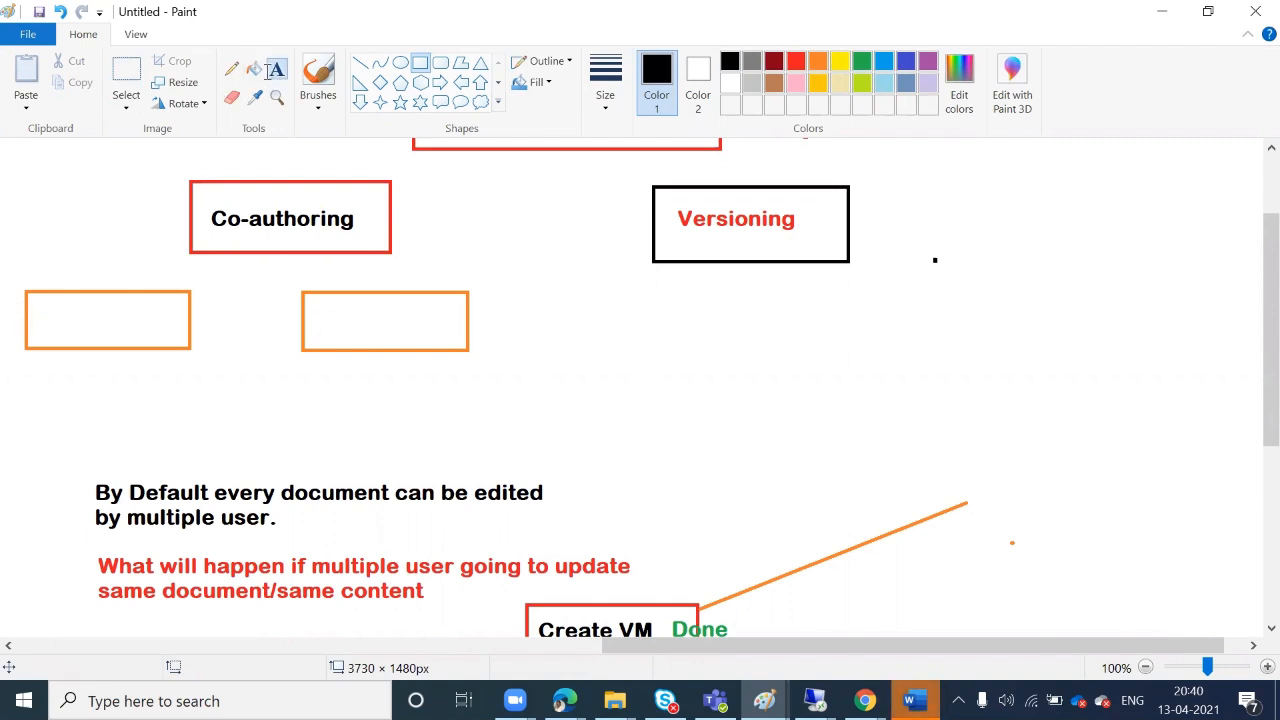
{"action": "left_click", "coordinate": [42, 316]}
{"action": "type", "text": "Ch"}
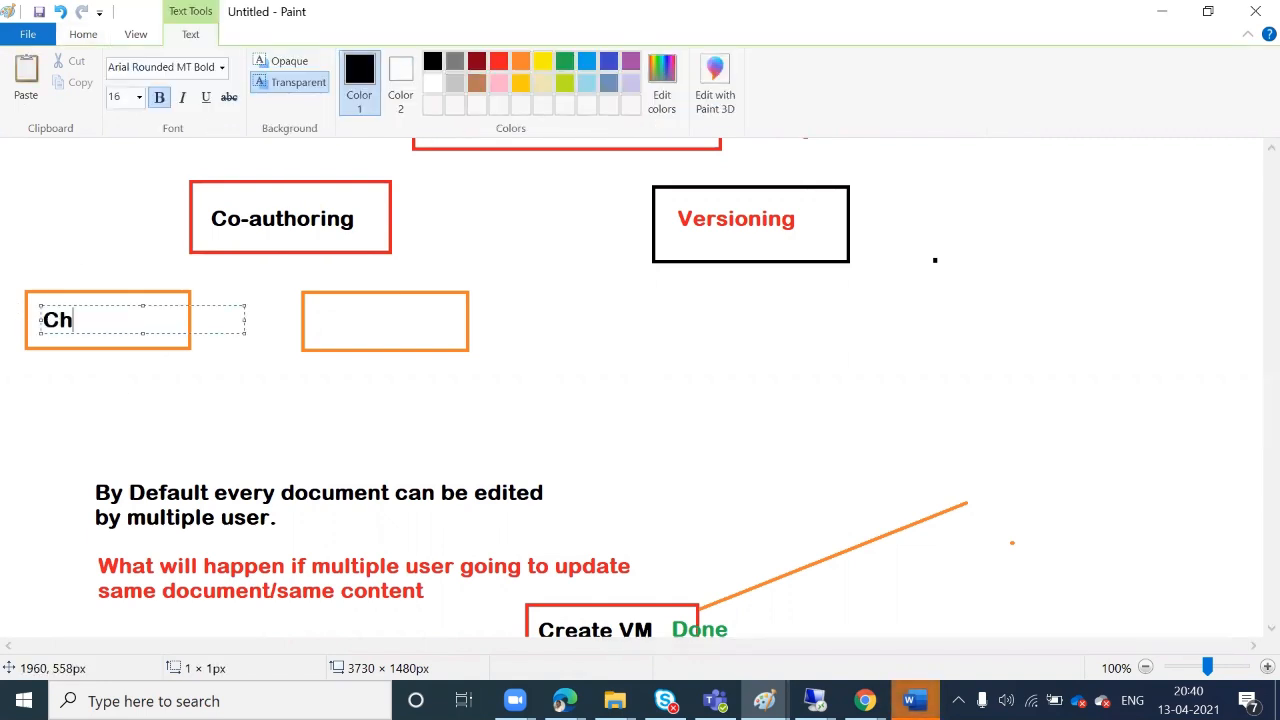
{"action": "type", "text": "eckopu"}
{"action": "key", "text": "BackSpace"}
{"action": "key", "text": "BackSpace"}
{"action": "type", "text": "ut"}
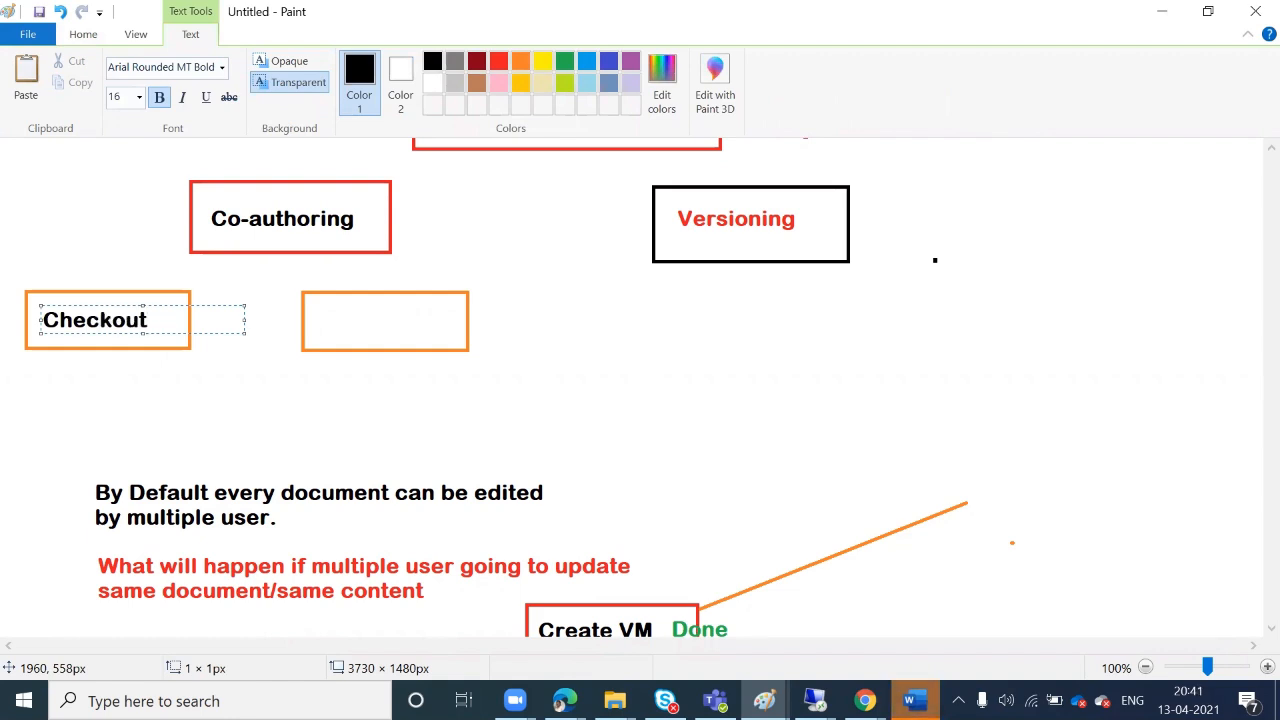
{"action": "left_click", "coordinate": [34, 395]}
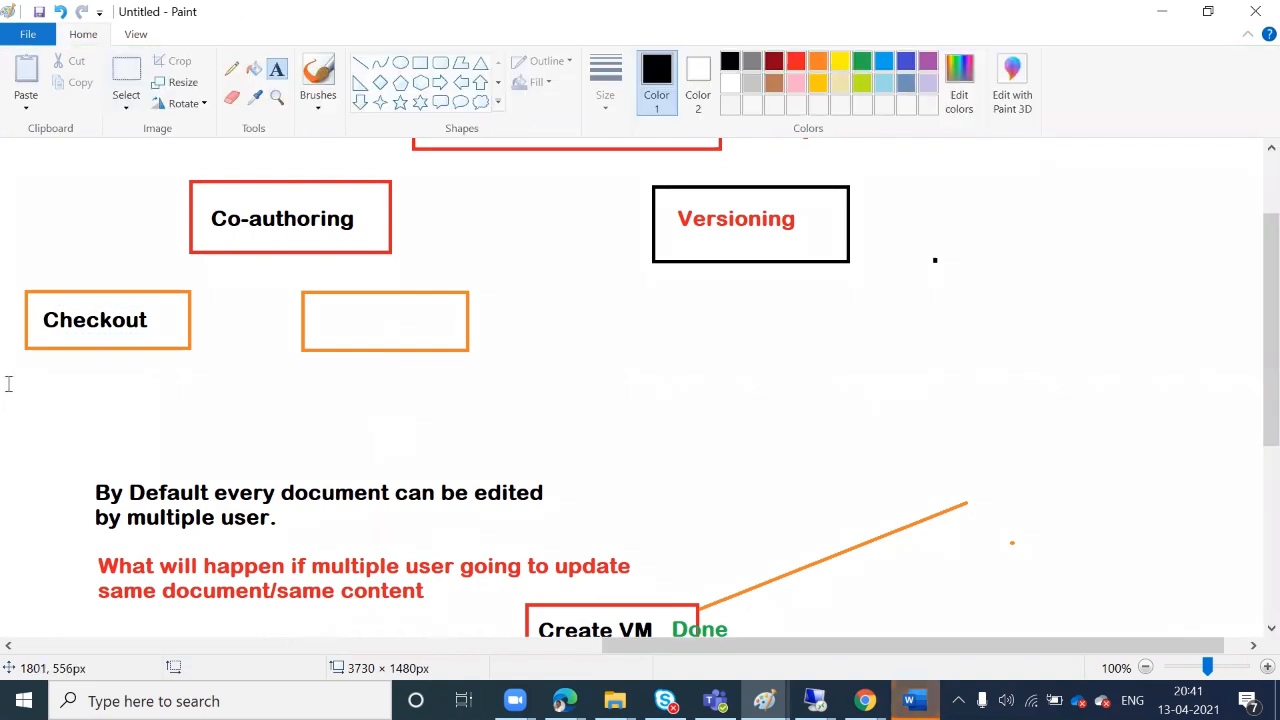
Add the note 'Document lock for editing by another user' below Checkout, wrapped onto two lines
{"action": "left_click", "coordinate": [9, 378]}
{"action": "type", "text": "Docum"}
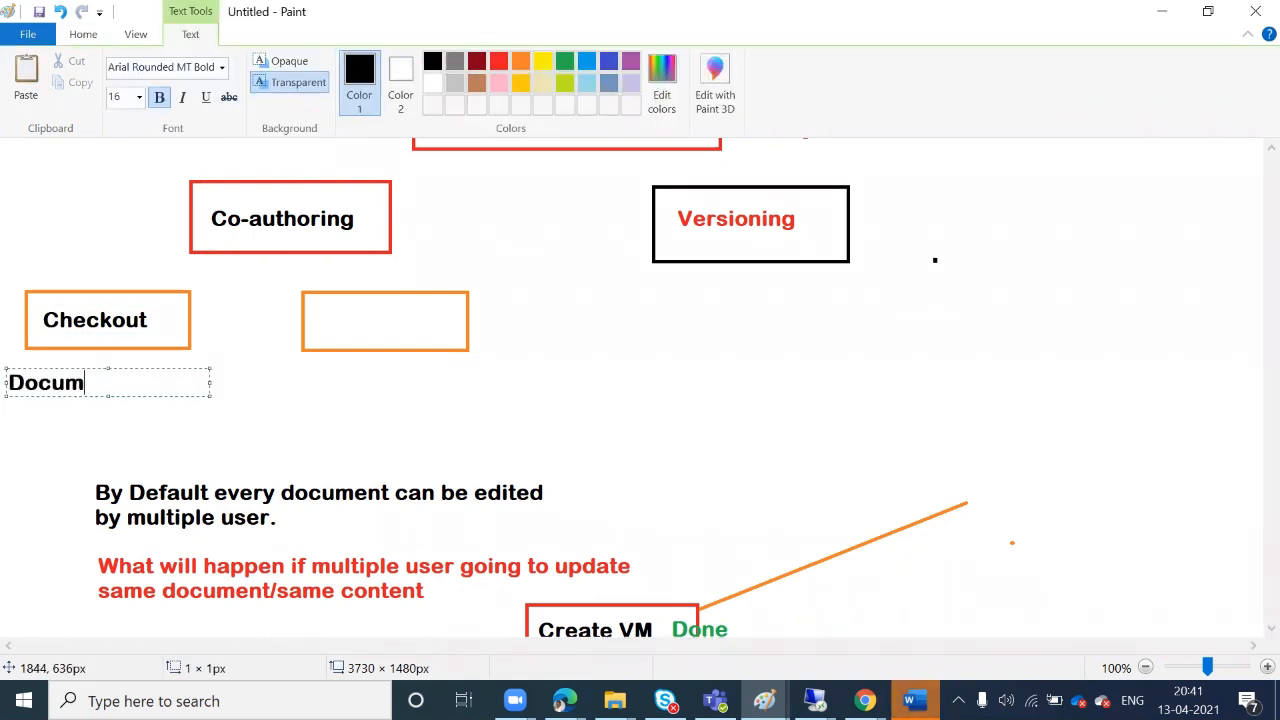
{"action": "type", "text": "ent lock"}
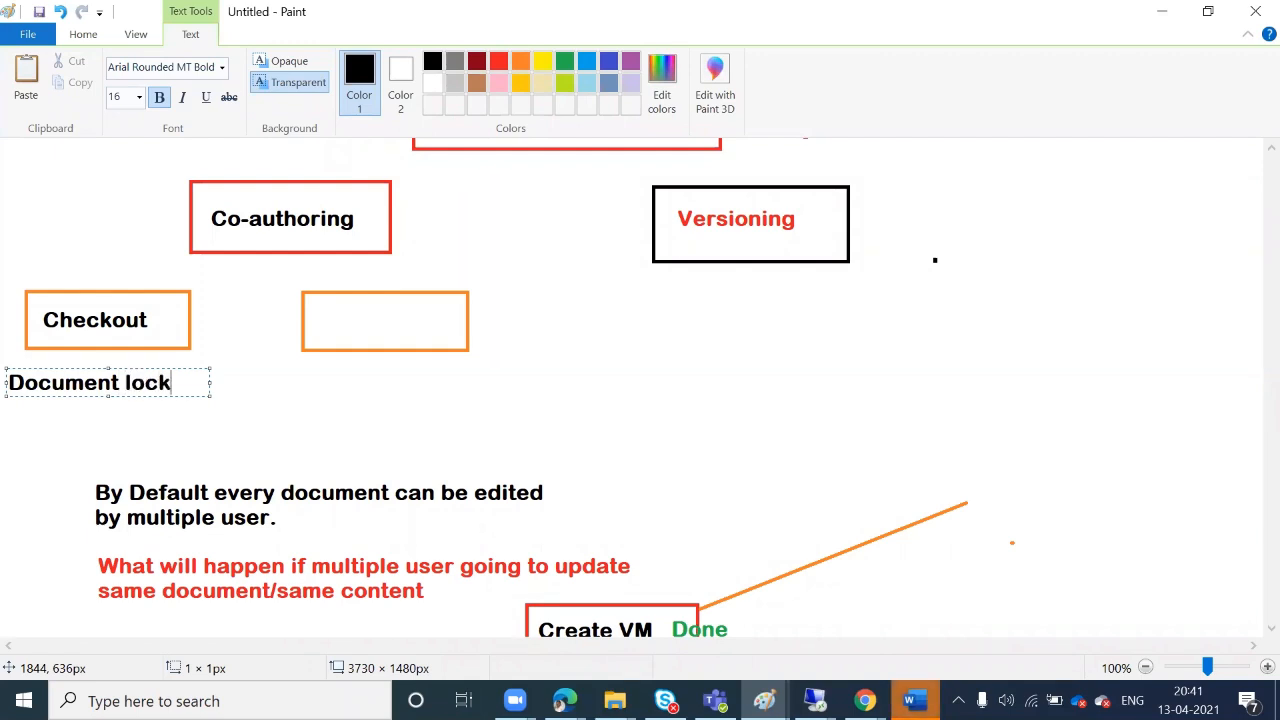
{"action": "type", "text": " for editing by anb"}
{"action": "key", "text": "BackSpace"}
{"action": "type", "text": "other "}
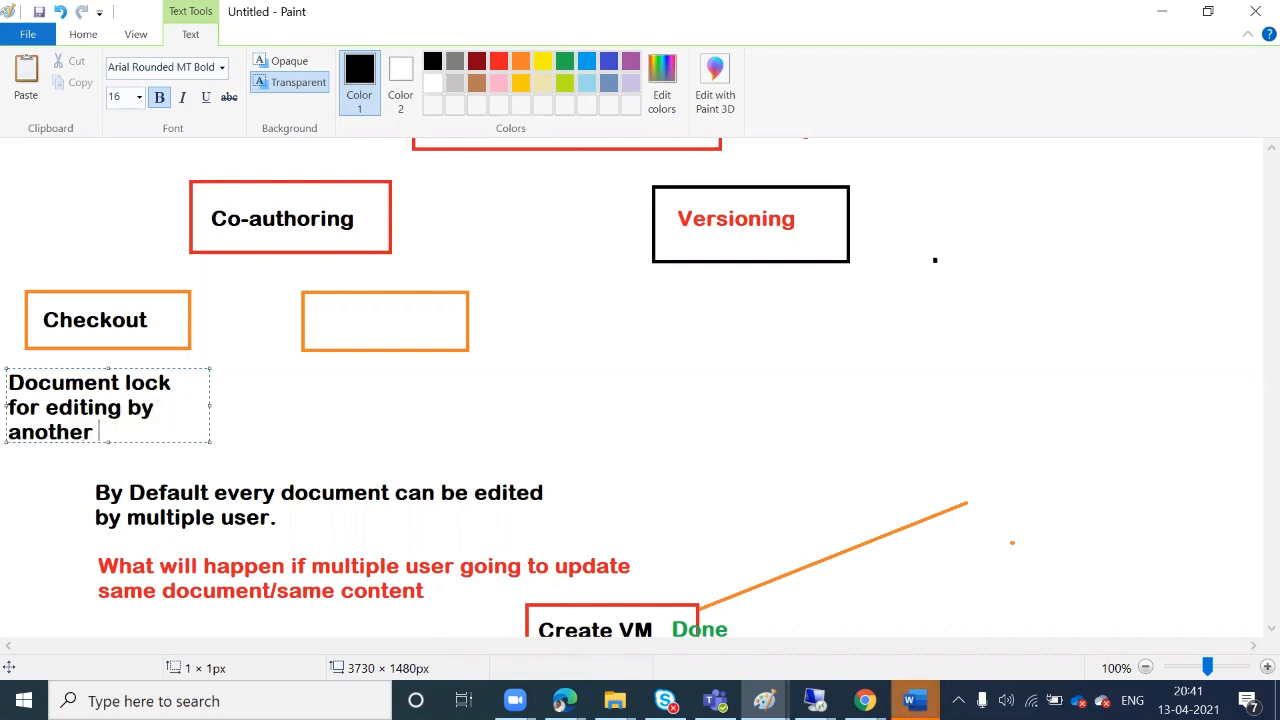
{"action": "type", "text": "user."}
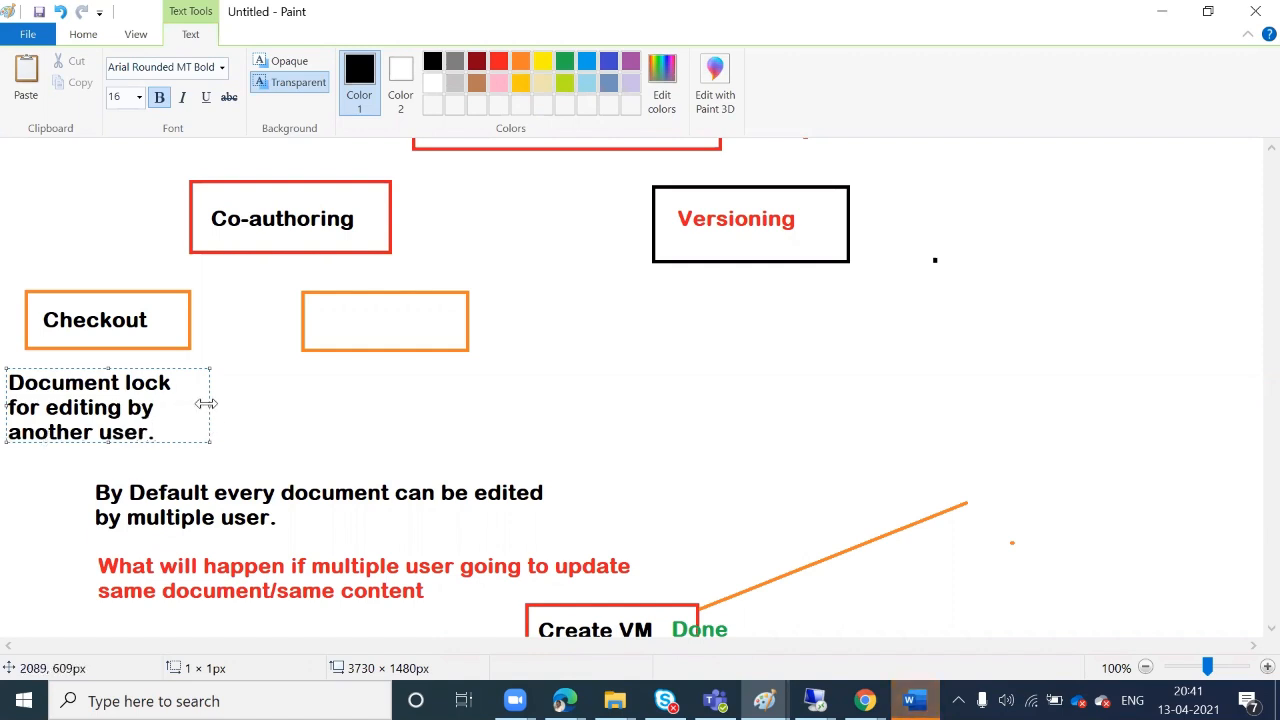
{"action": "left_click_drag", "start_coordinate": [206, 403], "coordinate": [276, 401]}
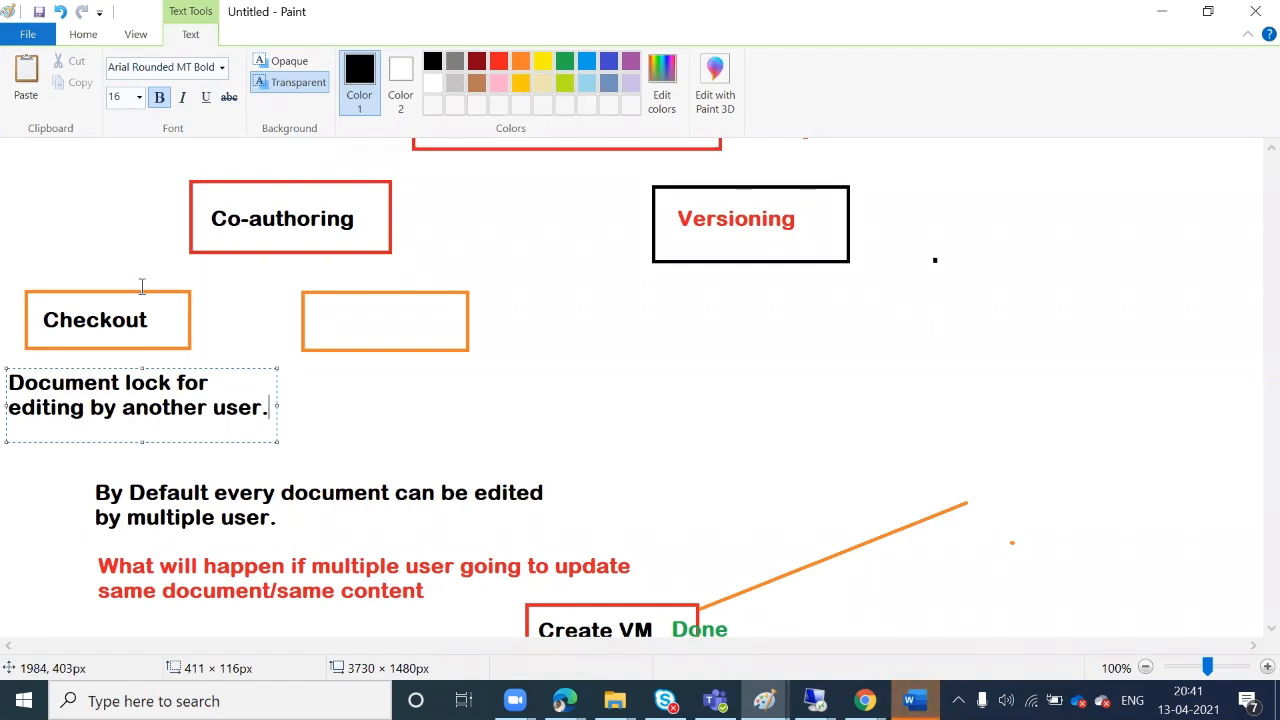
Draw a right arrow from Checkout to the empty orange box
{"action": "left_click", "coordinate": [95, 40]}
{"action": "left_click", "coordinate": [440, 82]}
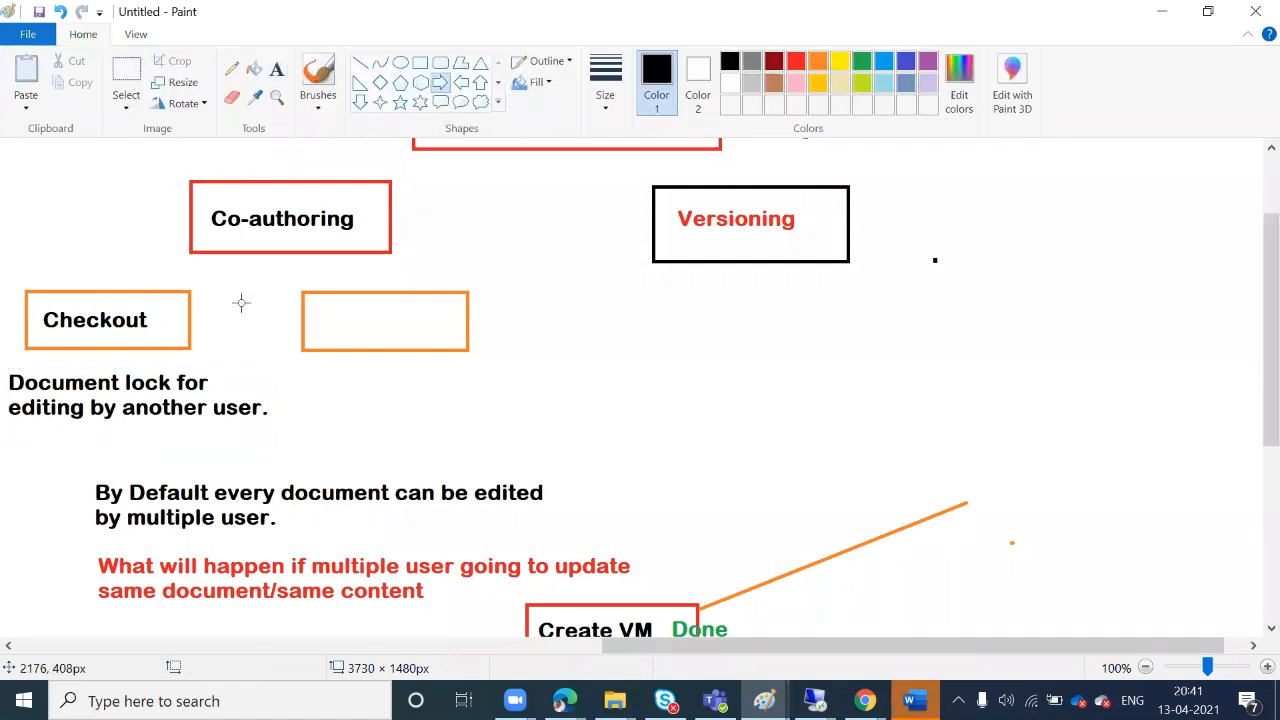
{"action": "left_click_drag", "start_coordinate": [213, 304], "coordinate": [283, 336]}
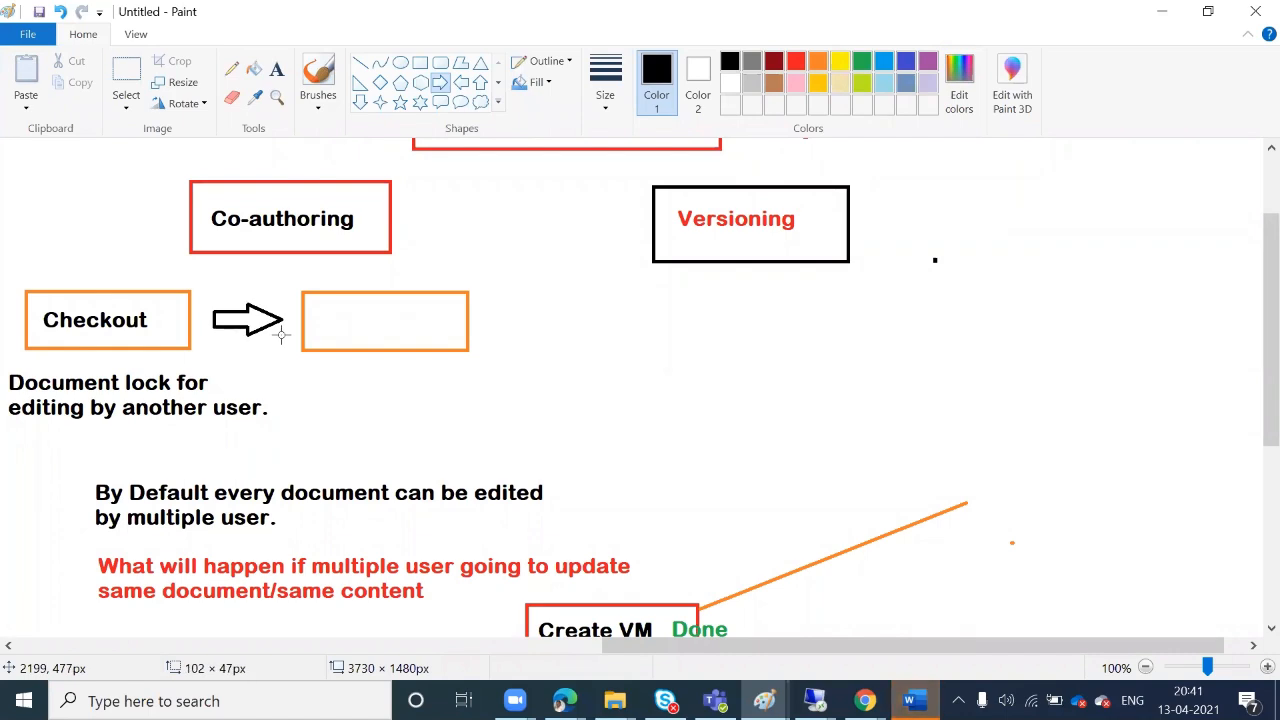
Label the box 'Checkin' and add the note 'other user can also modify document' beneath it
{"action": "left_click", "coordinate": [277, 69]}
{"action": "left_click", "coordinate": [321, 306]}
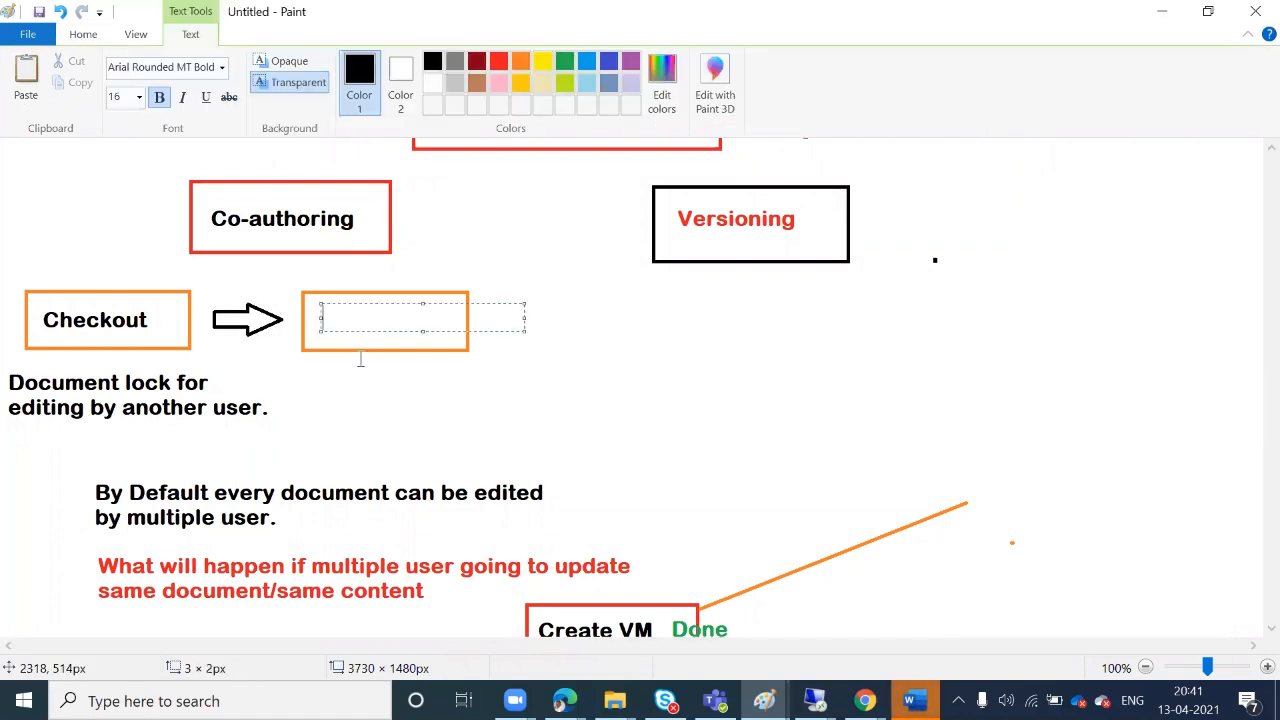
{"action": "type", "text": "Checkin"}
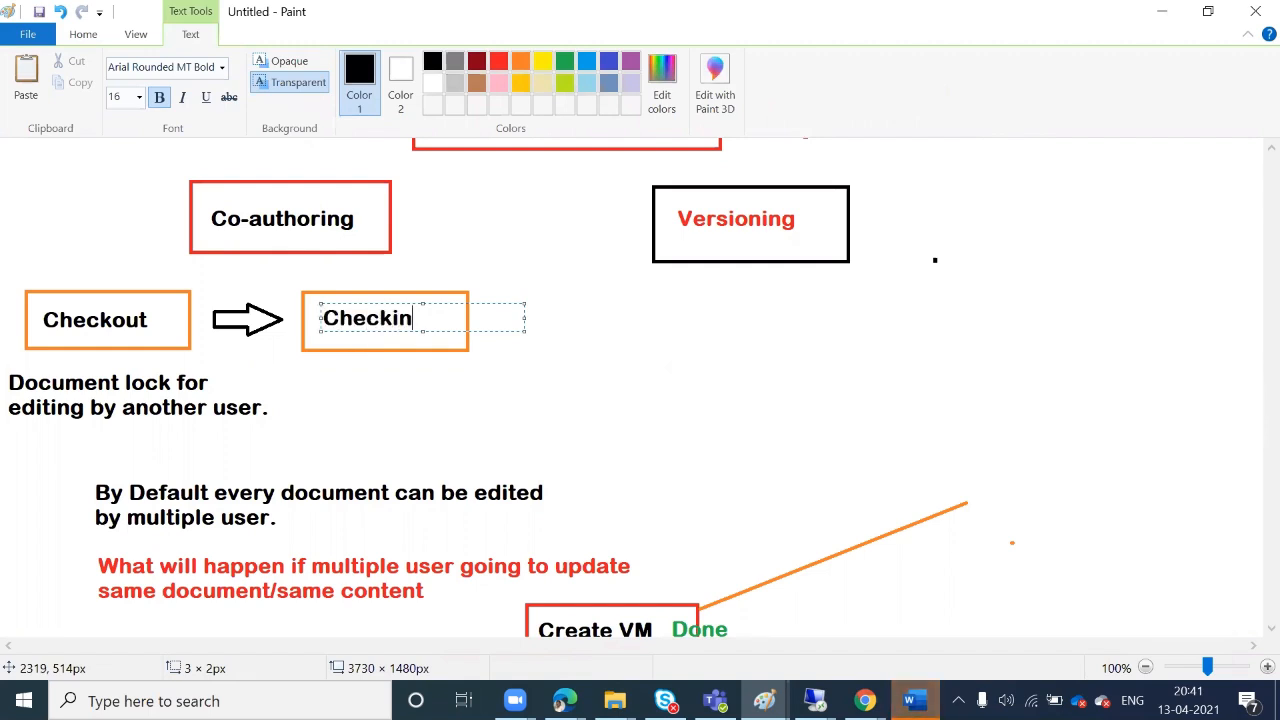
{"action": "left_click", "coordinate": [349, 376]}
{"action": "left_click", "coordinate": [340, 368]}
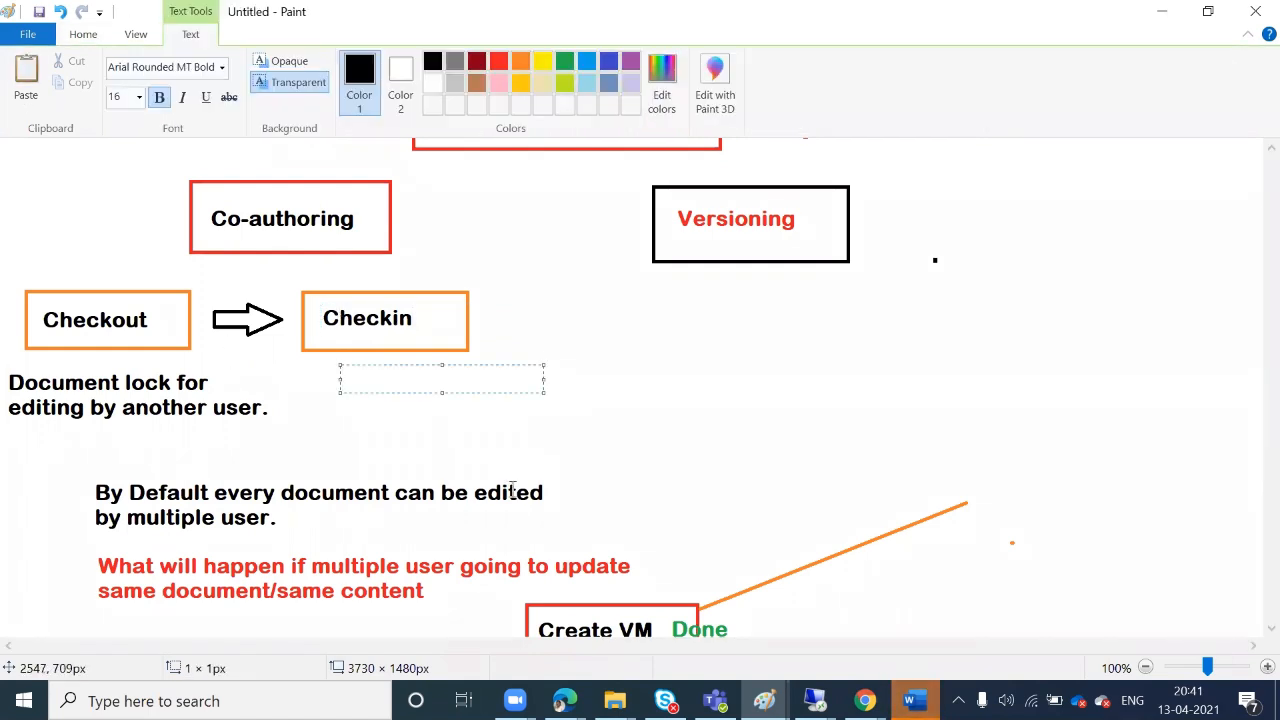
{"action": "type", "text": "other user can"}
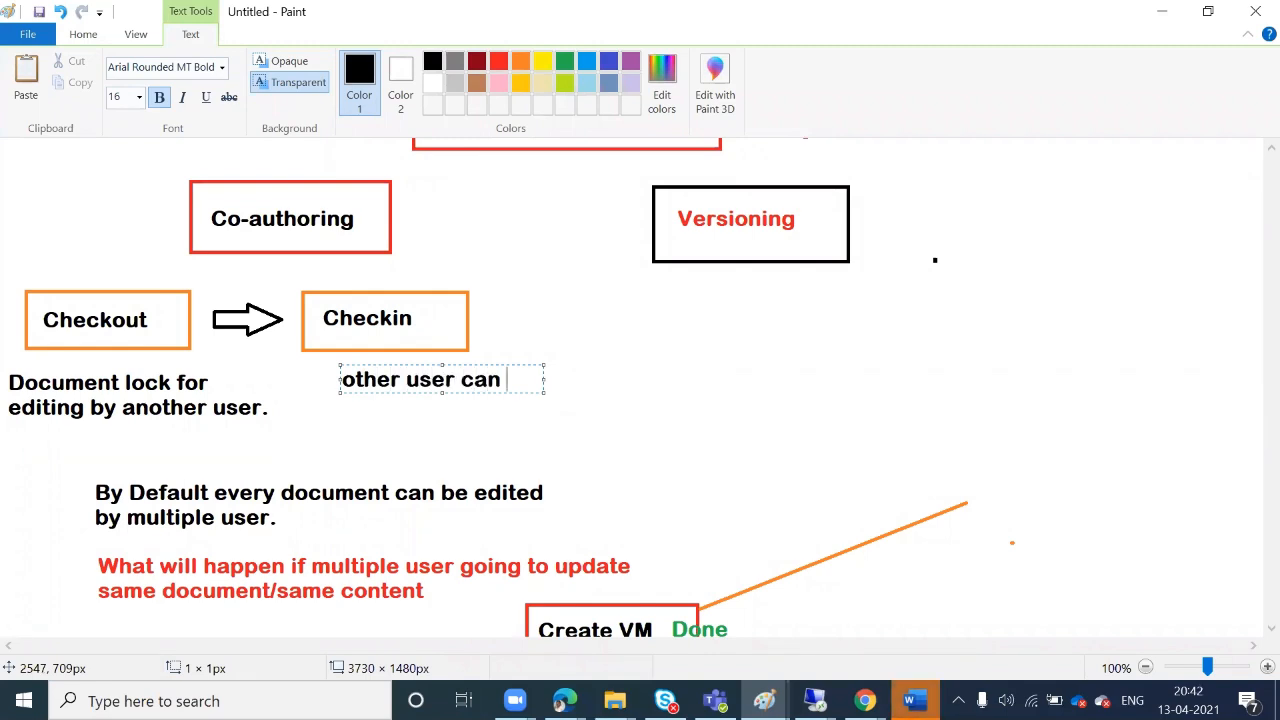
{"action": "type", "text": " also mo"}
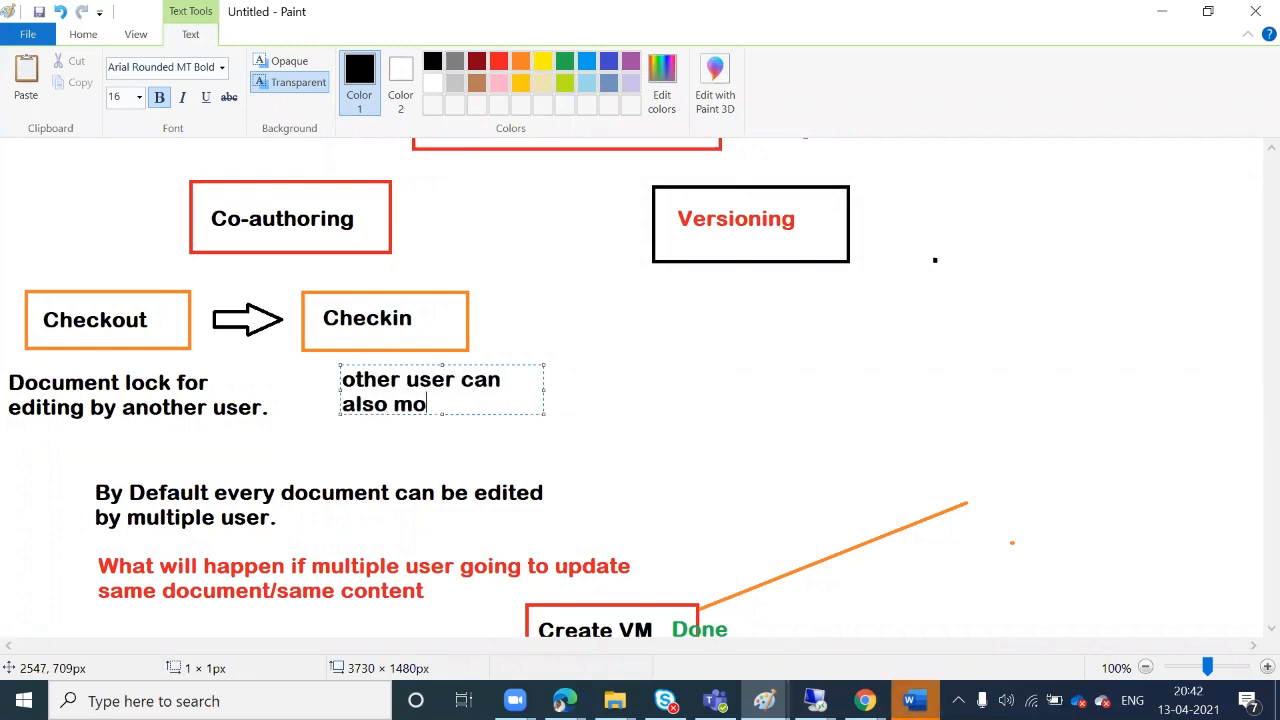
{"action": "type", "text": "dify document"}
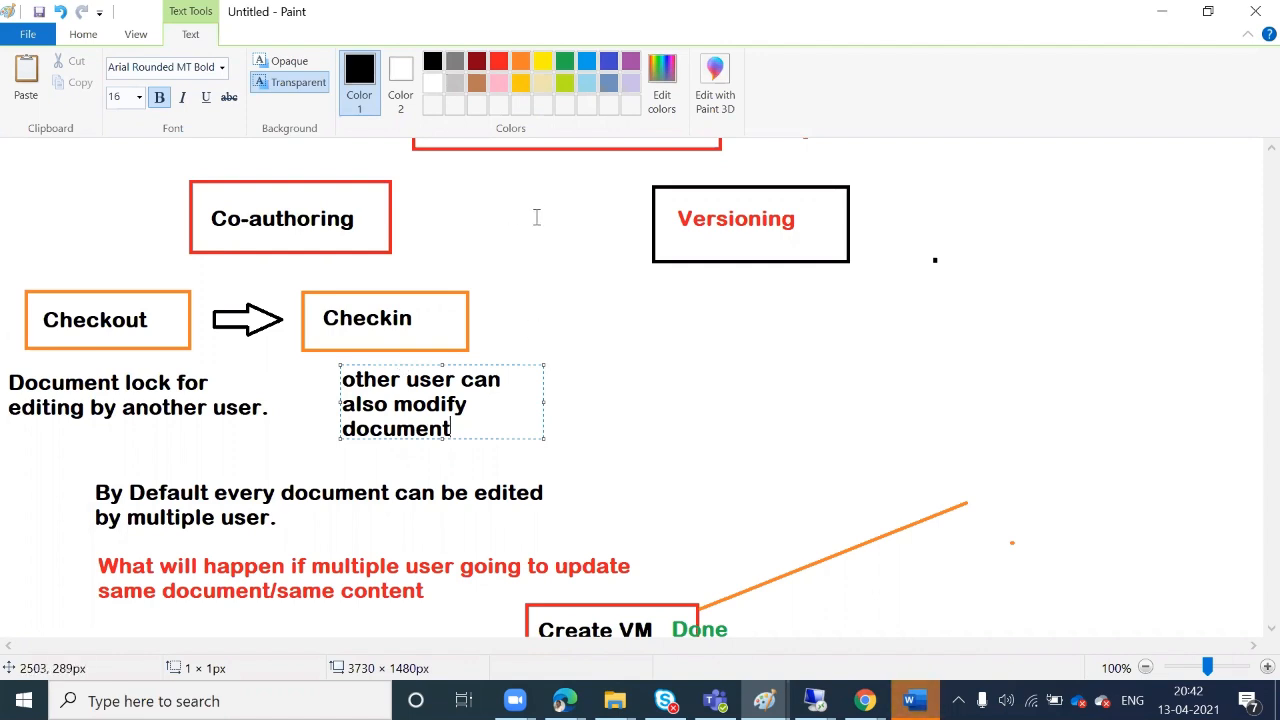
{"action": "left_click", "coordinate": [535, 249]}
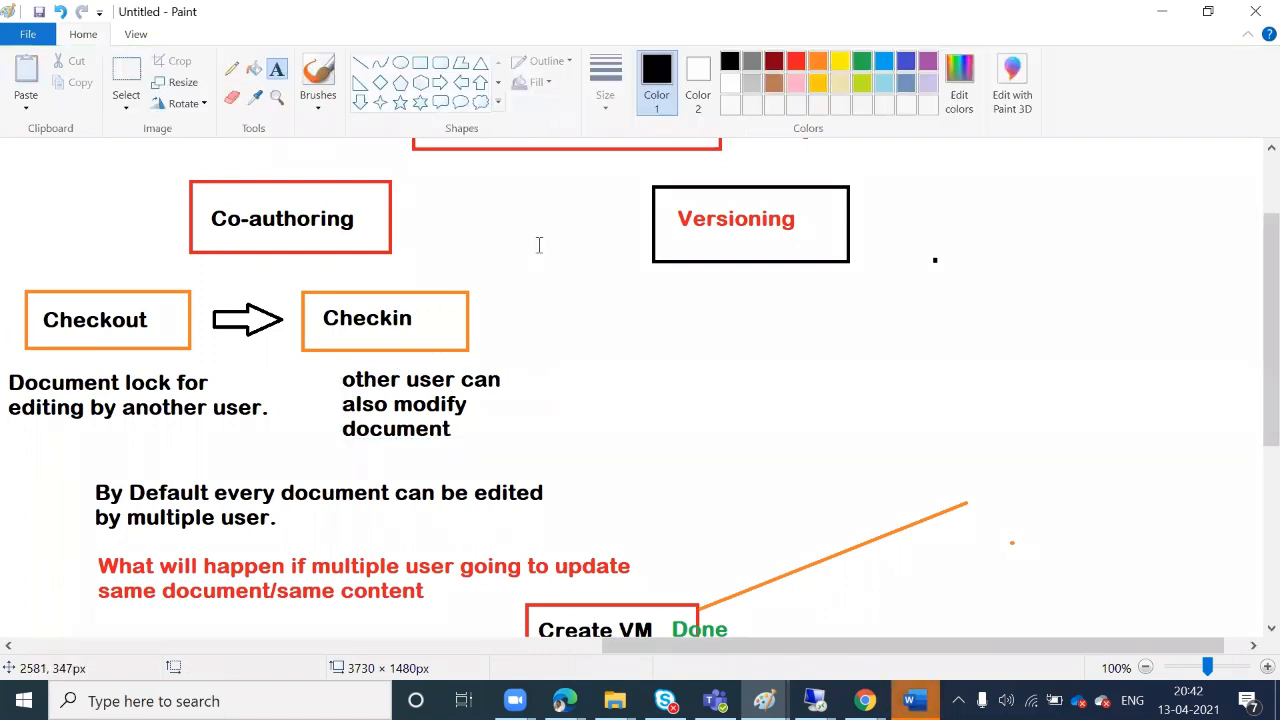
Draw straight black lines from Document Management System to Co-authoring, and from Co-authoring to Checkout and Checkin
{"action": "scroll", "coordinate": [362, 287], "scroll_direction": "up", "scroll_amount": 3}
{"action": "left_click", "coordinate": [360, 62]}
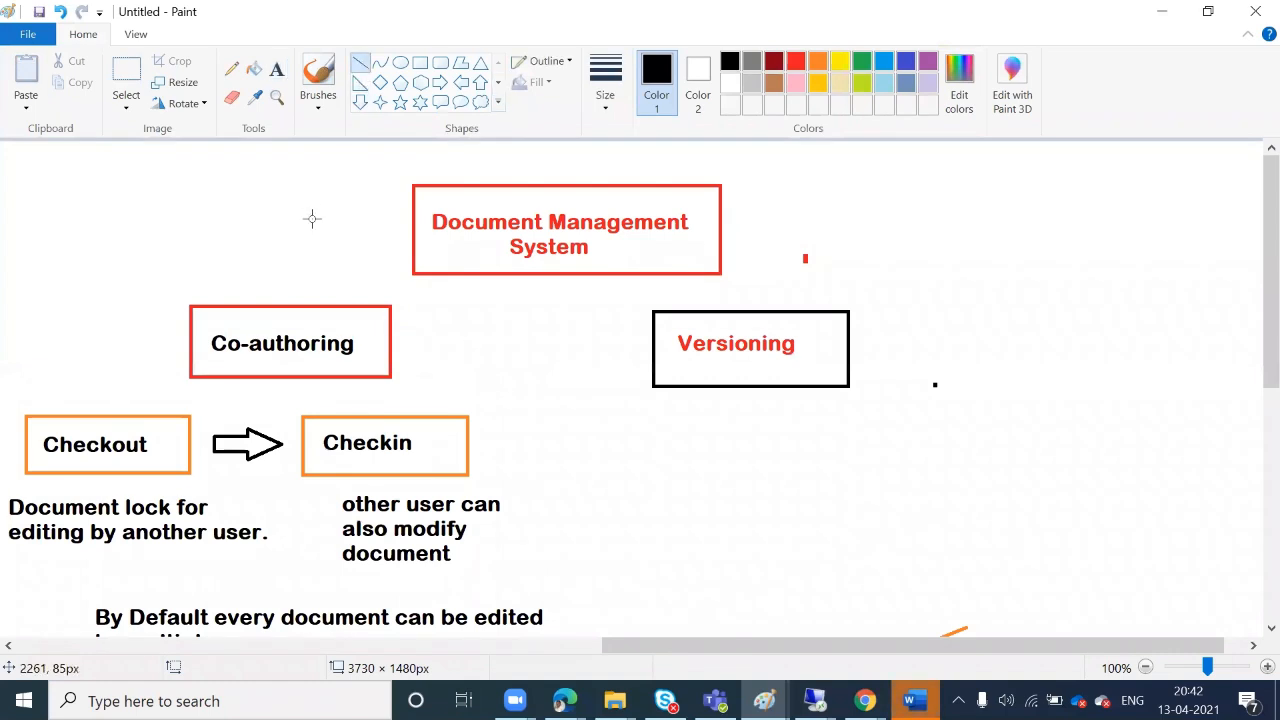
{"action": "left_click_drag", "start_coordinate": [291, 310], "coordinate": [412, 272]}
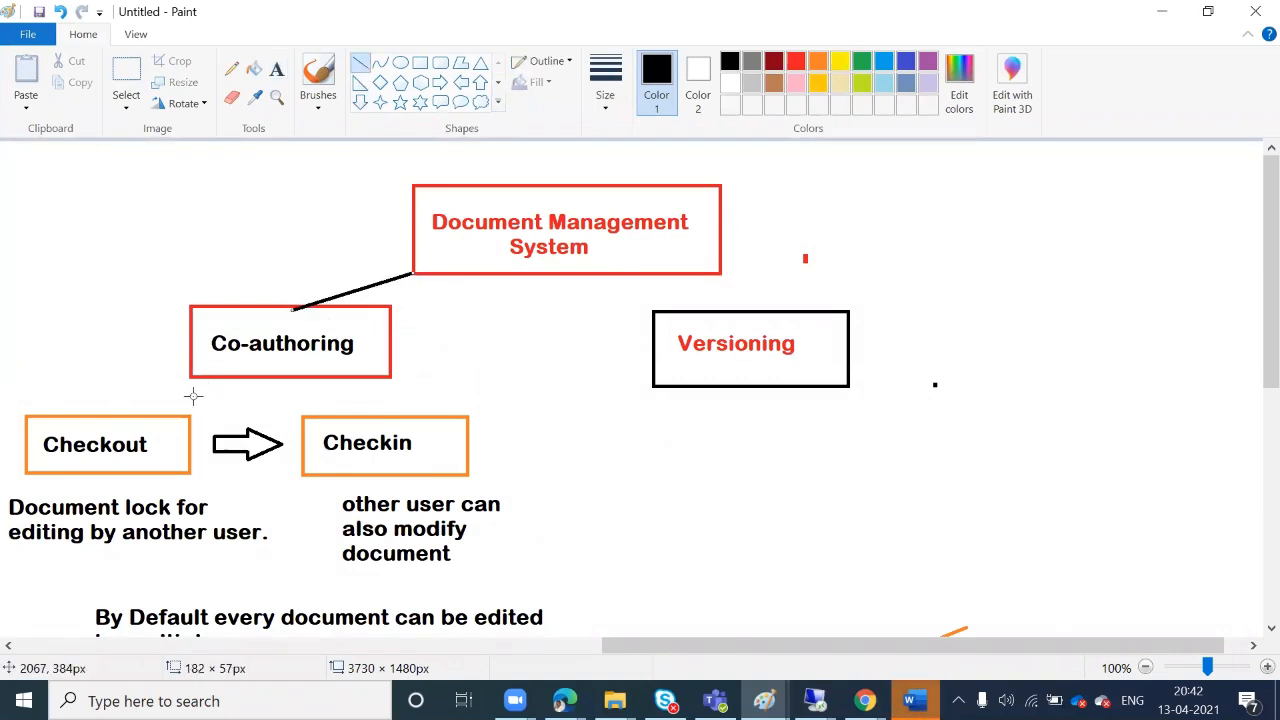
{"action": "mouse_move", "coordinate": [207, 379]}
{"action": "left_mouse_down"}
{"action": "mouse_move", "coordinate": [123, 418]}
{"action": "mouse_move", "coordinate": [134, 412]}
{"action": "left_mouse_up"}
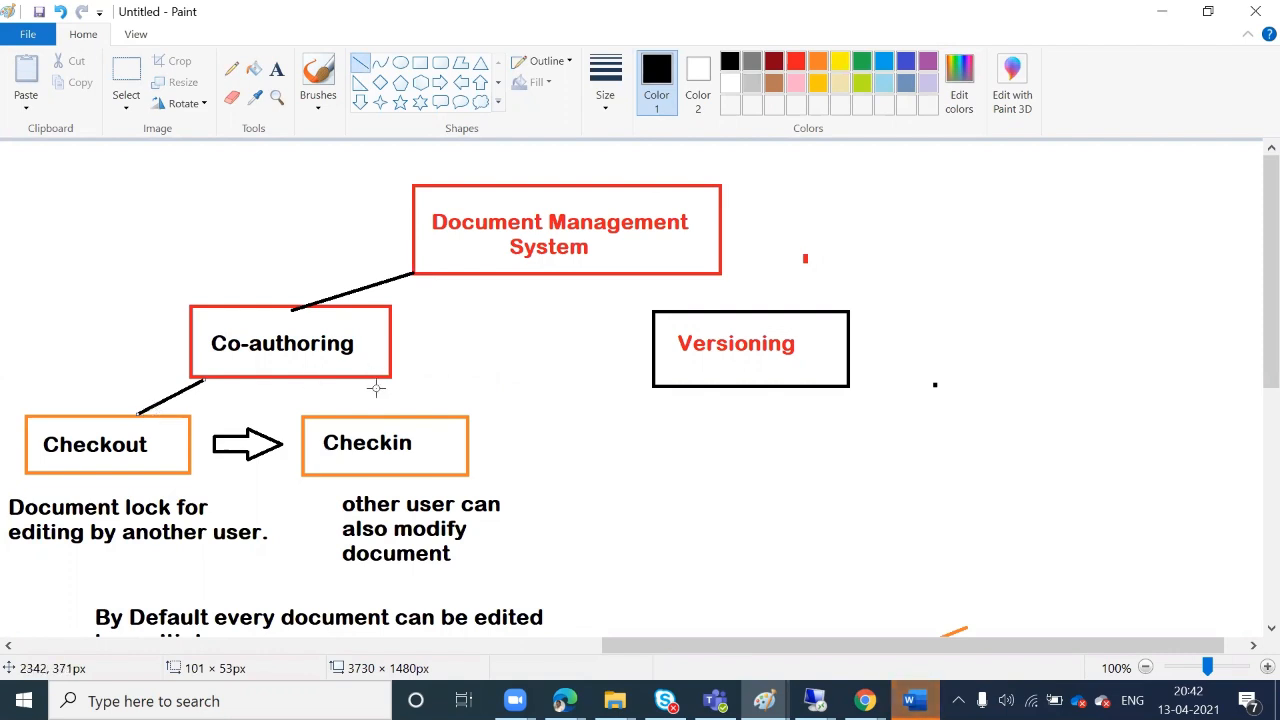
{"action": "left_click_drag", "start_coordinate": [326, 381], "coordinate": [380, 410]}
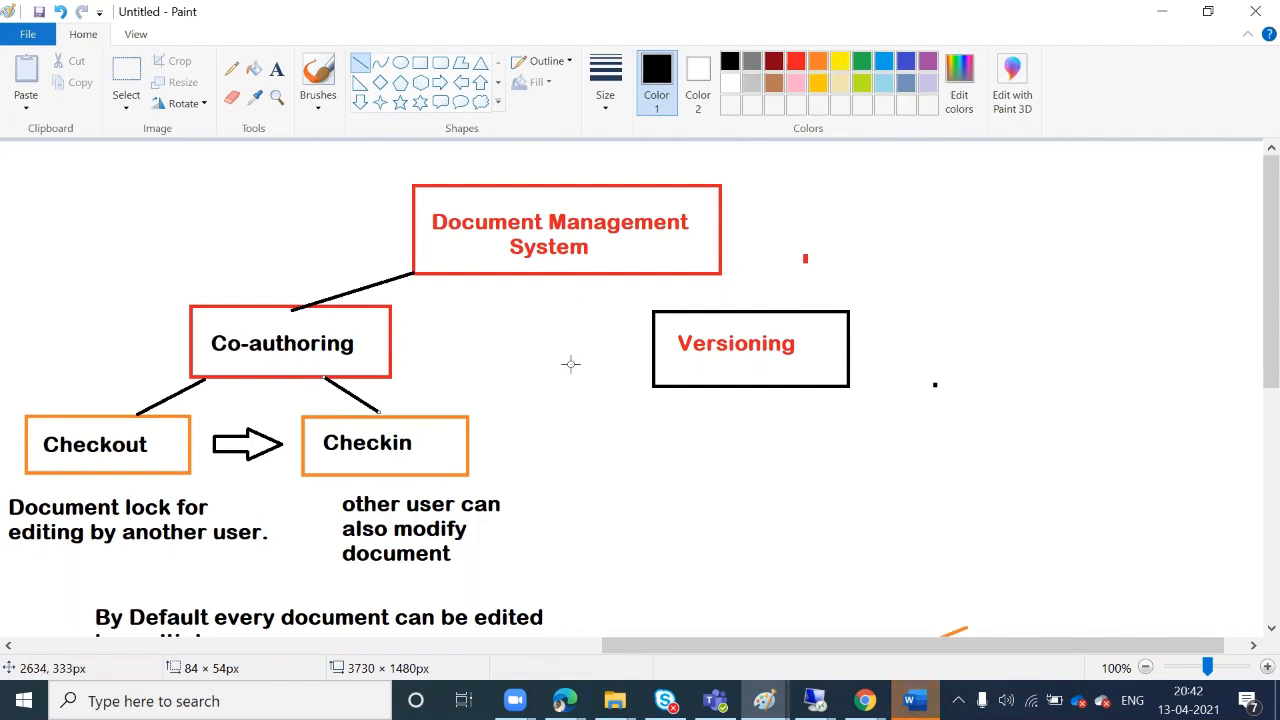
{"action": "scroll", "coordinate": [573, 362], "scroll_direction": "down", "scroll_amount": 3}
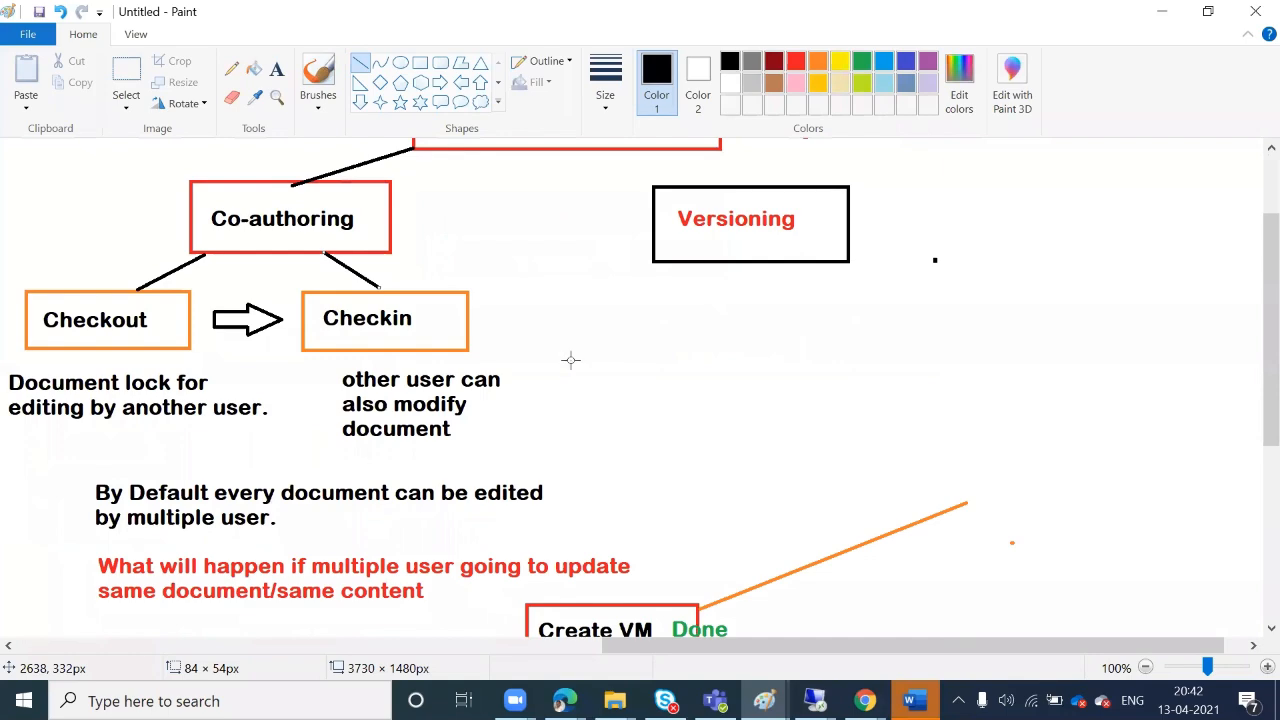
{"action": "scroll", "coordinate": [573, 362], "scroll_direction": "down", "scroll_amount": 3}
{"action": "scroll", "coordinate": [371, 295], "scroll_direction": "down", "scroll_amount": 3}
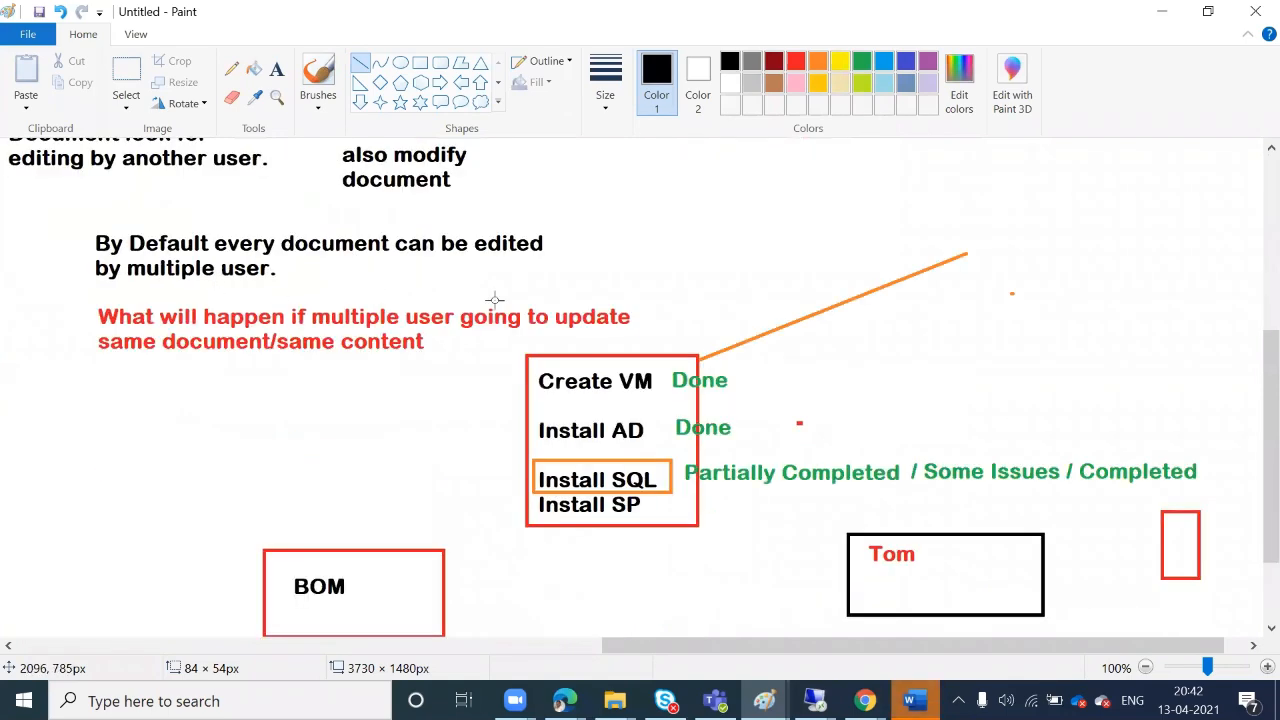
{"action": "scroll", "coordinate": [459, 356], "scroll_direction": "down", "scroll_amount": 3}
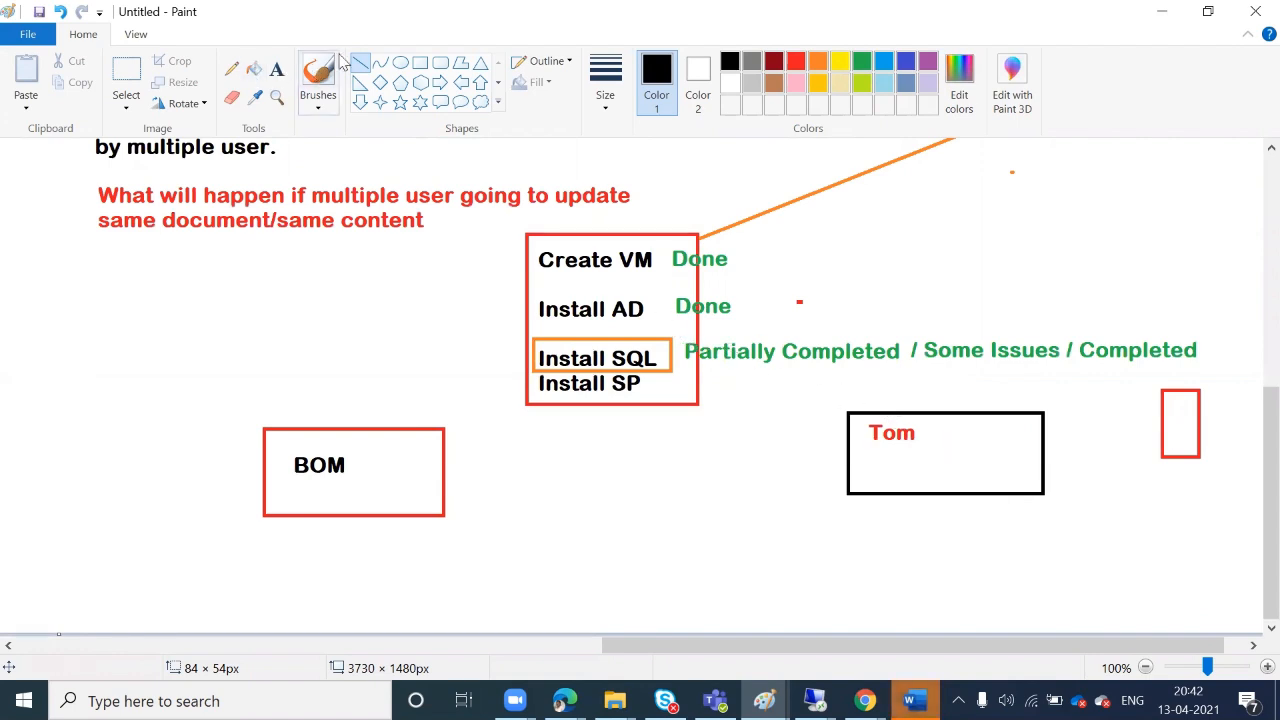
Frame Partially Completed with a black rectangle
{"action": "left_click", "coordinate": [420, 62]}
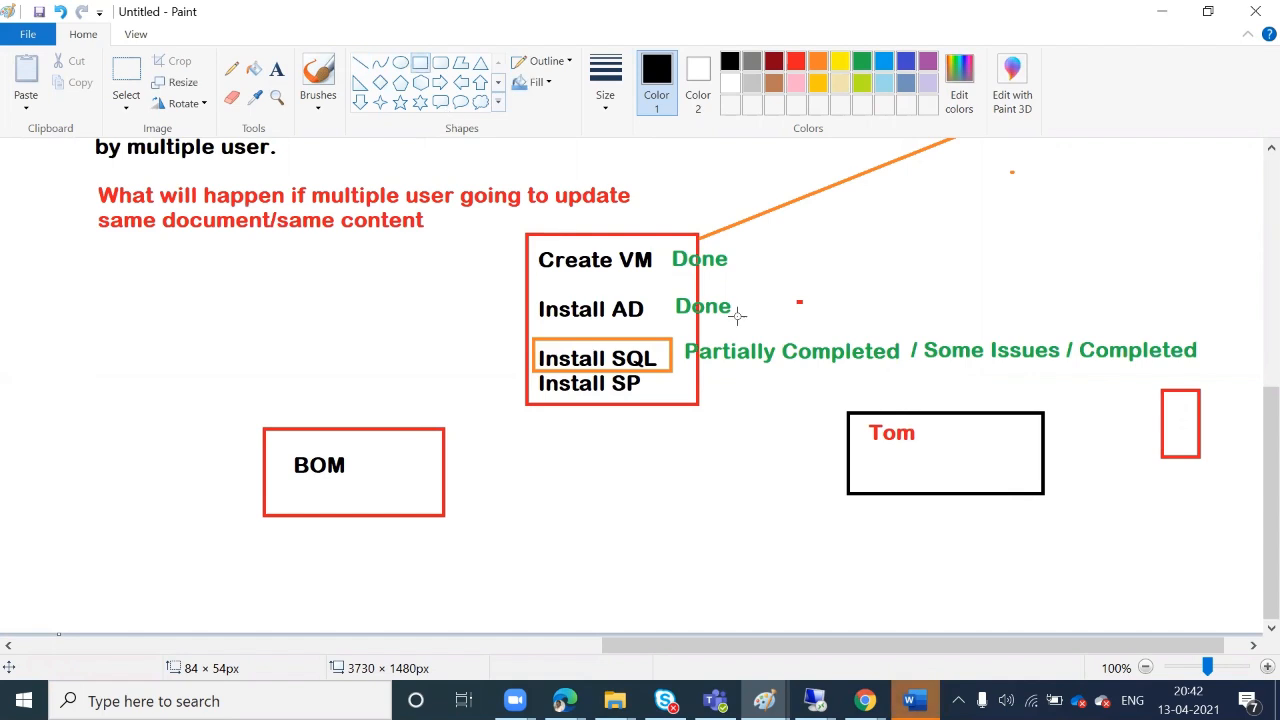
{"action": "left_click_drag", "start_coordinate": [682, 337], "coordinate": [903, 371]}
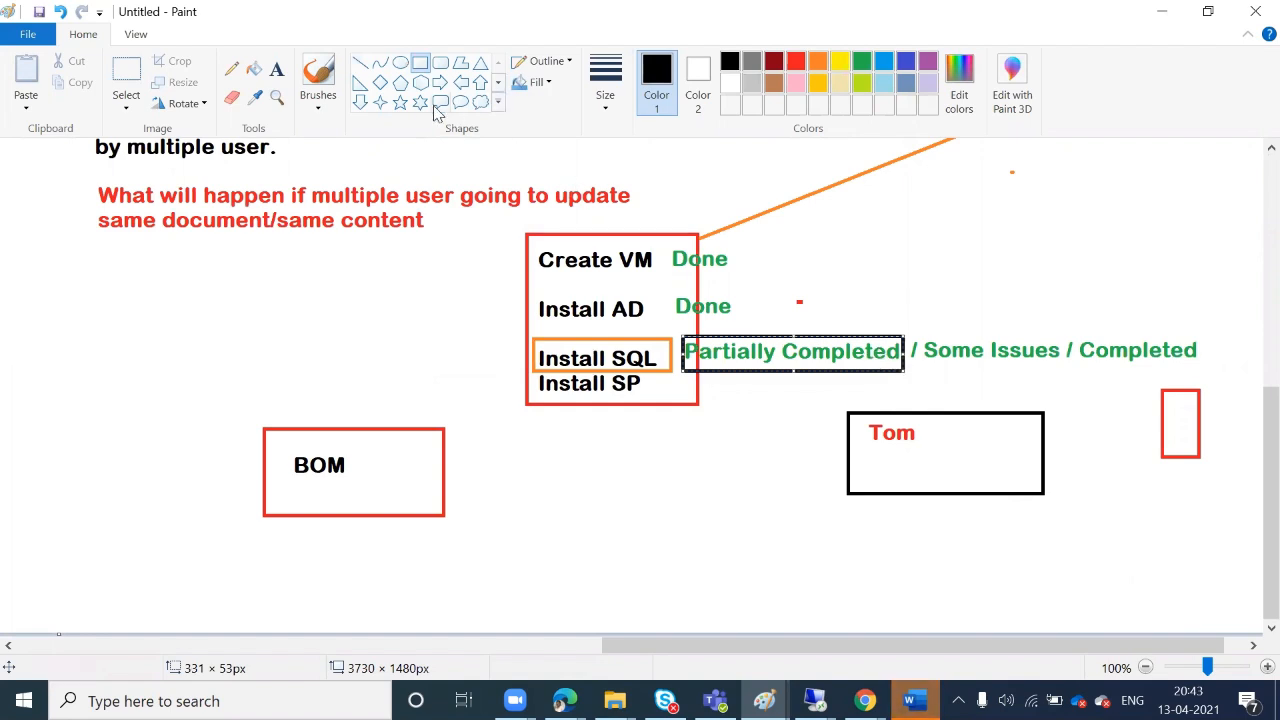
{"action": "left_click", "coordinate": [361, 63]}
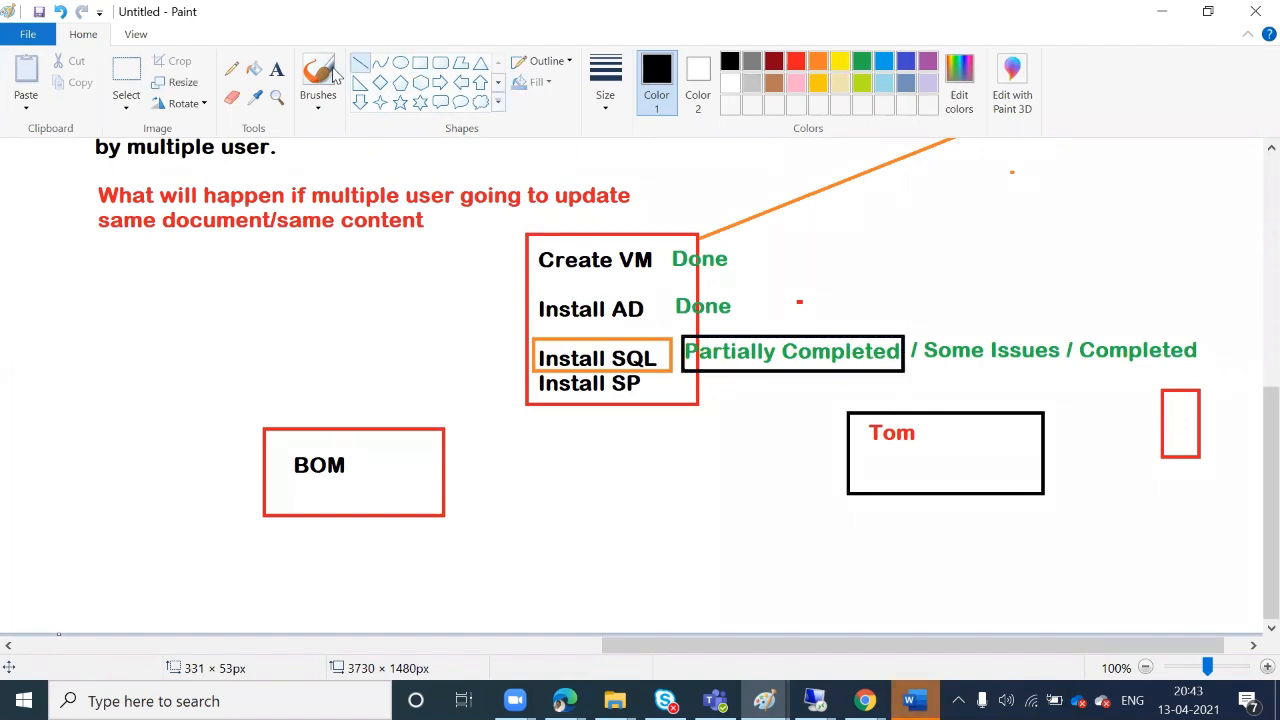
Add the two-line note 'Wait till tom finish modification ( checkin)' below the BOM box
{"action": "left_click", "coordinate": [277, 68]}
{"action": "left_click", "coordinate": [460, 466]}
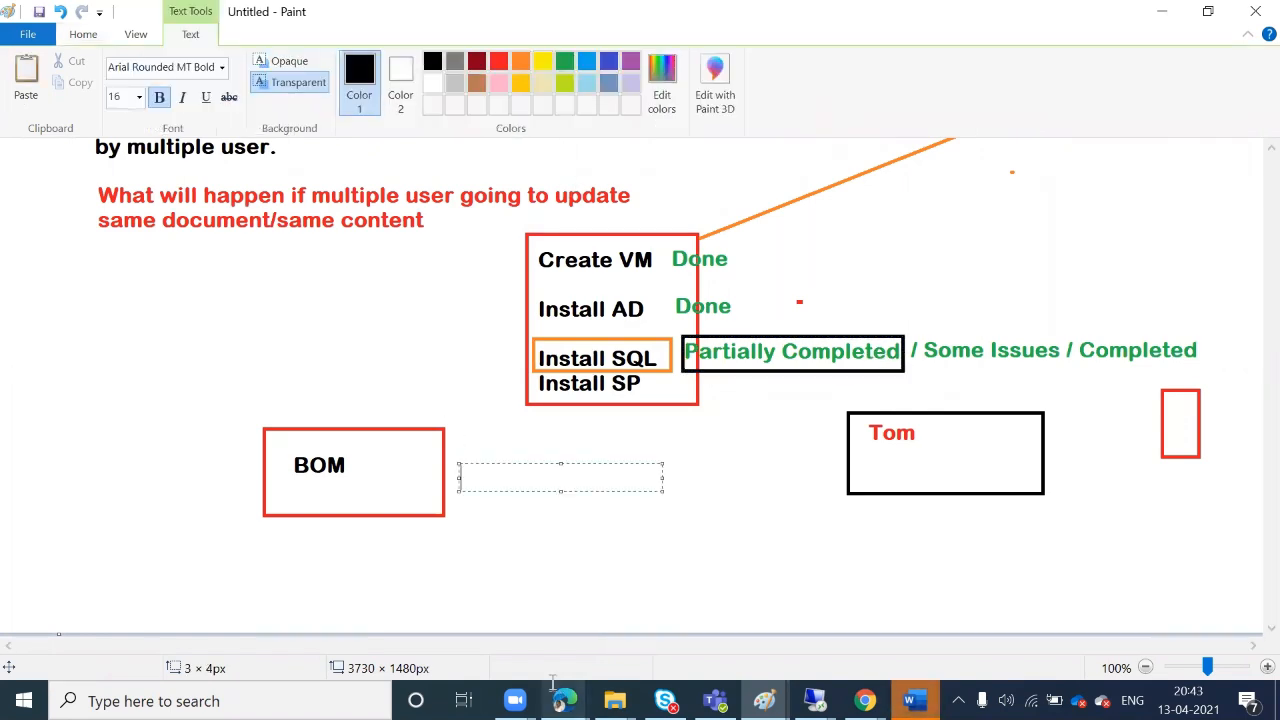
{"action": "type", "text": "Wait til"}
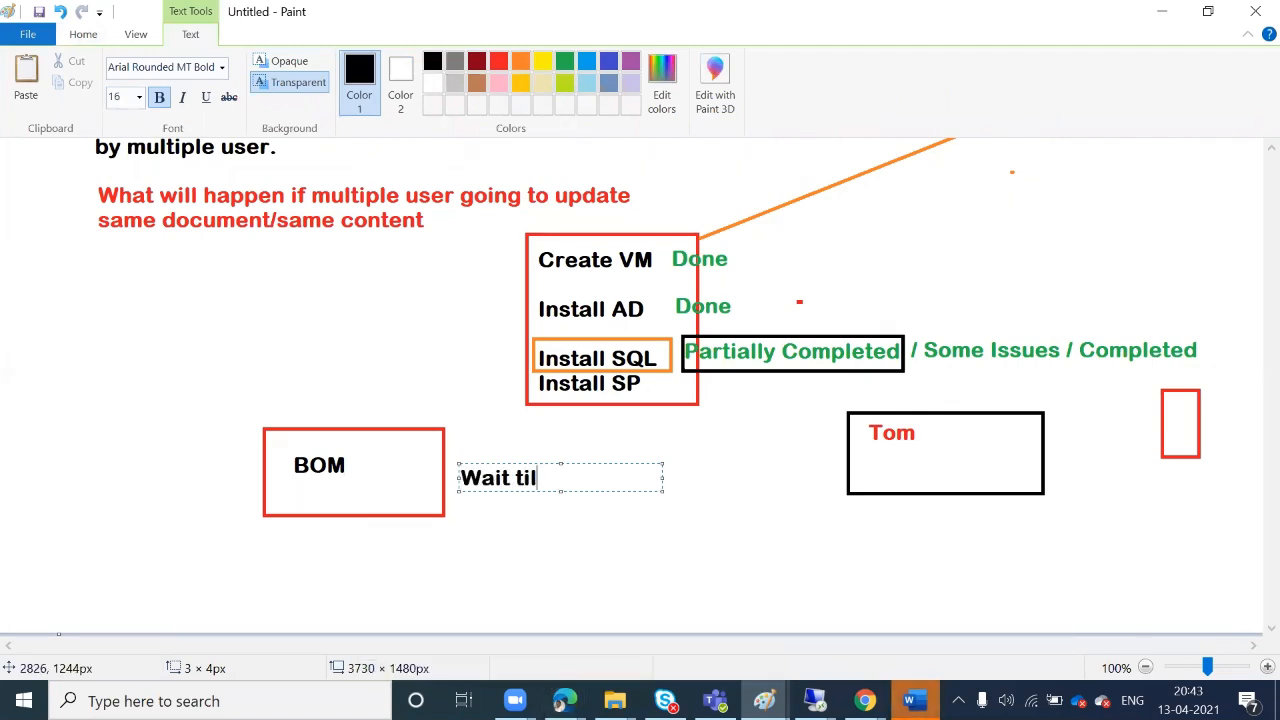
{"action": "type", "text": "l tom finish modificat"}
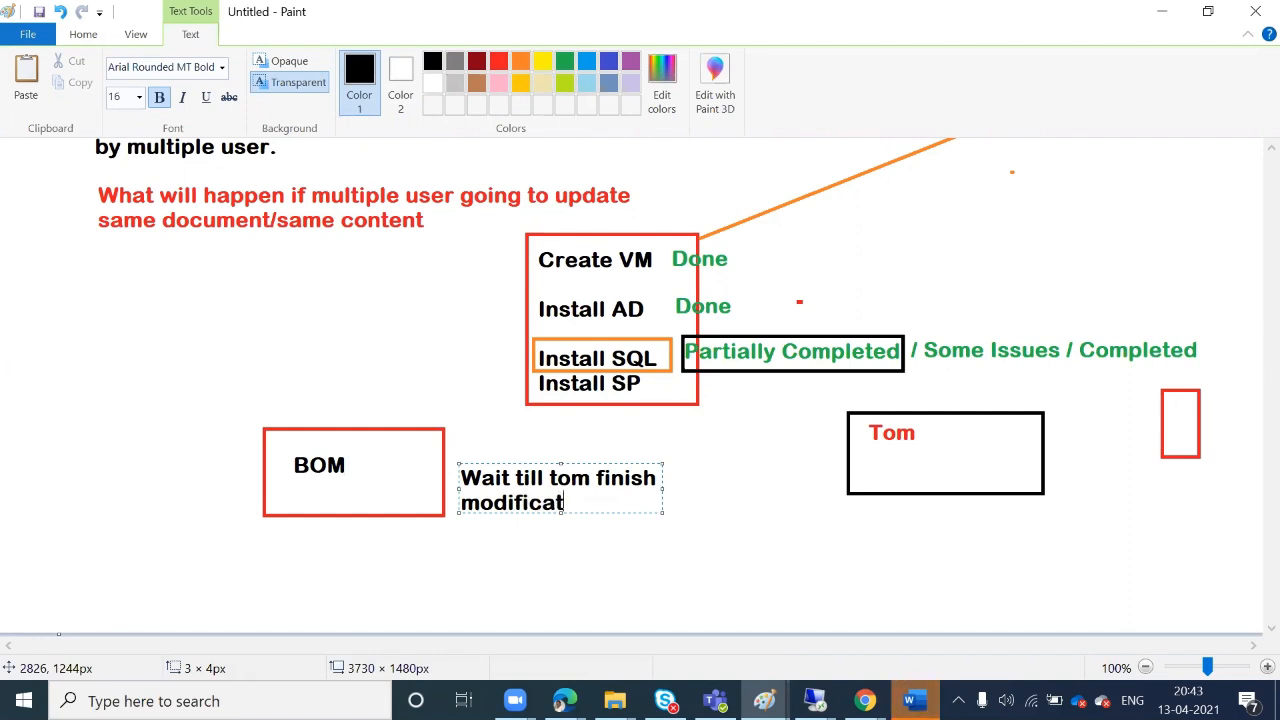
{"action": "type", "text": "ion ( chec"}
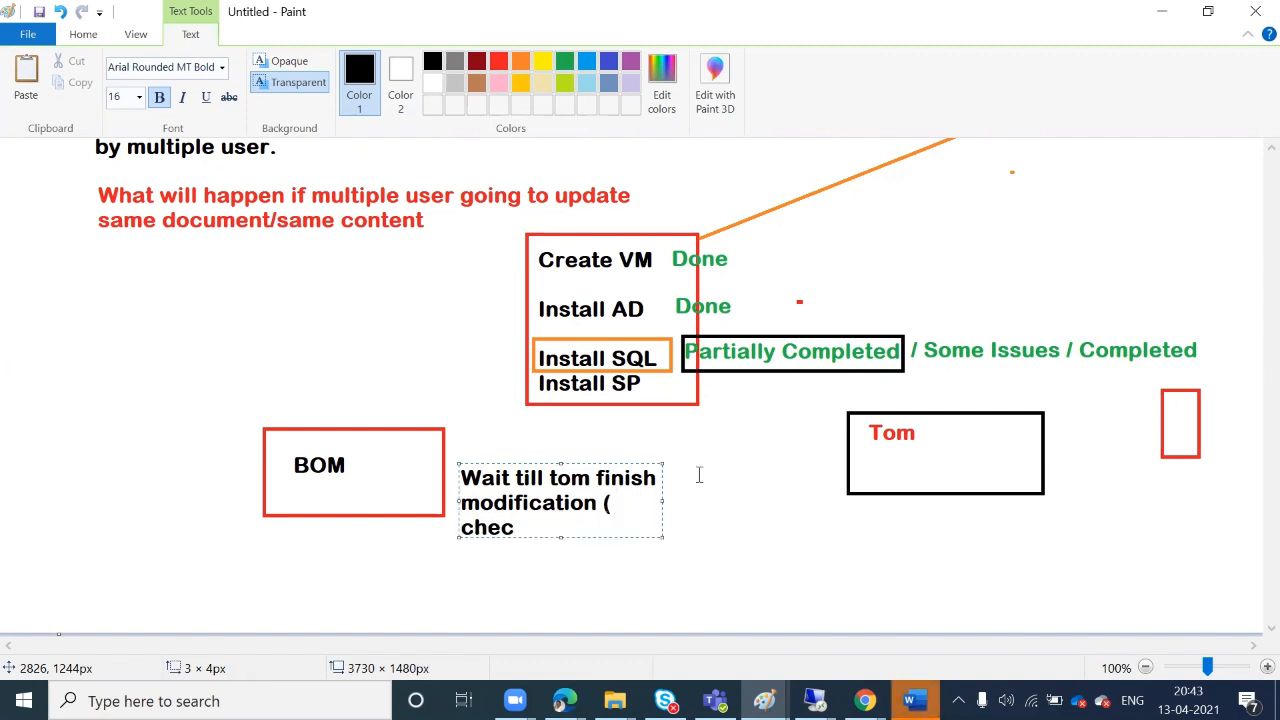
{"action": "type", "text": "kin)"}
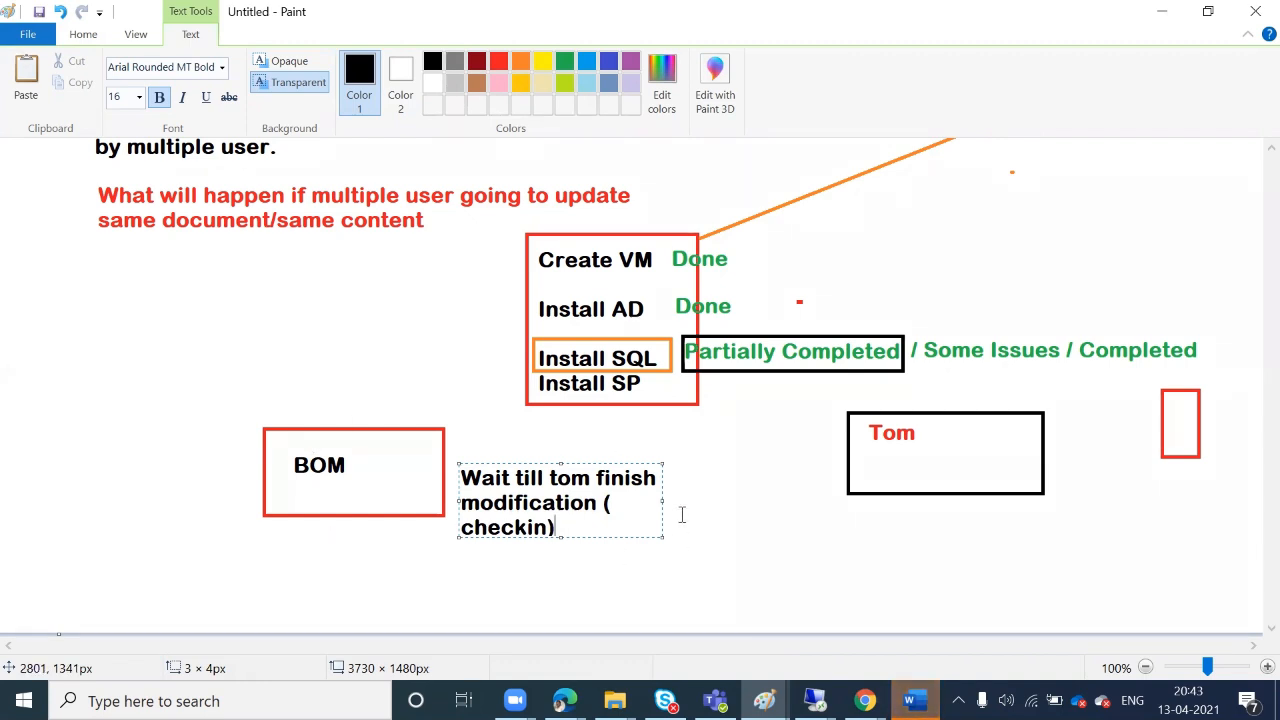
{"action": "left_click_drag", "start_coordinate": [662, 502], "coordinate": [749, 493]}
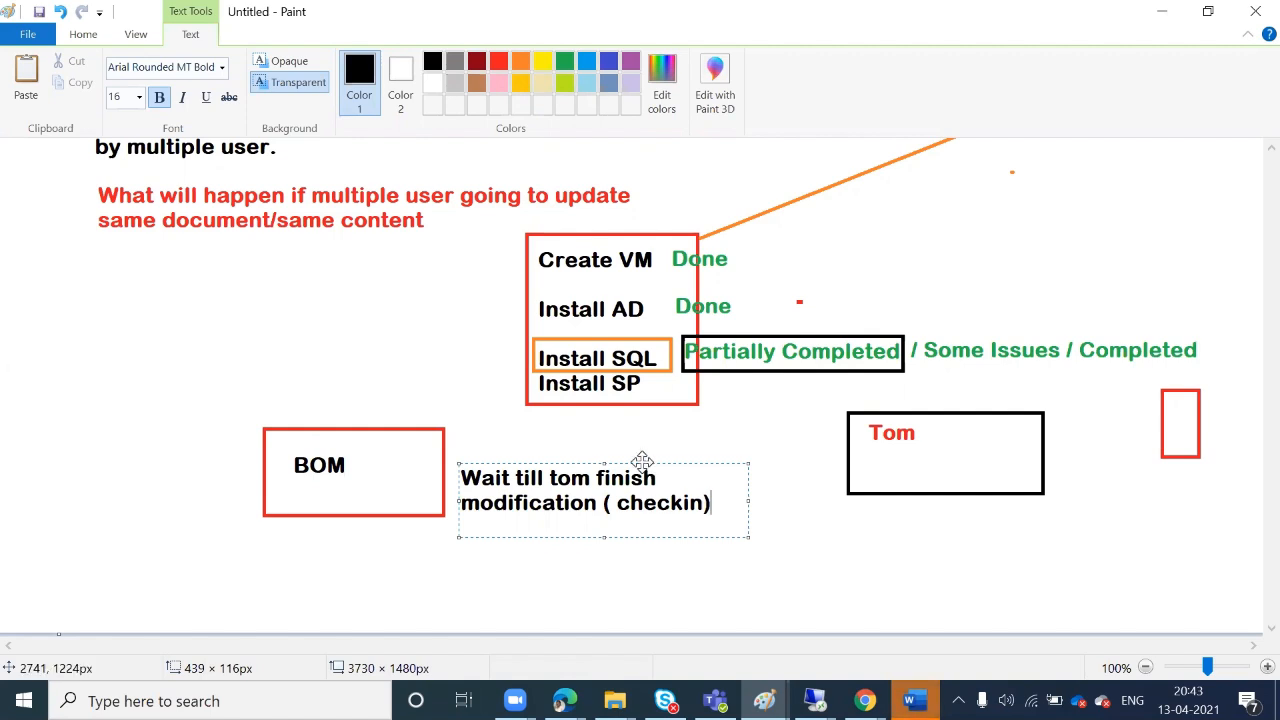
{"action": "left_click_drag", "start_coordinate": [642, 461], "coordinate": [382, 531]}
{"action": "left_click", "coordinate": [551, 522]}
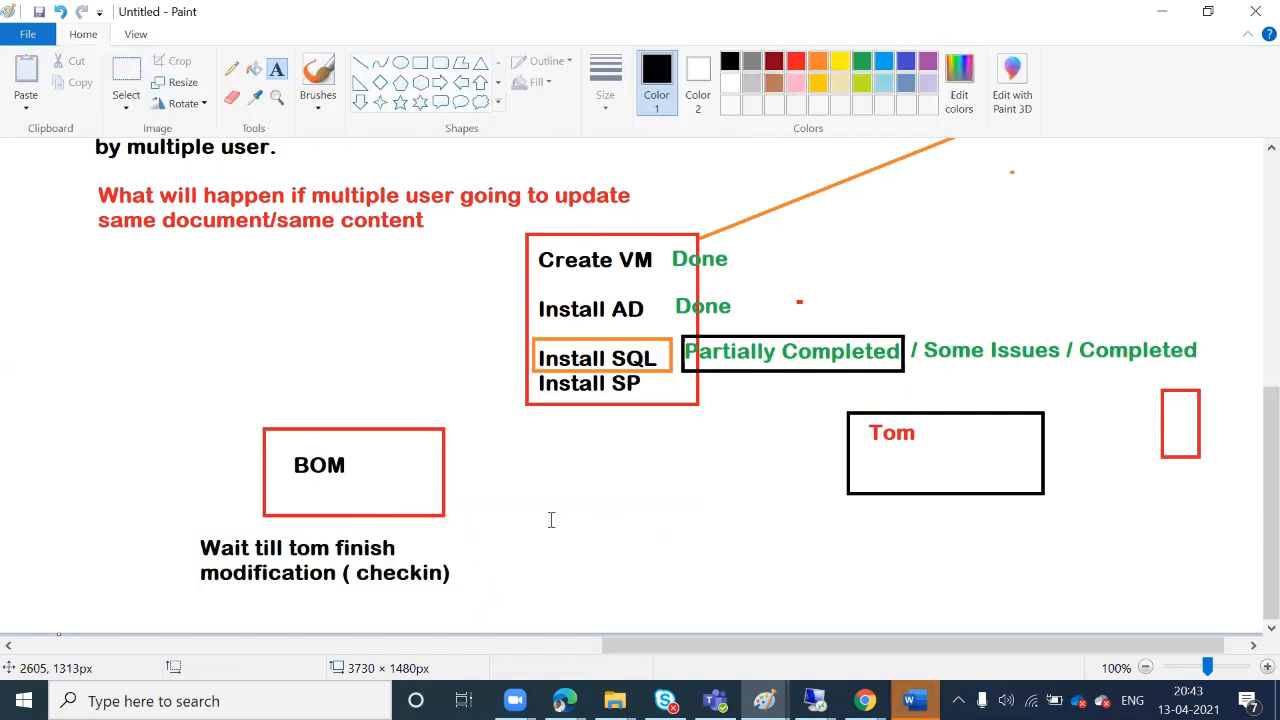